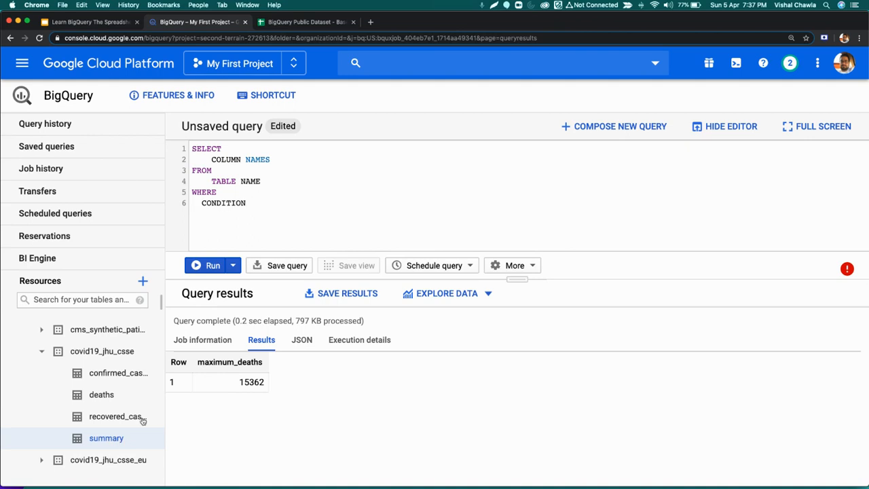
# Open the summary table in covid19_jhu_csse and examine the field names and types in its schema.
pyautogui.click(102, 440)
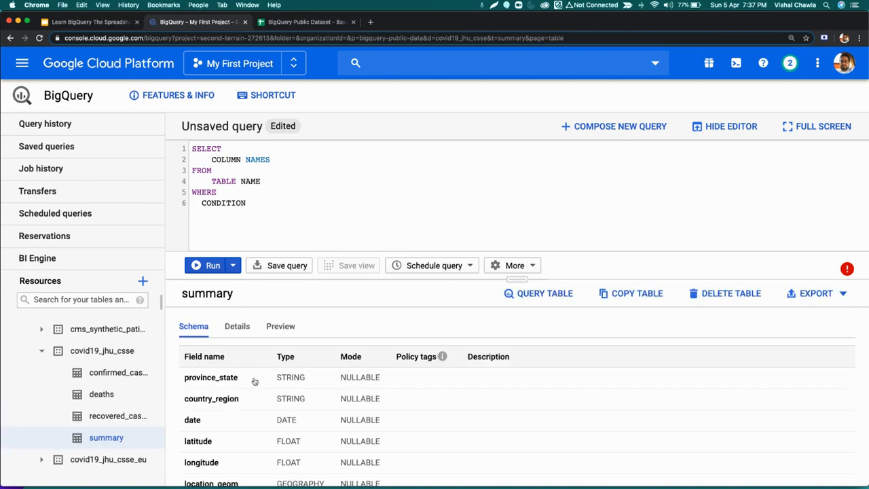
pyautogui.scroll(-1, 219, 416)
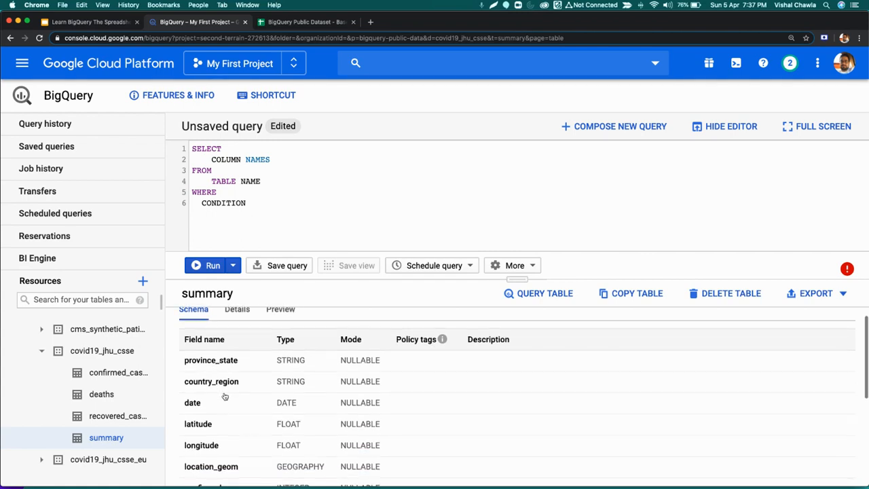
pyautogui.scroll(-2, 211, 384)
pyautogui.scroll(-4, 216, 414)
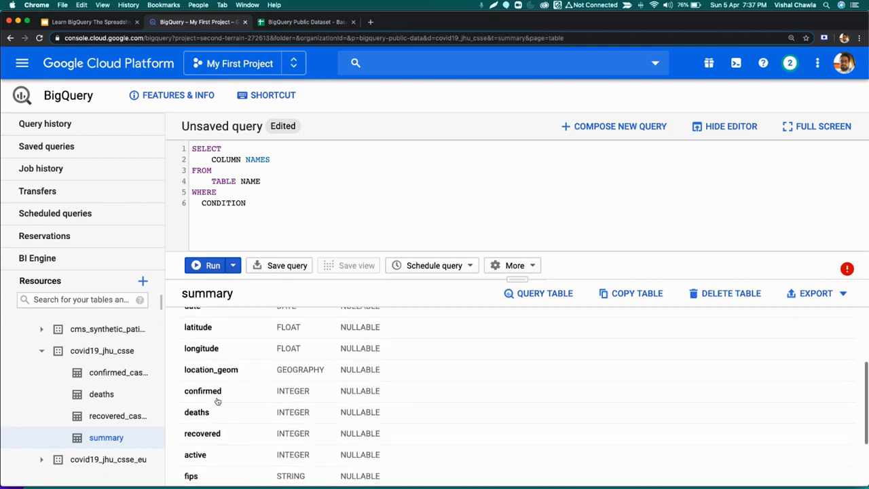
pyautogui.scroll(-3, 204, 421)
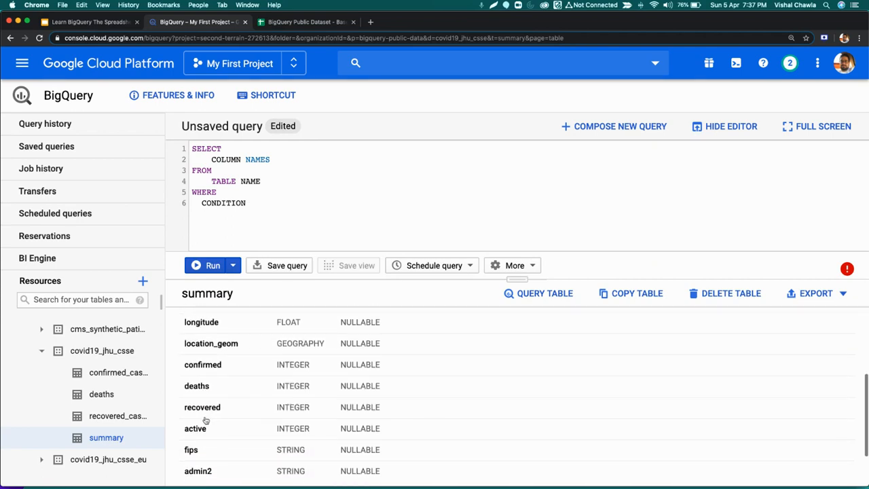
pyautogui.scroll(-2, 206, 434)
pyautogui.scroll(8, 203, 381)
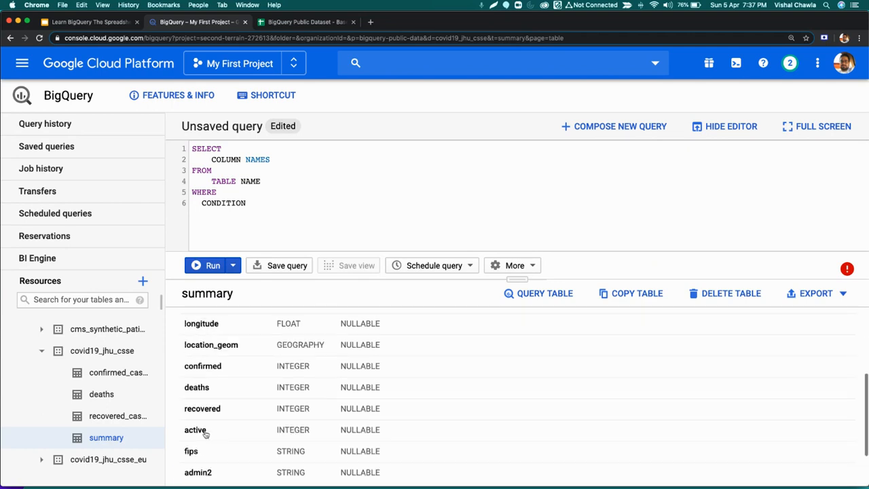
# Preview the summary table's rows and page forward through several pages of records.
pyautogui.click(279, 328)
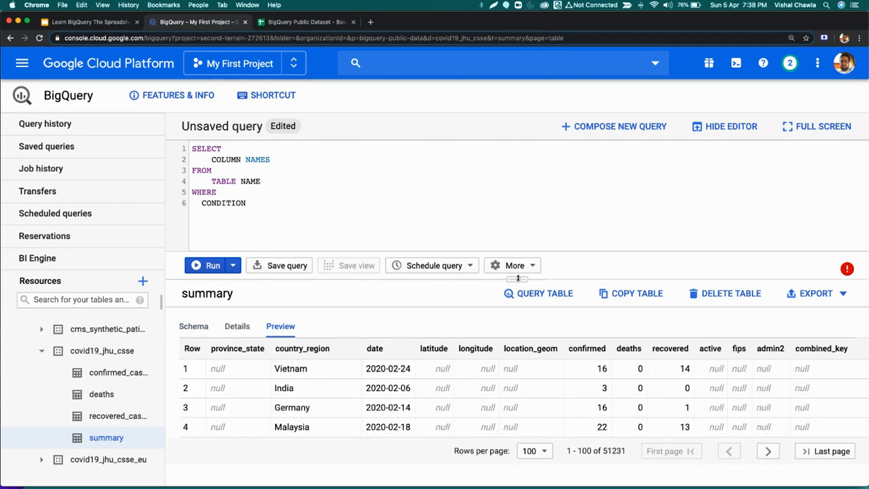
pyautogui.moveTo(520, 278); pyautogui.dragTo(520, 185)
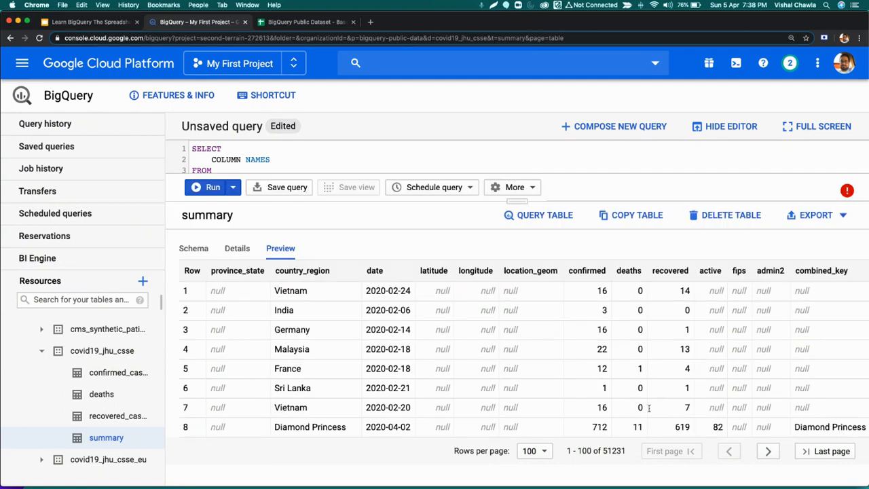
pyautogui.click(767, 453)
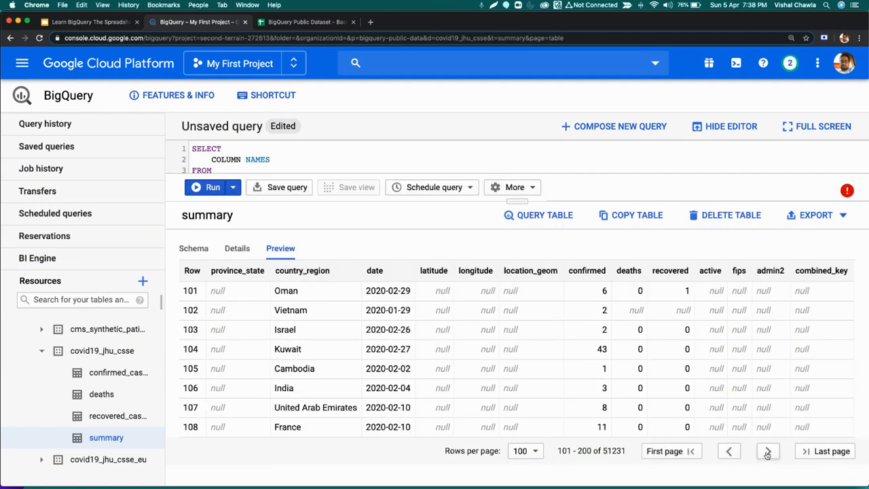
pyautogui.click(767, 452)
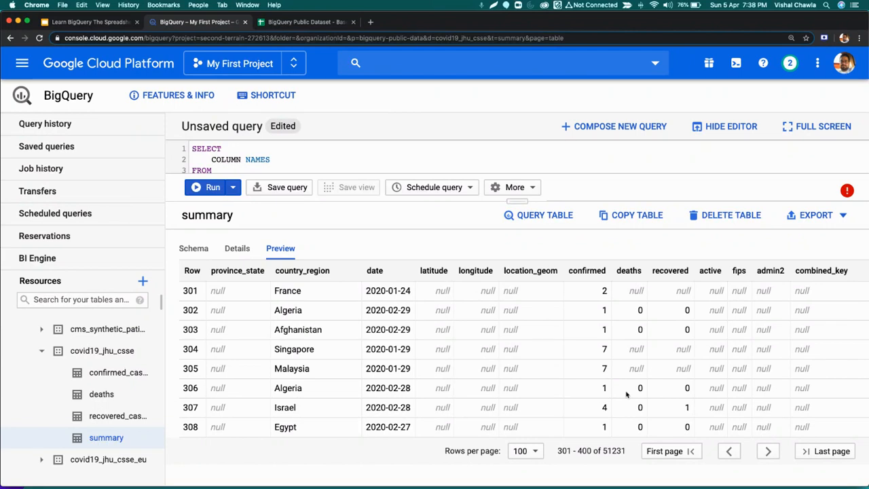
pyautogui.click(768, 452)
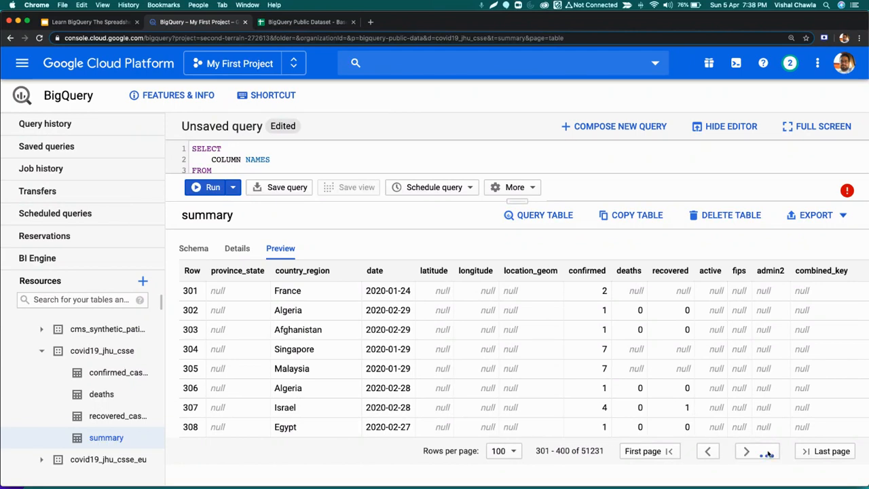
pyautogui.moveTo(523, 201); pyautogui.dragTo(526, 290)
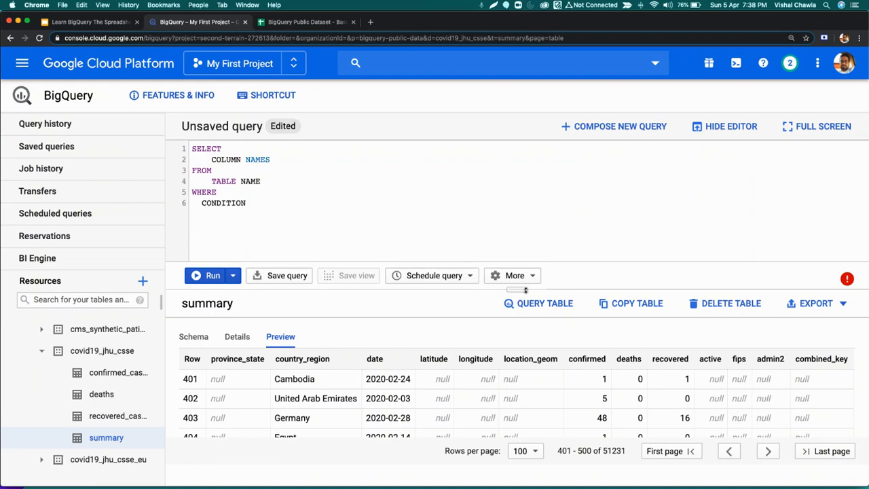
# Look at the COVID-19 Cases - 4 April 2020 sheet in Google Sheets, and return to BigQuery.
pyautogui.click(305, 22)
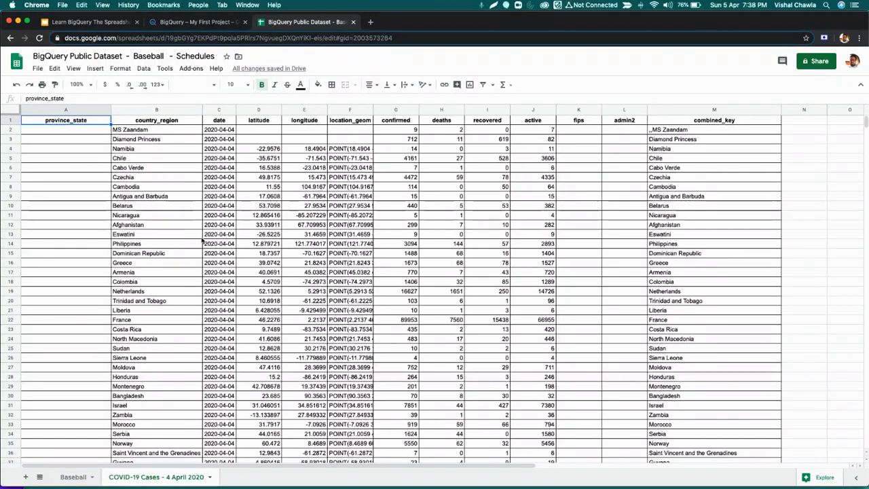
pyautogui.click(184, 26)
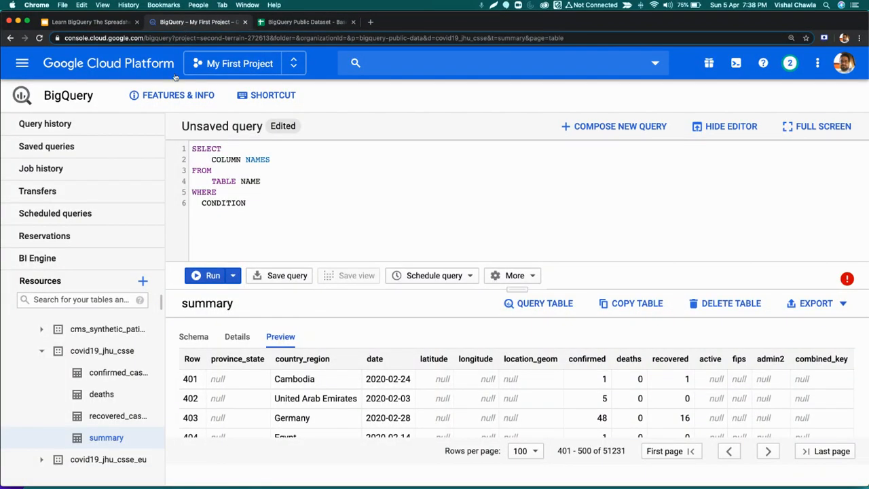
# Review the query template's SELECT, FROM and WHERE clauses together with their column, table and condition placeholders.
pyautogui.doubleClick(198, 149)
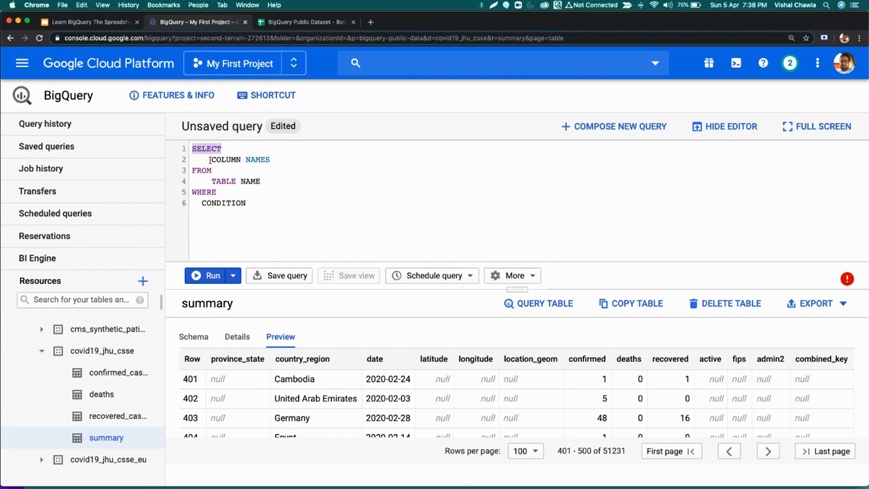
pyautogui.moveTo(210, 160); pyautogui.dragTo(280, 161)
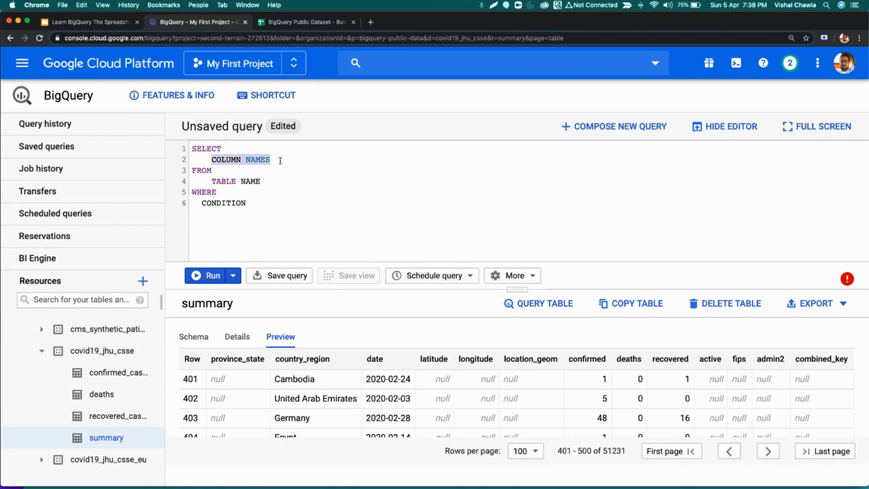
pyautogui.doubleClick(202, 170)
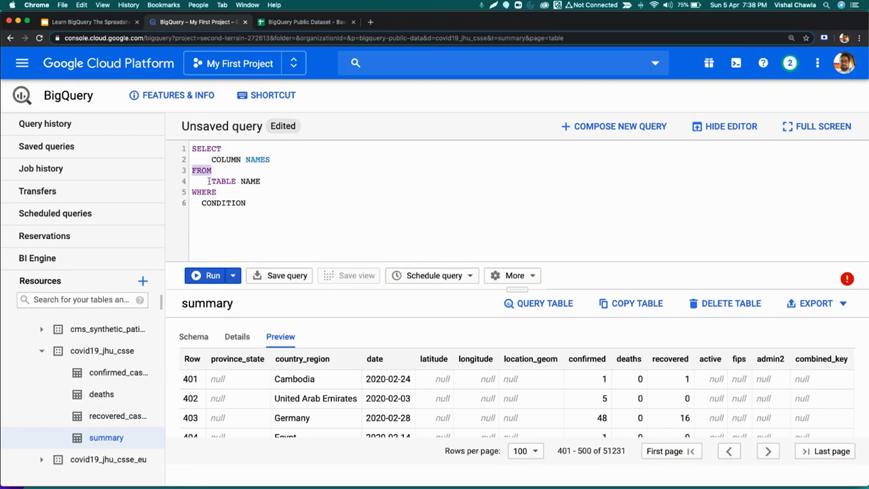
pyautogui.moveTo(210, 182); pyautogui.dragTo(258, 183)
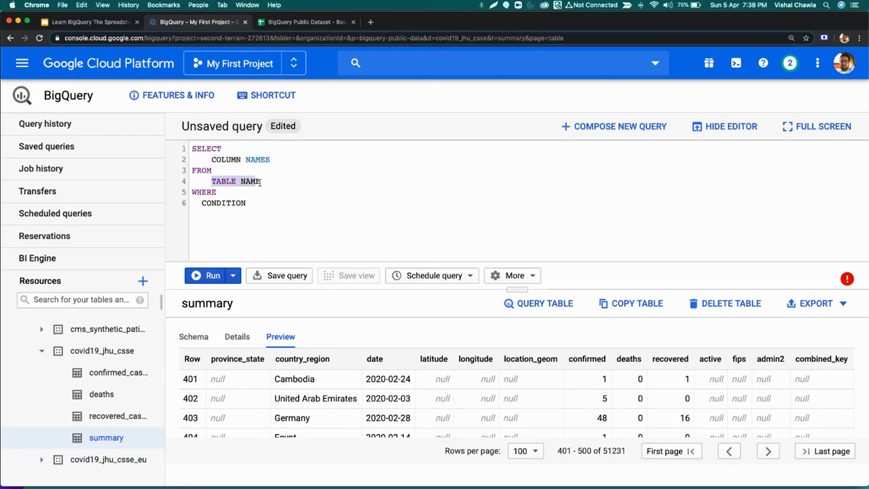
pyautogui.doubleClick(200, 191)
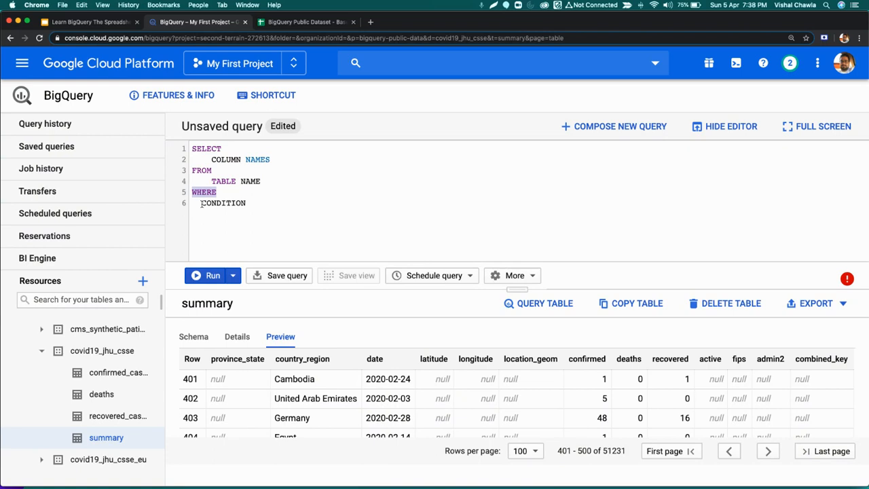
pyautogui.moveTo(202, 204); pyautogui.dragTo(252, 206)
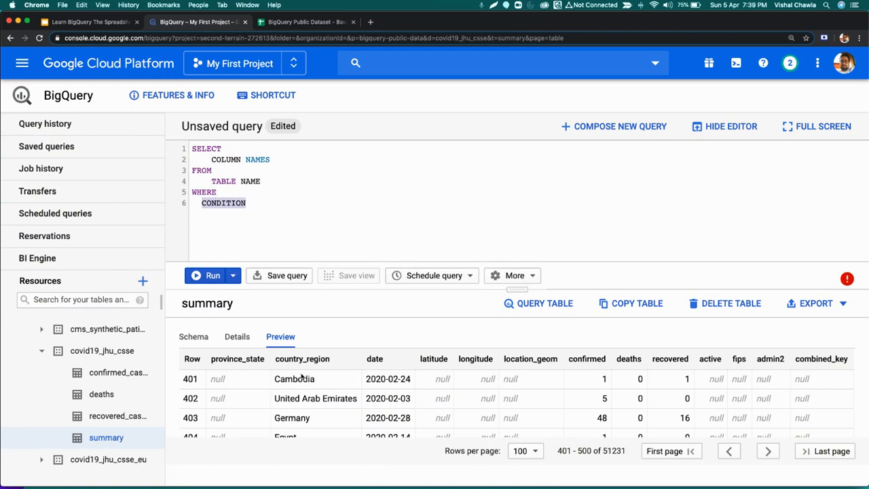
pyautogui.click(273, 196)
# Replace the COLUMN NAMES placeholder in the SELECT clause with * to query all columns.
pyautogui.moveTo(211, 159); pyautogui.dragTo(270, 161)
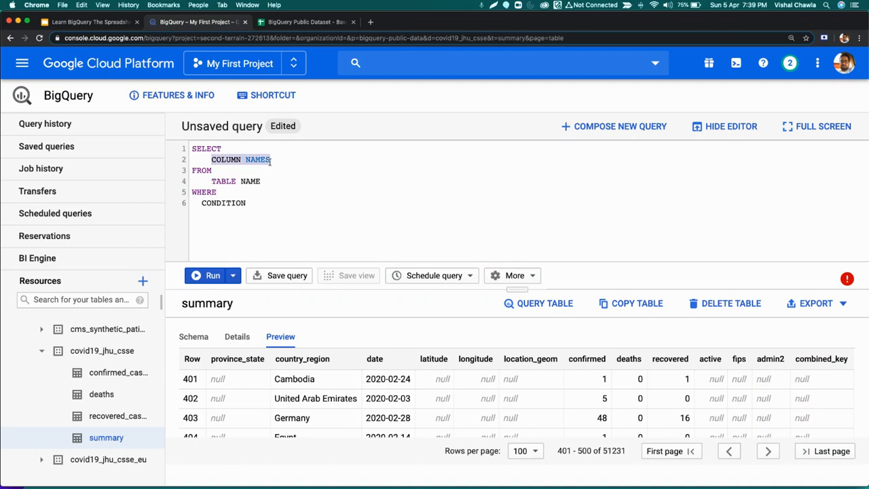
pyautogui.write('*')
pyautogui.press('Down')
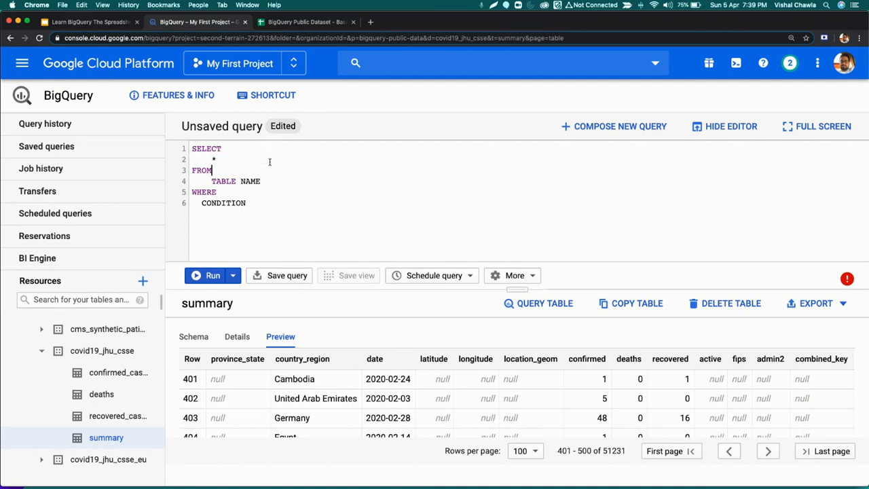
# Replace the TABLE NAME placeholder in the FROM clause with `bigquery-public-data.covid19_jhu_csse.summary`.
pyautogui.hotkey('shift', 'End')
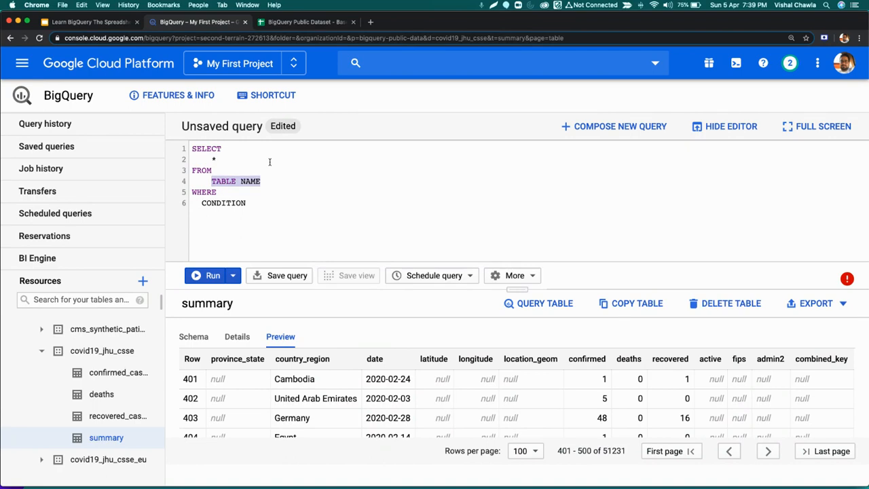
pyautogui.press('BackSpace')
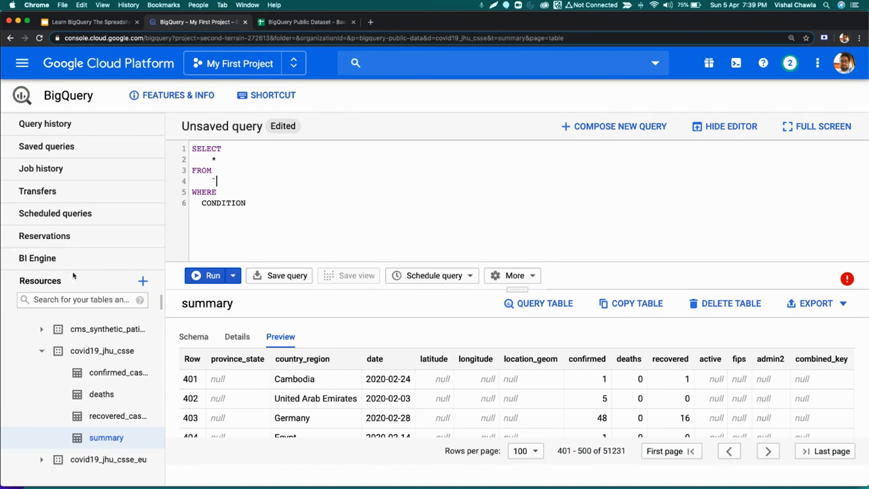
pyautogui.scroll(10, 76, 353)
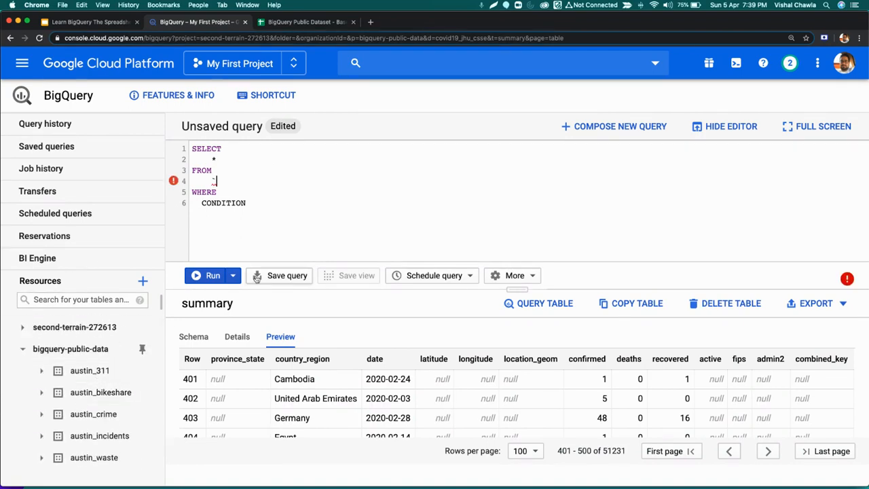
pyautogui.write('`bigquery-public-data.')
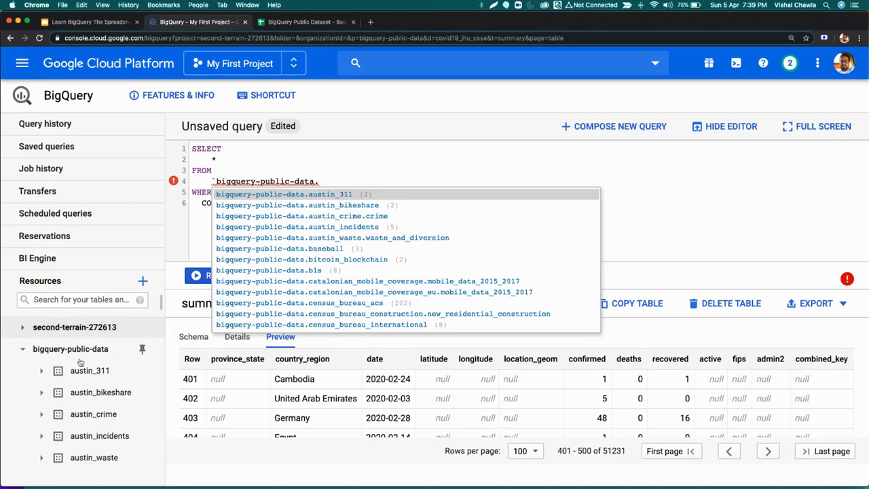
pyautogui.scroll(-5, 93, 395)
pyautogui.scroll(-6, 95, 394)
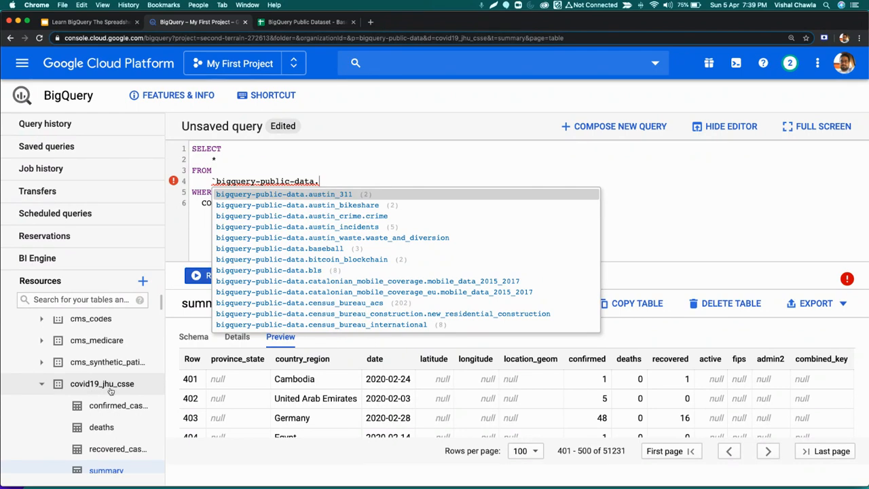
pyautogui.write('covi')
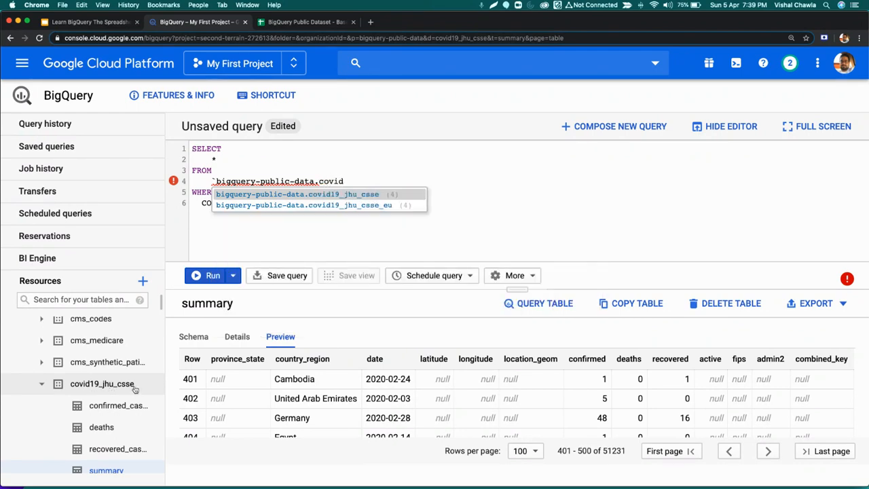
pyautogui.write('d')
pyautogui.press('Tab')
pyautogui.write('.')
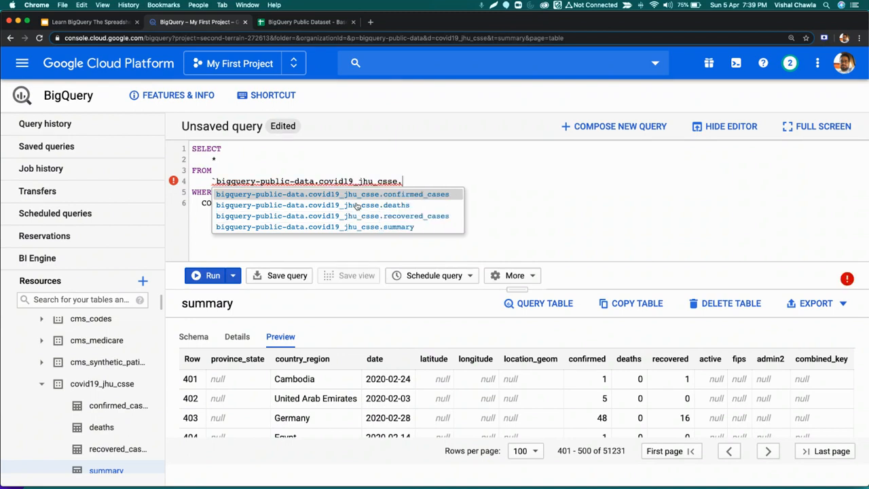
pyautogui.write('summ')
pyautogui.press('Tab')
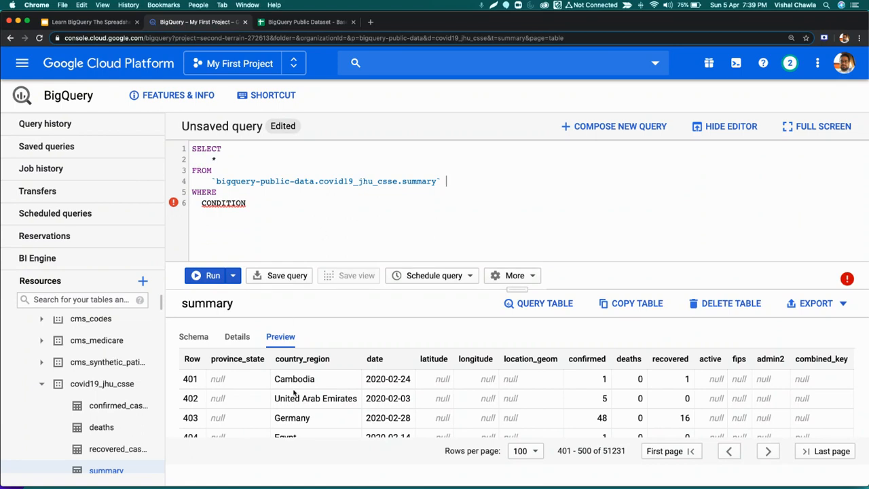
# Replace the CONDITION placeholder in the WHERE clause with date = "2020-04-04" and run the query.
pyautogui.doubleClick(374, 358)
pyautogui.press('super+c')
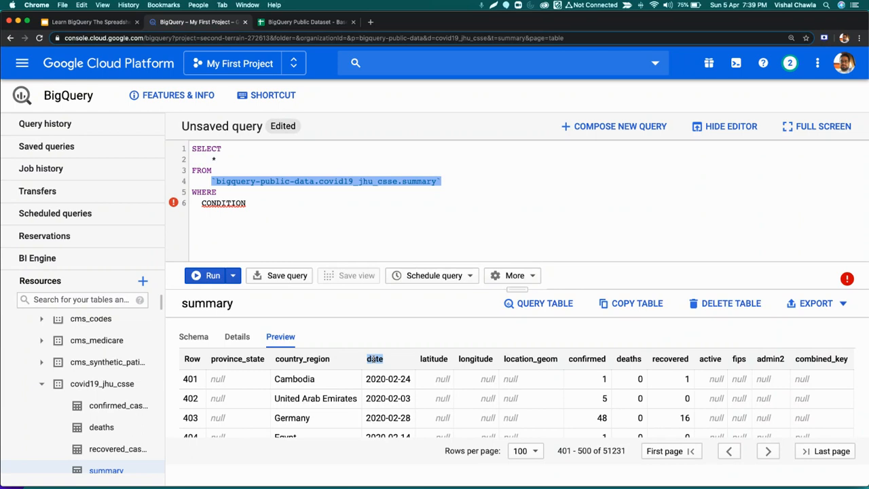
pyautogui.doubleClick(224, 203)
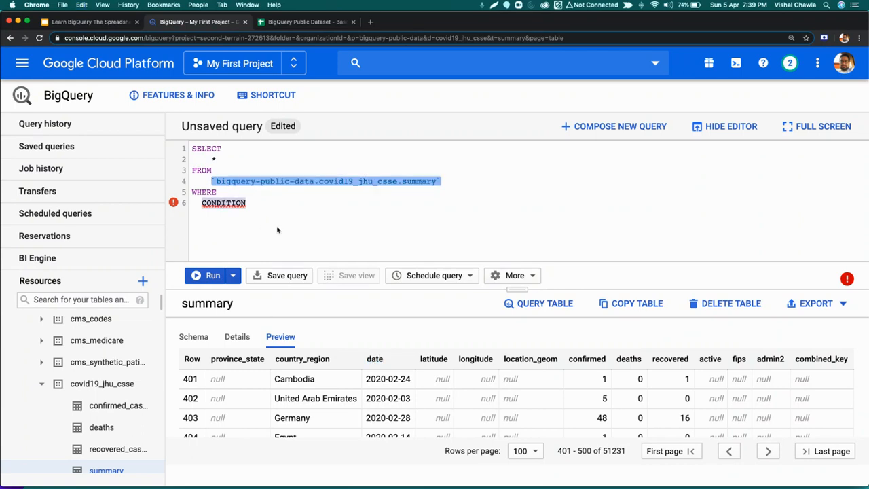
pyautogui.press('super+v')
pyautogui.write('= ')
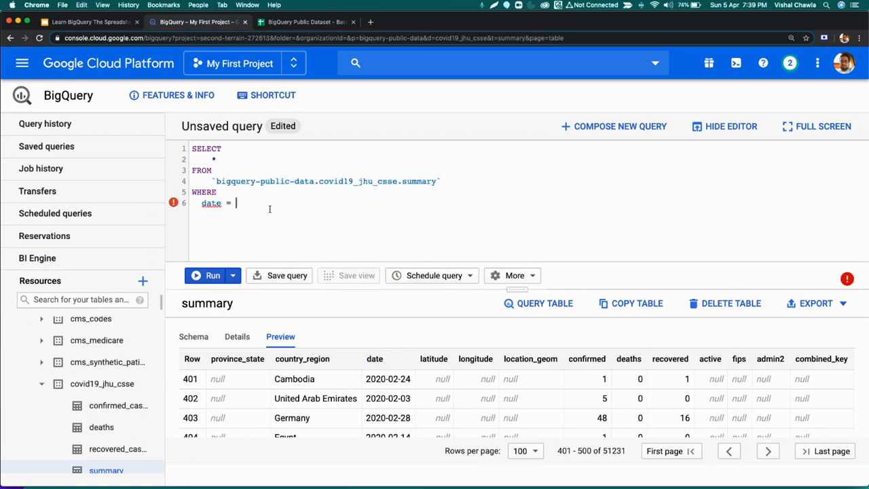
pyautogui.write('"2020-04-04"')
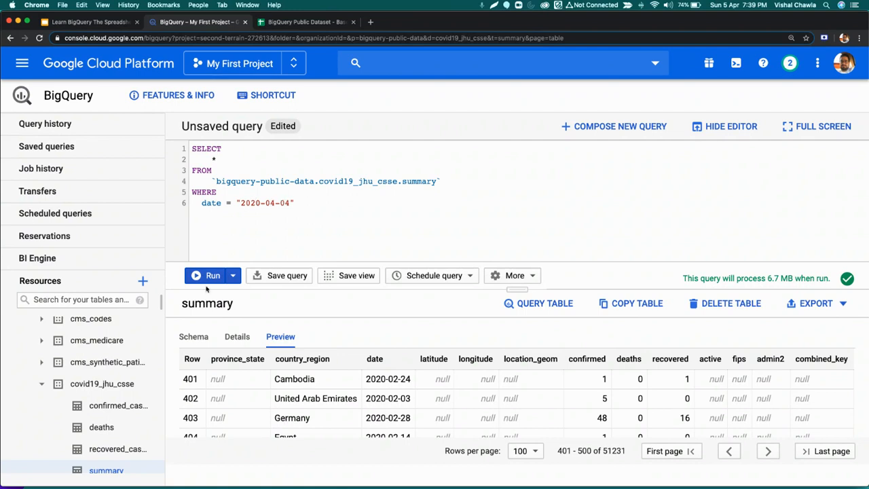
pyautogui.click(205, 276)
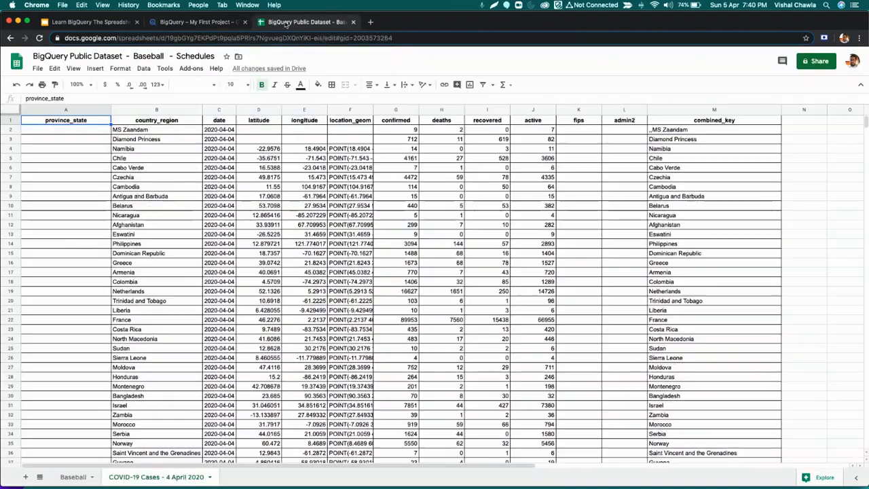
# Switch to Google Sheets and select all country_region values from B2 down to check the sheet's row count.
pyautogui.click(285, 22)
pyautogui.click(145, 132)
pyautogui.press('super+shift+Down')
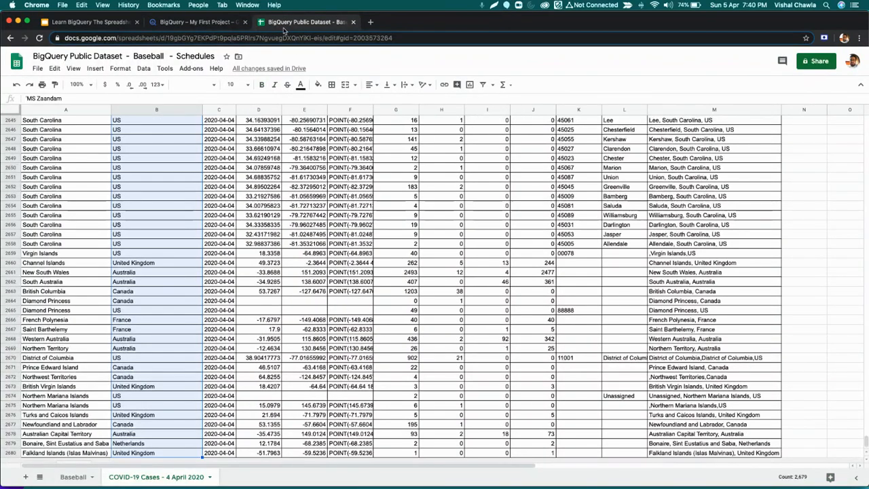
# Switch to BigQuery and enlarge the query editor area to show the whole query.
pyautogui.click(197, 21)
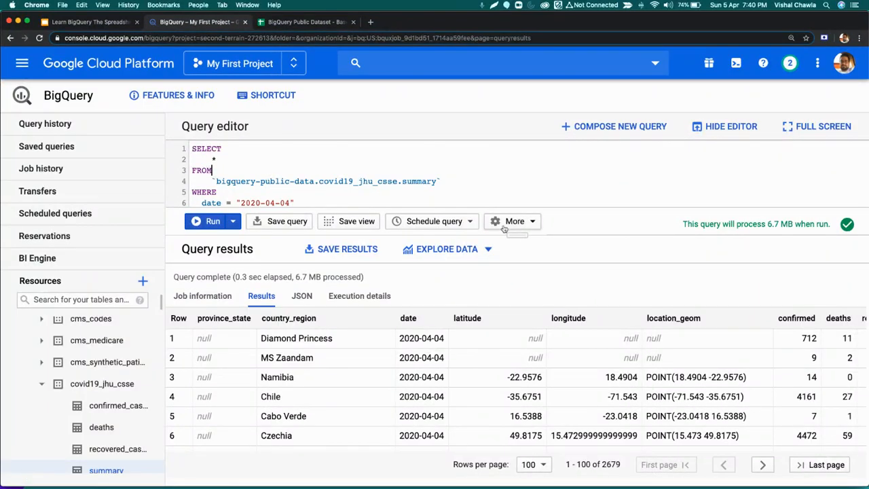
pyautogui.moveTo(509, 236); pyautogui.dragTo(509, 258)
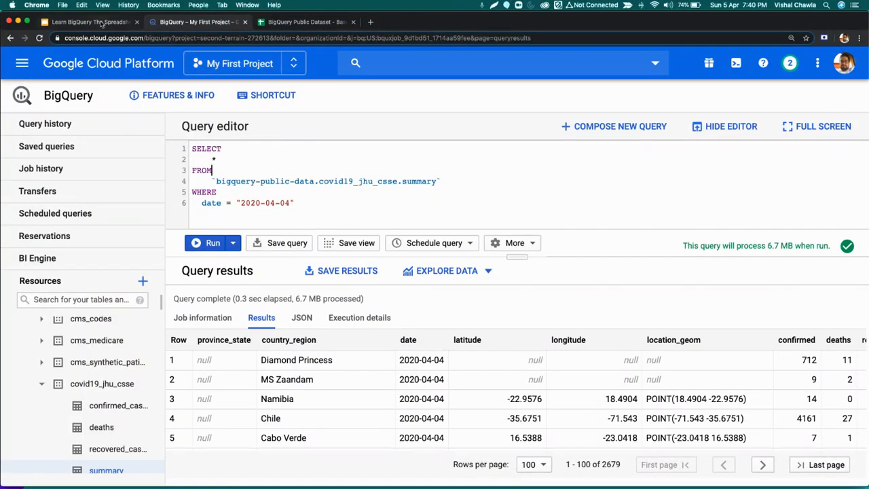
# View a slide in the Learn BigQuery presentation and return to BigQuery.
pyautogui.click(102, 23)
pyautogui.click(65, 228)
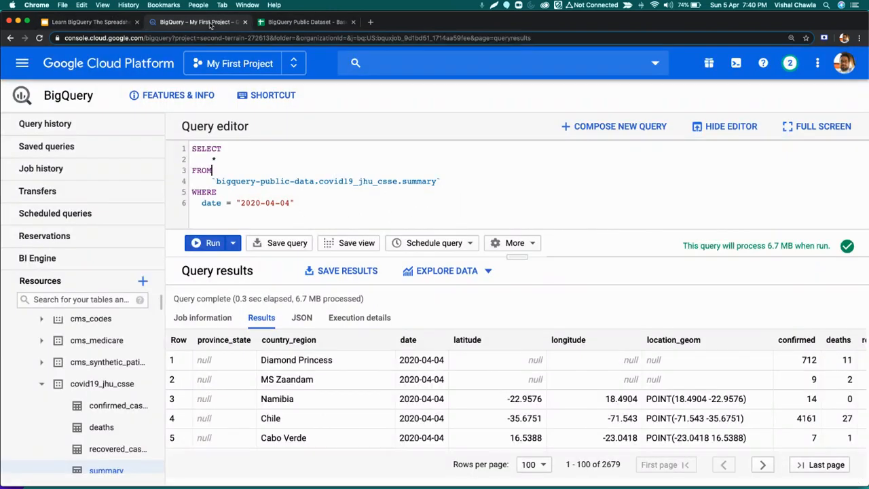
pyautogui.click(211, 24)
# Switch to Google Sheets and go to the header row of the COVID-19 Cases - 4 April 2020 sheet.
pyautogui.hotkey('ctrl', 'Tab')
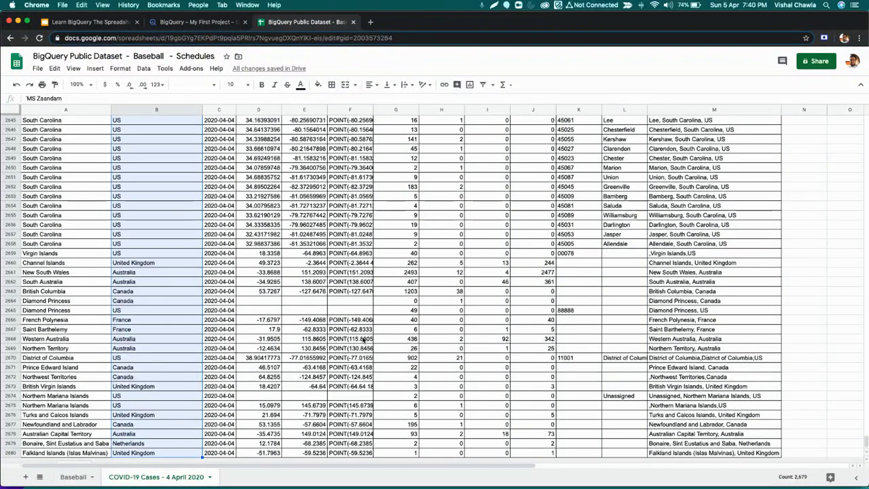
pyautogui.click(353, 196)
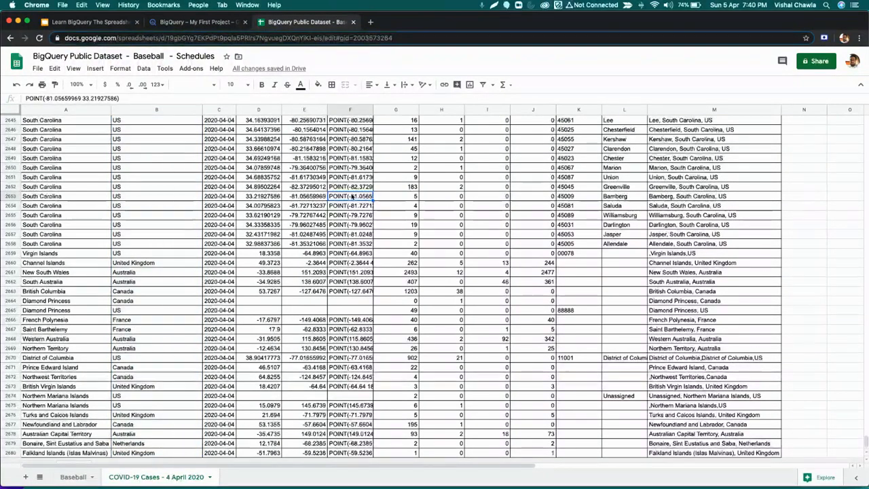
pyautogui.hotkey('ctrl', 'Up')
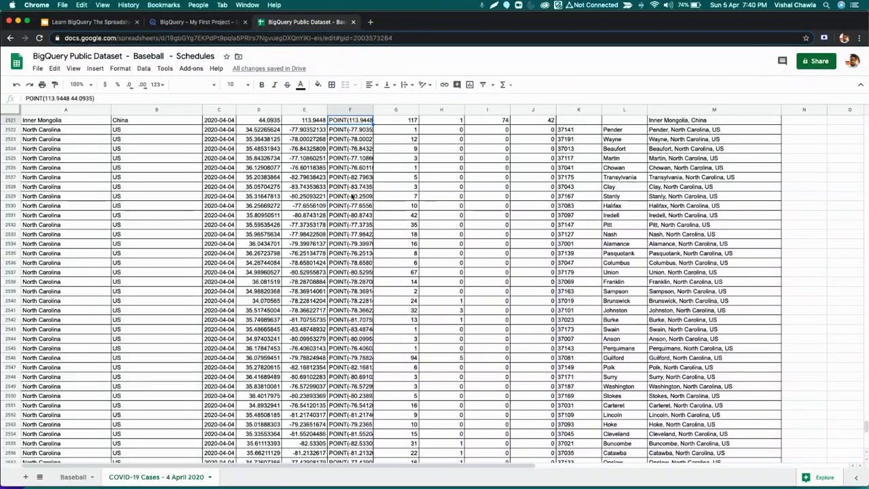
pyautogui.press('Left')
pyautogui.hotkey('ctrl', 'Up')
pyautogui.press('Left')
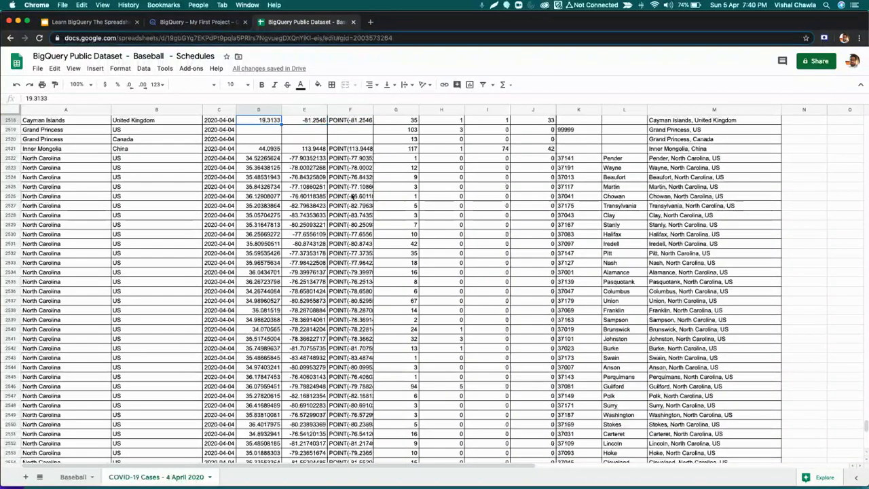
pyautogui.hotkey('ctrl', 'shift', 'pageup')
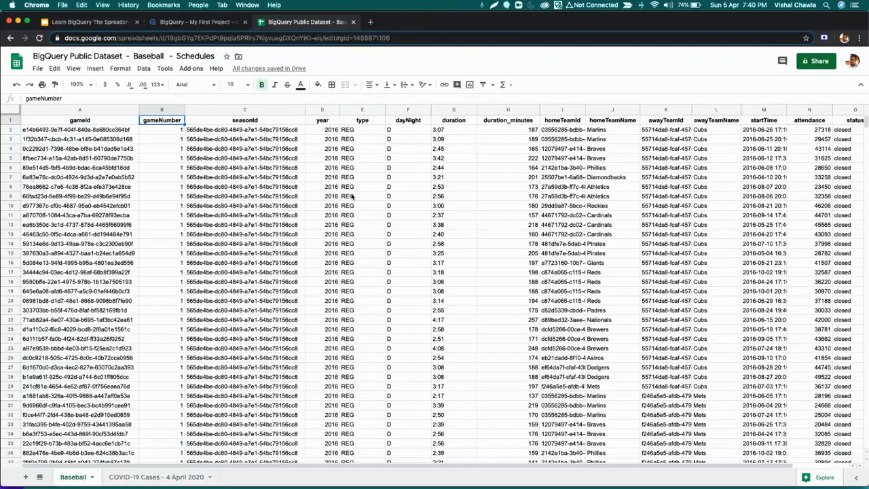
pyautogui.click(158, 479)
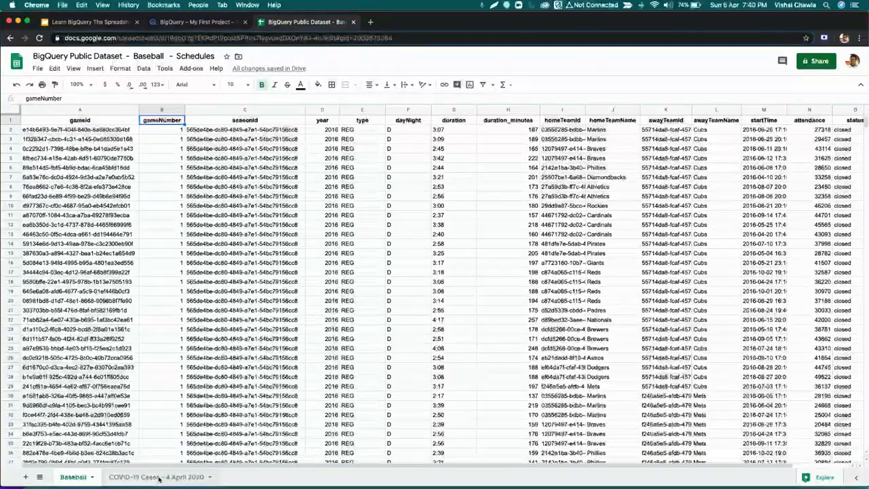
pyautogui.scroll(15, 184, 185)
pyautogui.scroll(20, 184, 186)
pyautogui.click(148, 177)
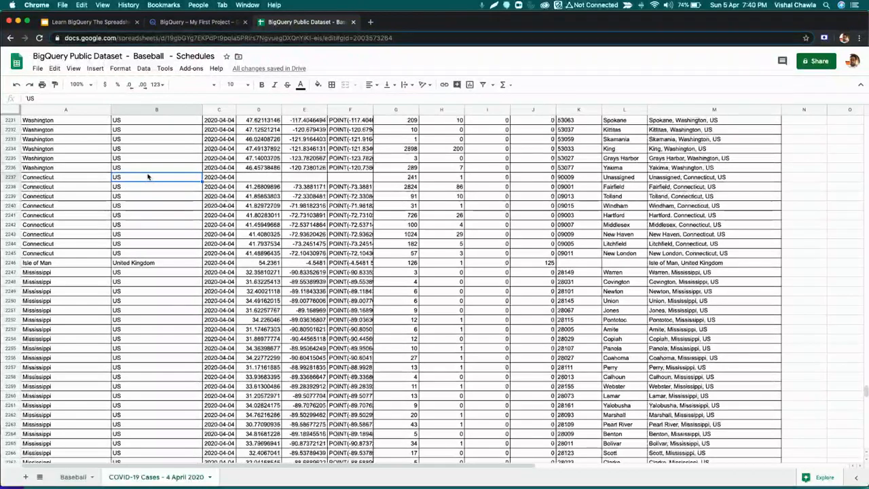
pyautogui.press('super+Up')
pyautogui.press('Right')
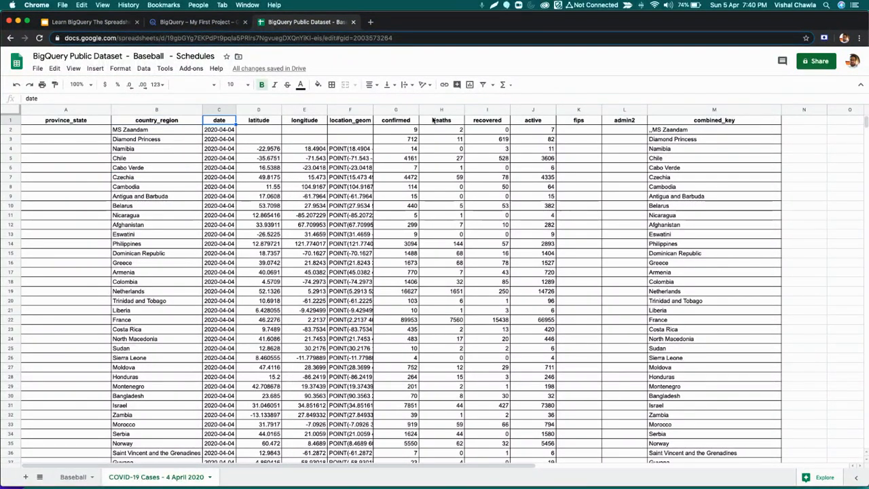
# Sort range A1:M2680 by the confirmed column A → Z, treating the first row as a header, and highlight confirmed values G2:G22.
pyautogui.click(407, 121)
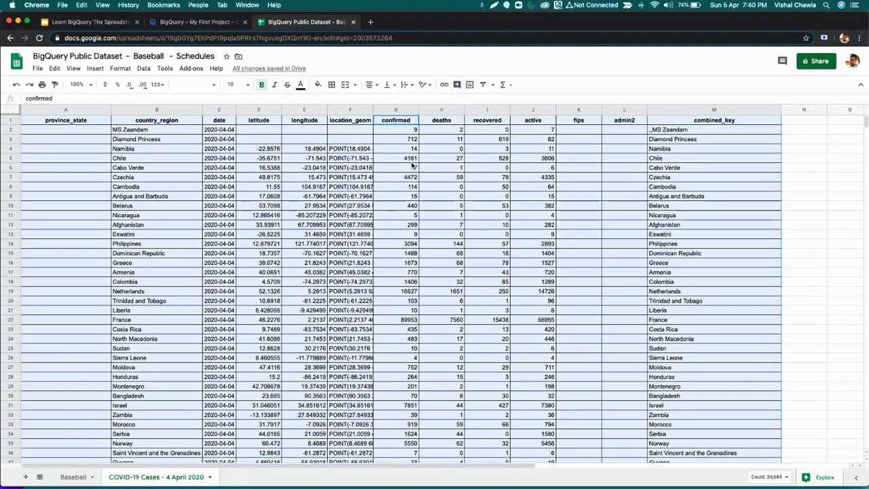
pyautogui.click(165, 69)
pyautogui.moveTo(143, 68)
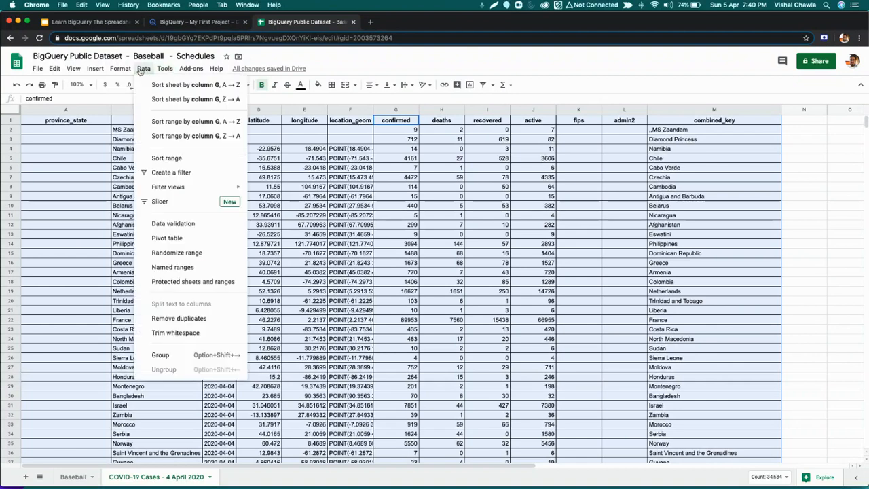
pyautogui.click(196, 159)
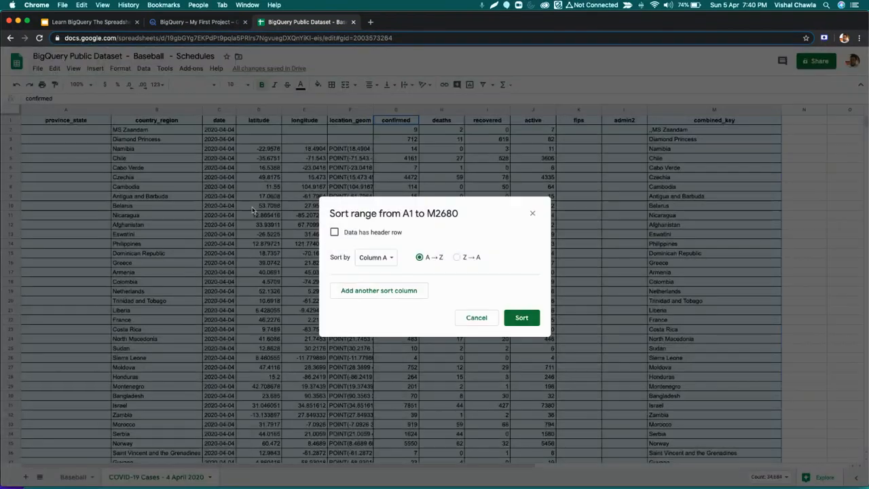
pyautogui.click(335, 233)
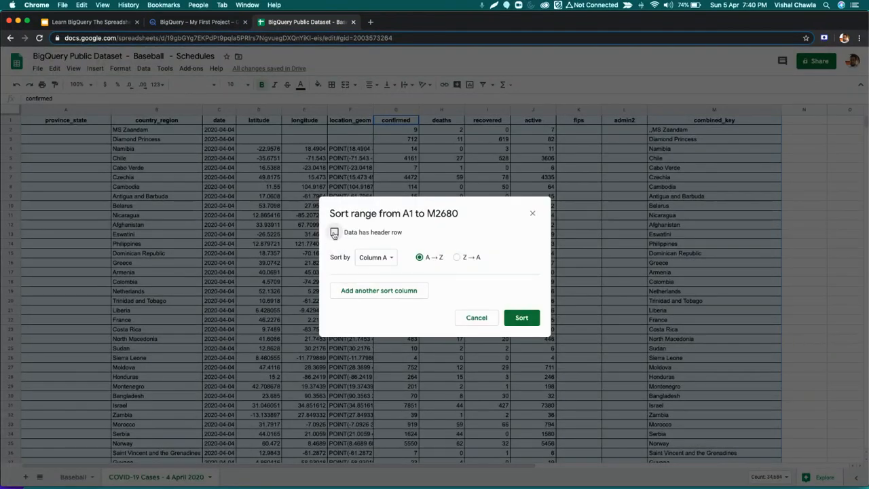
pyautogui.click(390, 259)
pyautogui.click(399, 345)
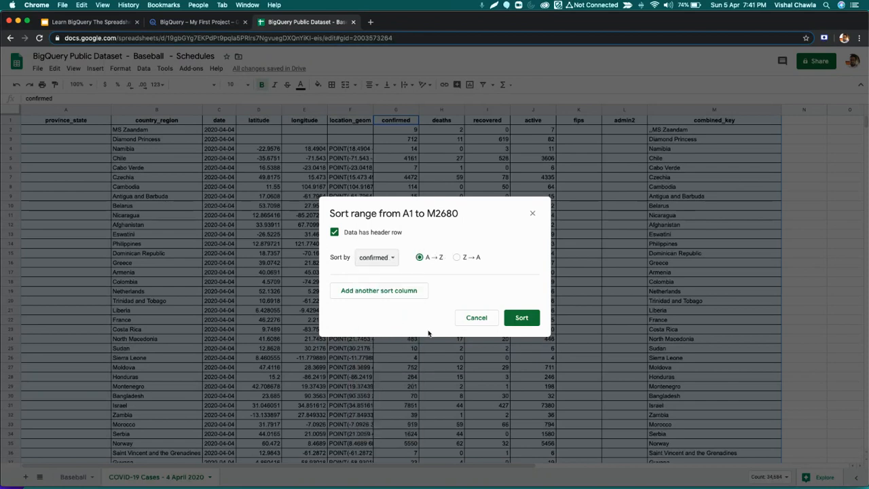
pyautogui.click(522, 319)
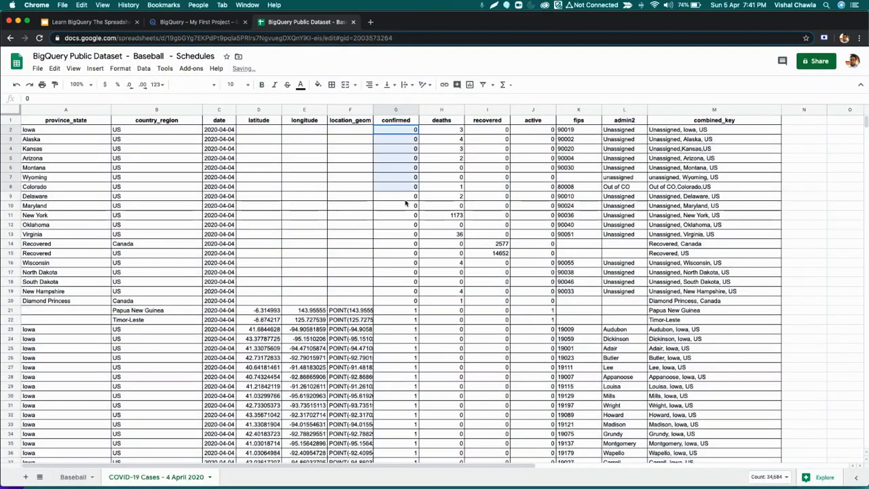
pyautogui.moveTo(406, 202); pyautogui.dragTo(413, 322)
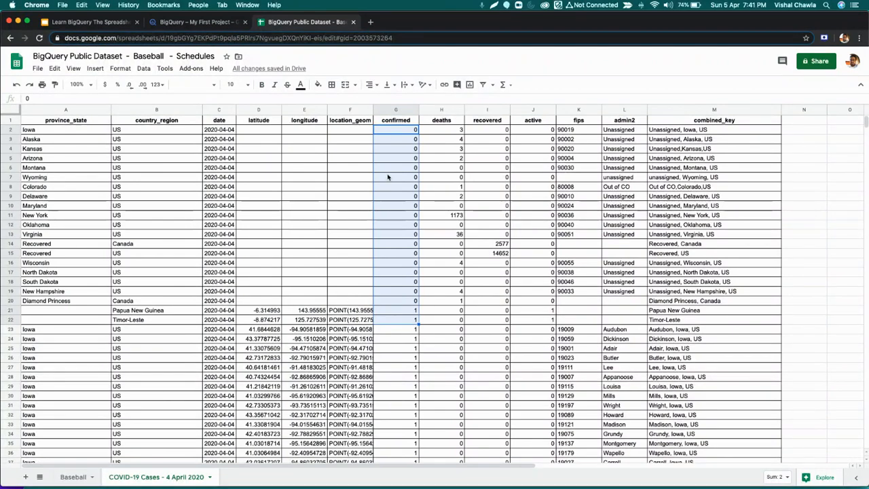
# Switch to BigQuery, add an ORDER BY confirmed clause after the WHERE condition, and run the query.
pyautogui.click(216, 25)
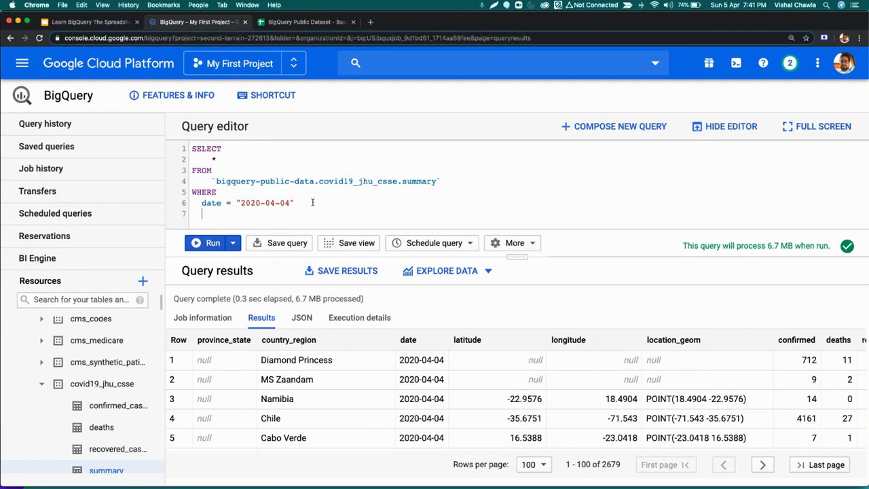
pyautogui.press('BackSpace')
pyautogui.press('BackSpace')
pyautogui.write('ORD')
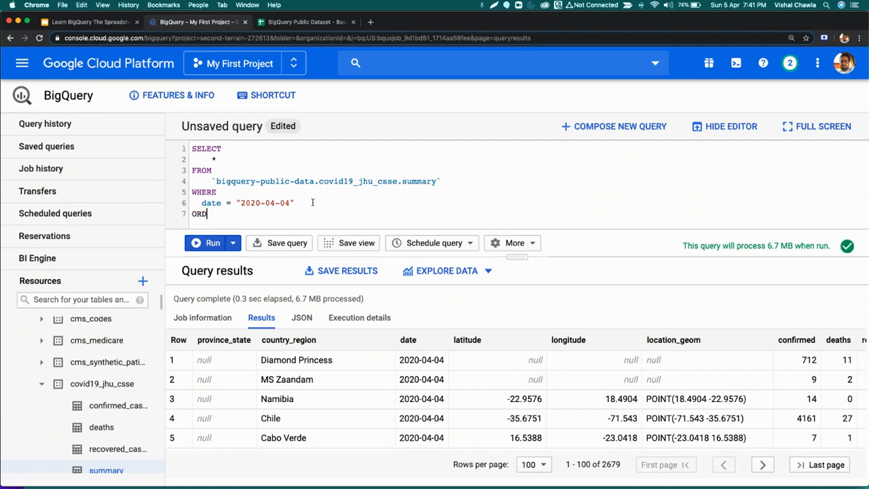
pyautogui.write('ER BY')
pyautogui.press('Return')
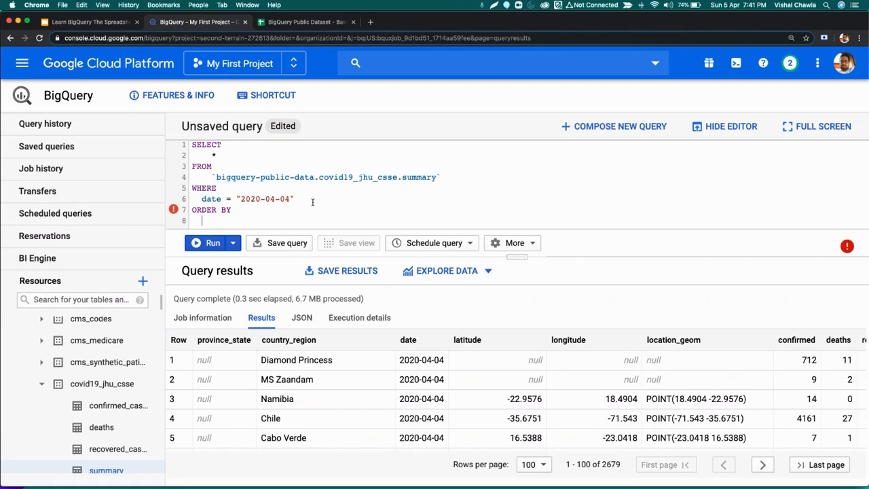
pyautogui.write('confirmed')
pyautogui.click(207, 243)
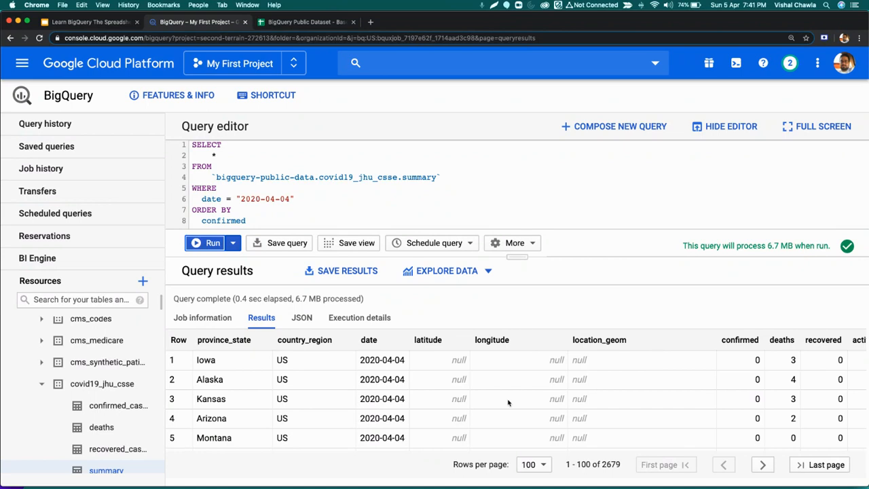
# Compare the first province_state values in the query results with cells A2:A8 of the sorted spreadsheet.
pyautogui.hscroll(5, 500, 405)
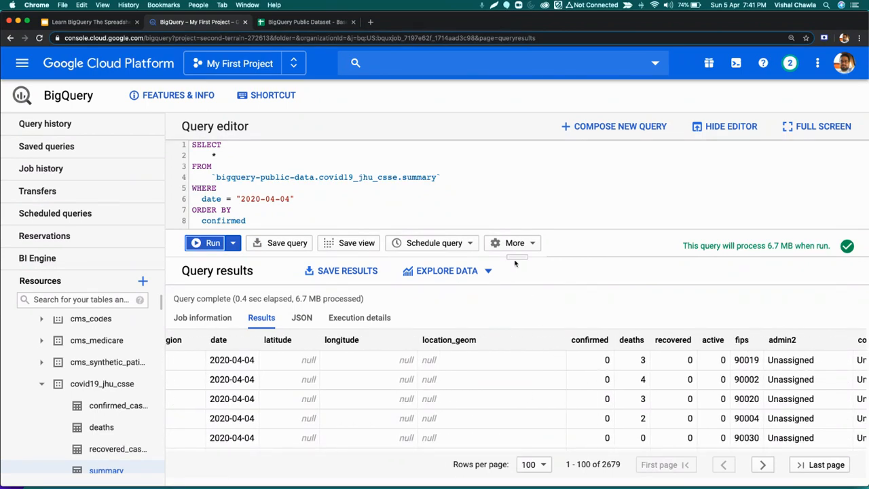
pyautogui.hscroll(-5, 515, 367)
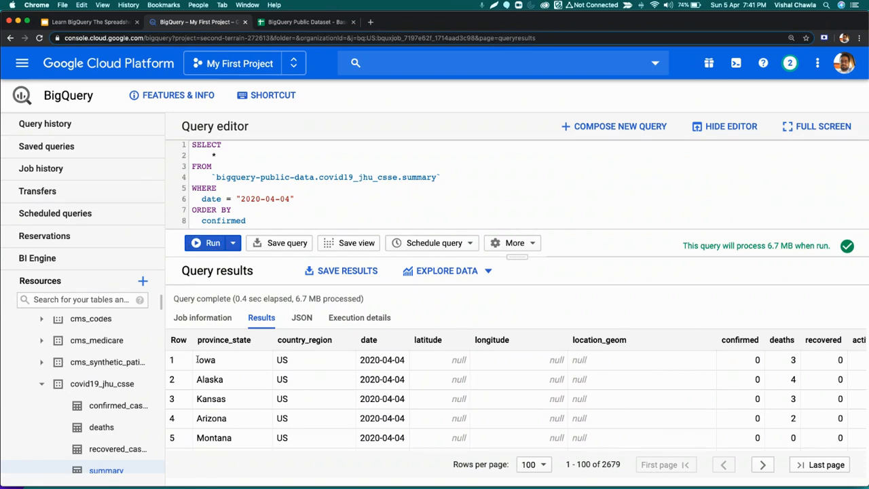
pyautogui.moveTo(197, 360); pyautogui.dragTo(233, 421)
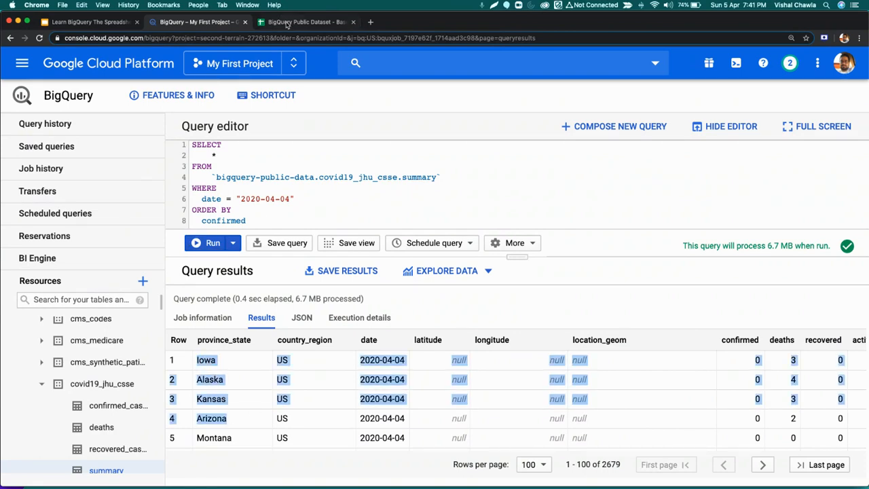
pyautogui.click(287, 24)
pyautogui.moveTo(68, 129); pyautogui.dragTo(68, 187)
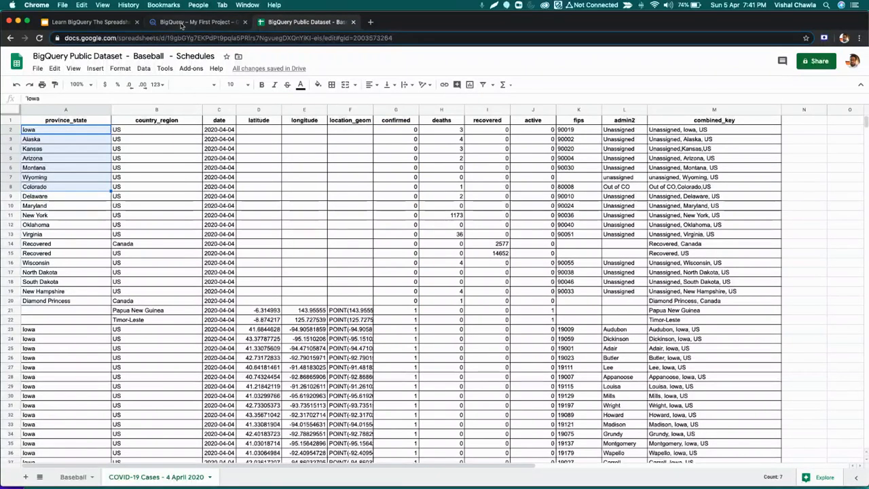
# Switch to BigQuery, add DESC after confirmed in the ORDER BY clause, and run the query.
pyautogui.click(182, 25)
pyautogui.click(236, 384)
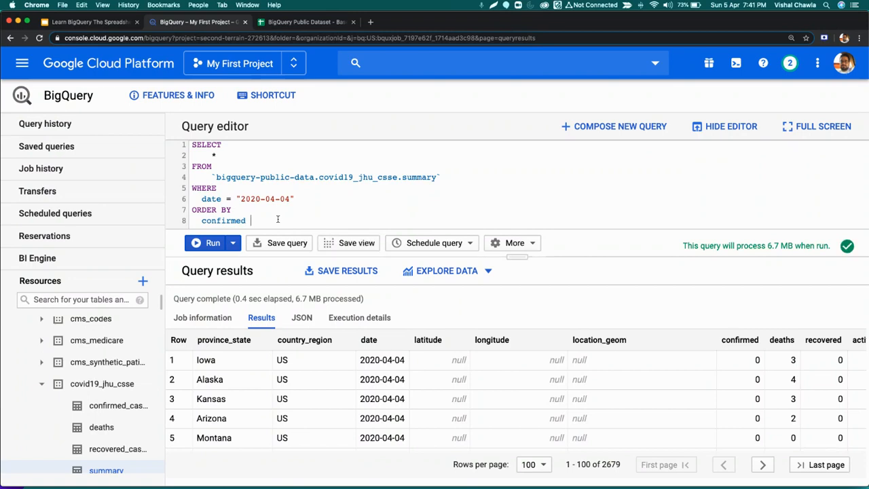
pyautogui.write('DESC')
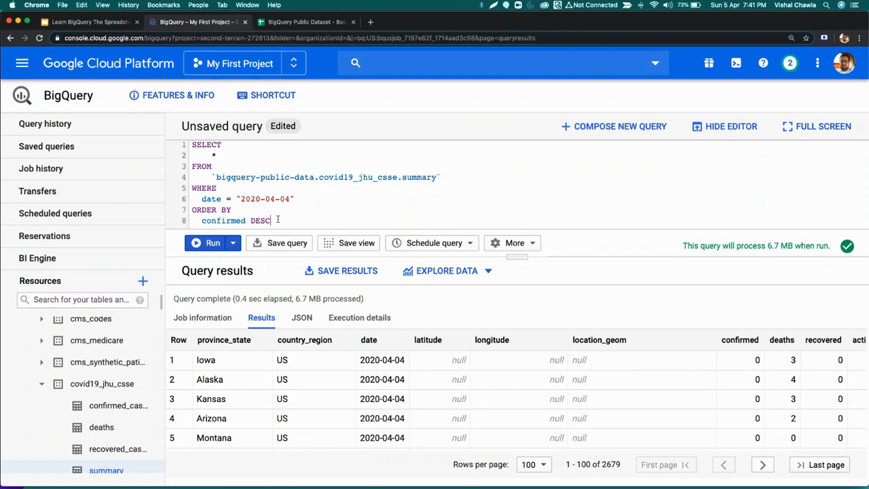
pyautogui.click(210, 244)
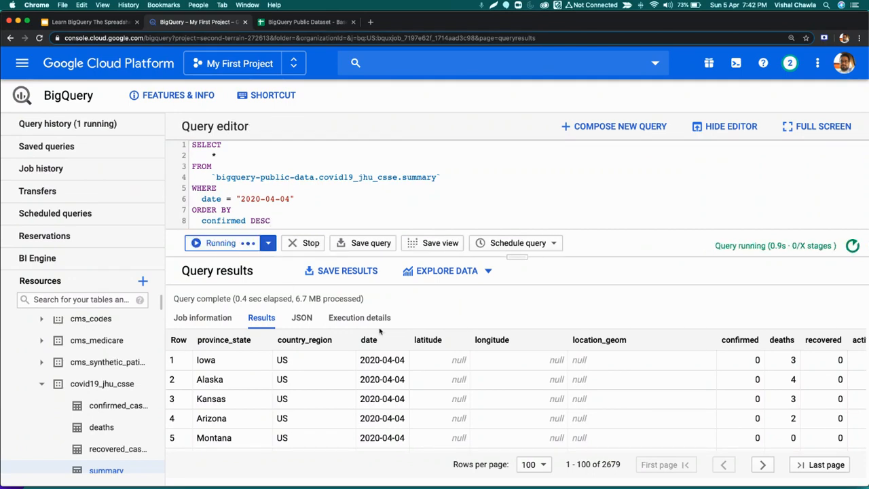
# Examine the confirmed values in the first rows of the query results, including Spain and Germany.
pyautogui.hscroll(3, 706, 400)
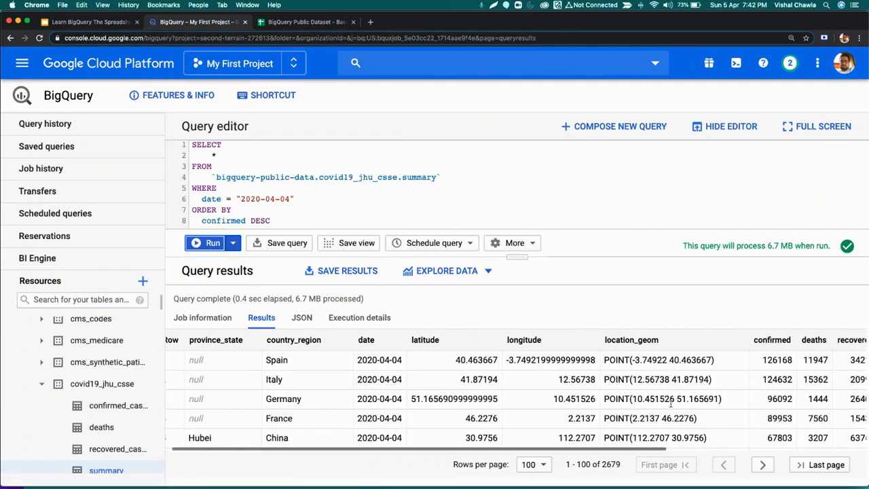
pyautogui.doubleClick(736, 360)
pyautogui.doubleClick(738, 399)
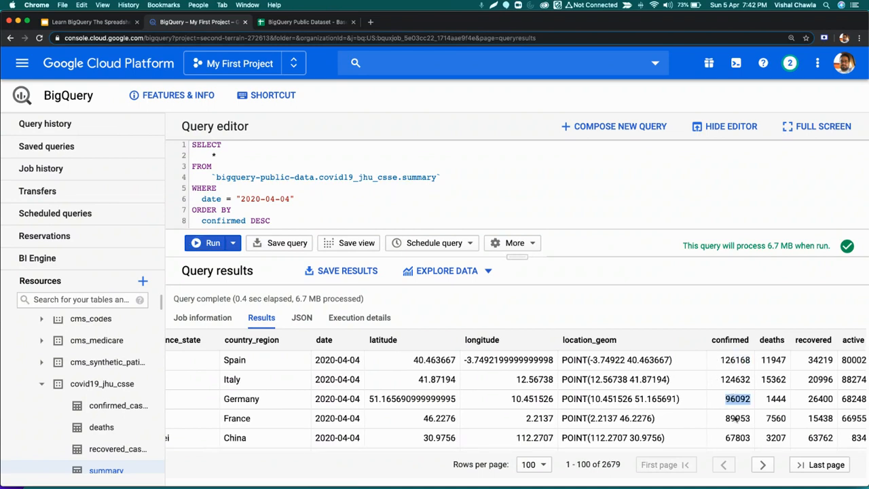
# Switch to Google Sheets and sort range A1:M2680 by the confirmed column Z → A, treating the first row as a header.
pyautogui.click(280, 23)
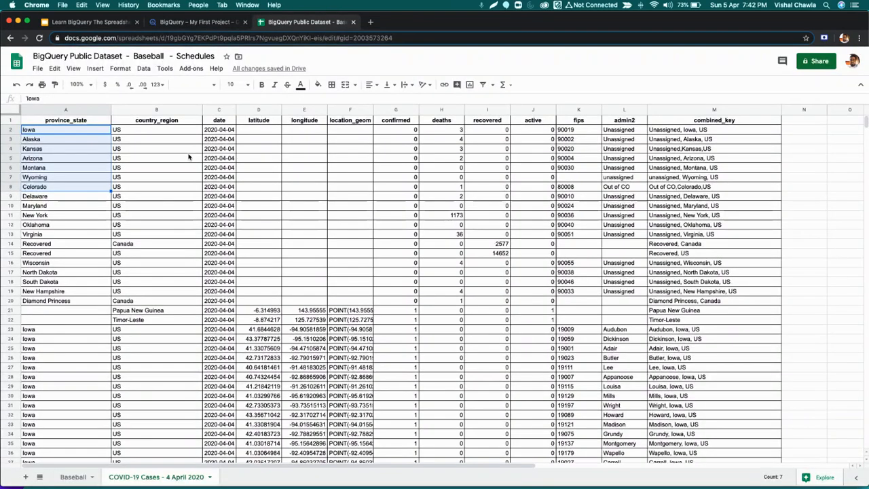
pyautogui.press('super+a')
pyautogui.click(144, 68)
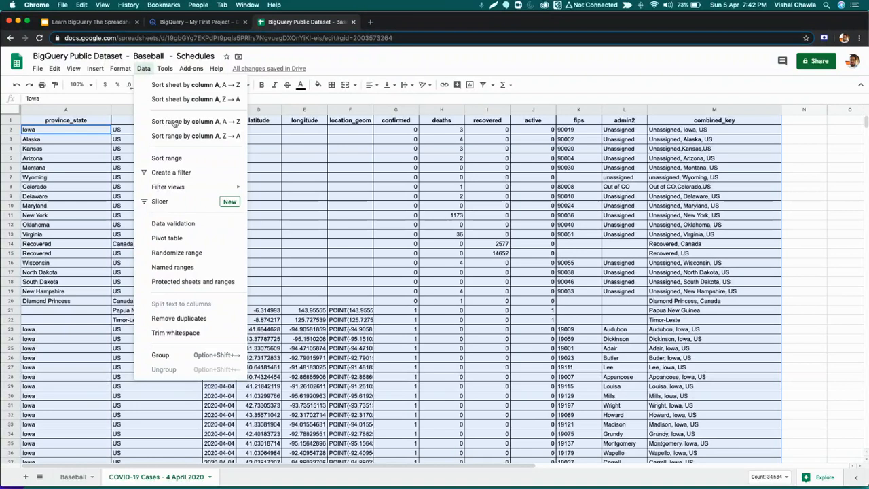
pyautogui.click(167, 157)
pyautogui.click(335, 234)
pyautogui.click(390, 261)
pyautogui.click(406, 343)
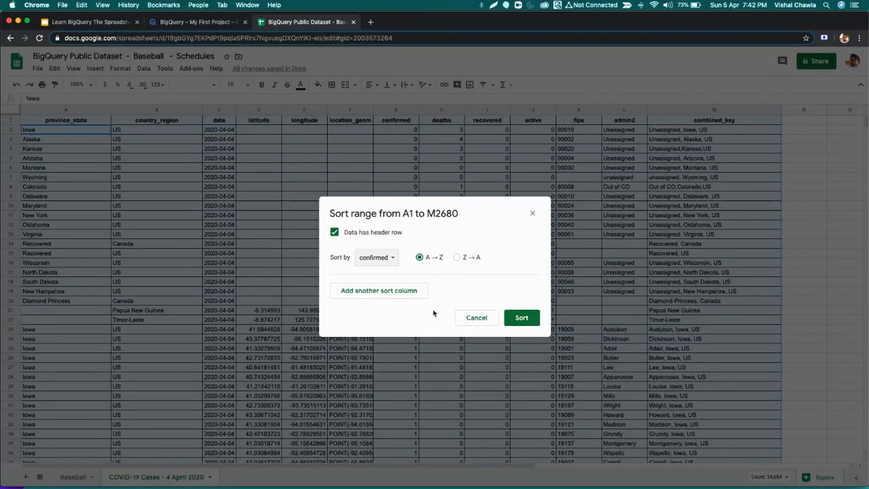
pyautogui.click(457, 259)
pyautogui.click(519, 317)
# Highlight the confirmed values in G2:G8 and return to BigQuery to compare them with the query results.
pyautogui.moveTo(396, 129); pyautogui.dragTo(399, 187)
pyautogui.click(210, 22)
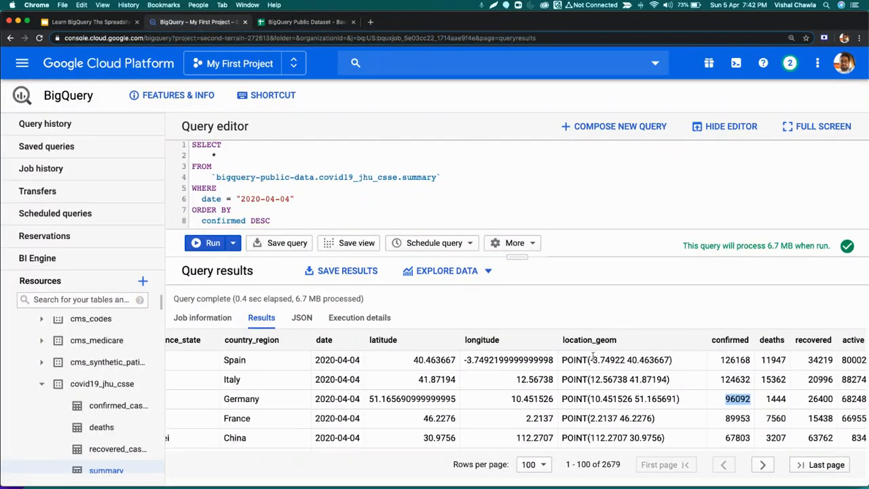
# Recheck the sorted sheet in Google Sheets, then review the Aggregate Functions slide in Google Slides and return to BigQuery.
pyautogui.click(306, 22)
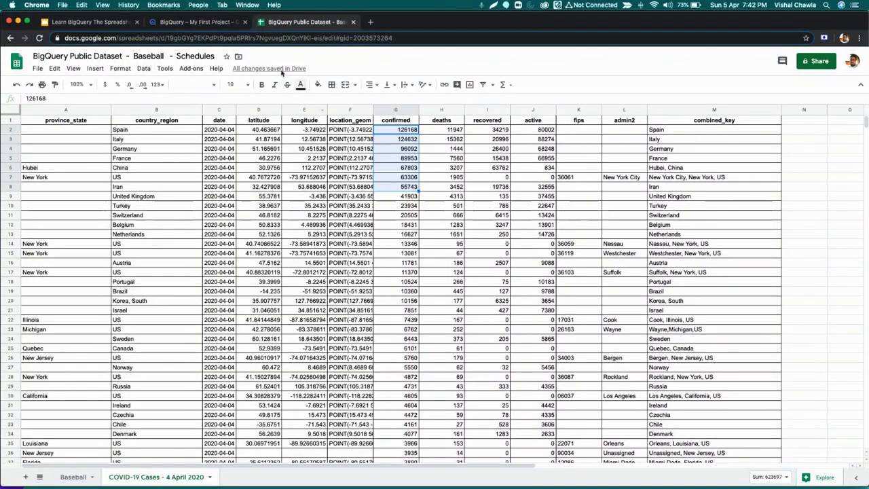
pyautogui.click(215, 25)
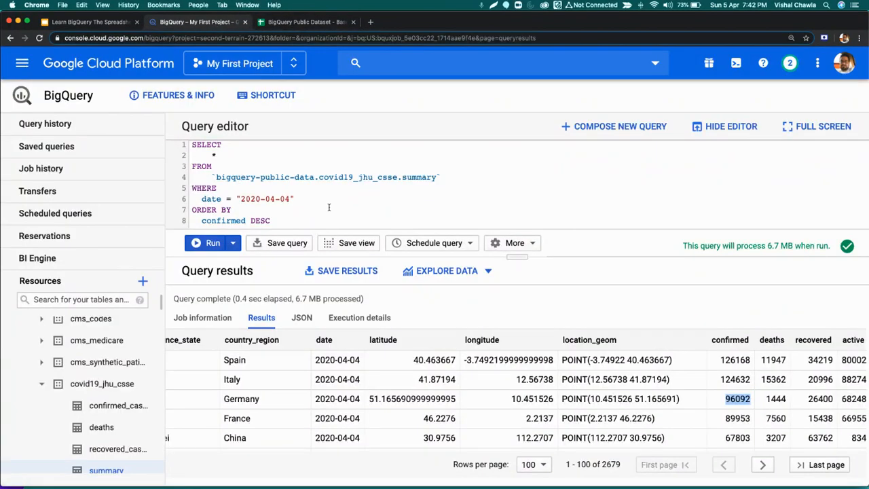
pyautogui.click(101, 23)
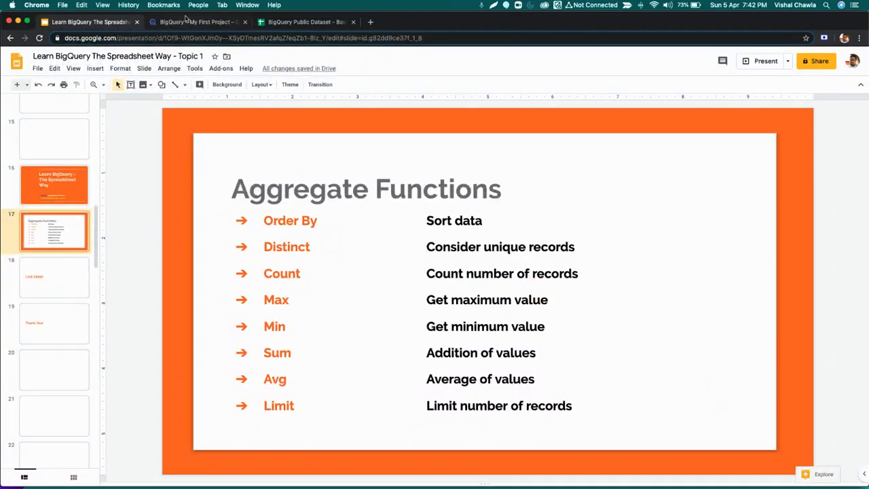
pyautogui.click(183, 23)
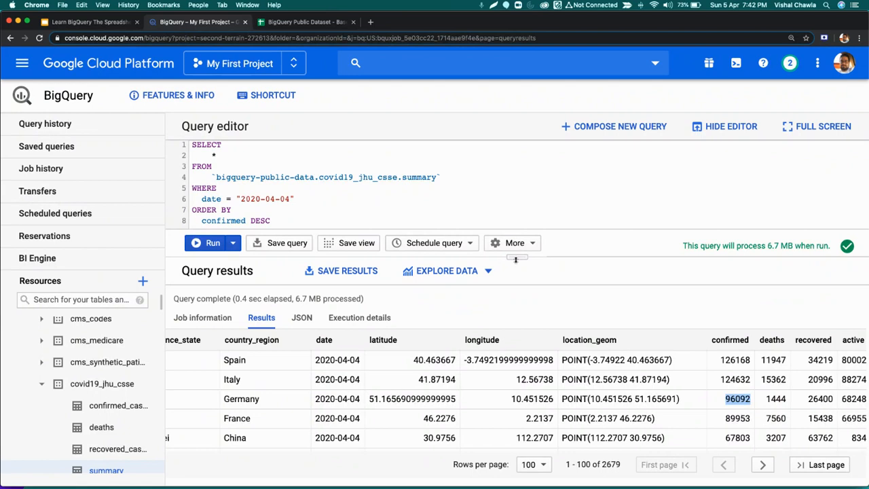
# Switch to Google Sheets and examine the repeated countries in the country_region column, along with their province_state values.
pyautogui.click(294, 22)
pyautogui.scroll(-7, 154, 265)
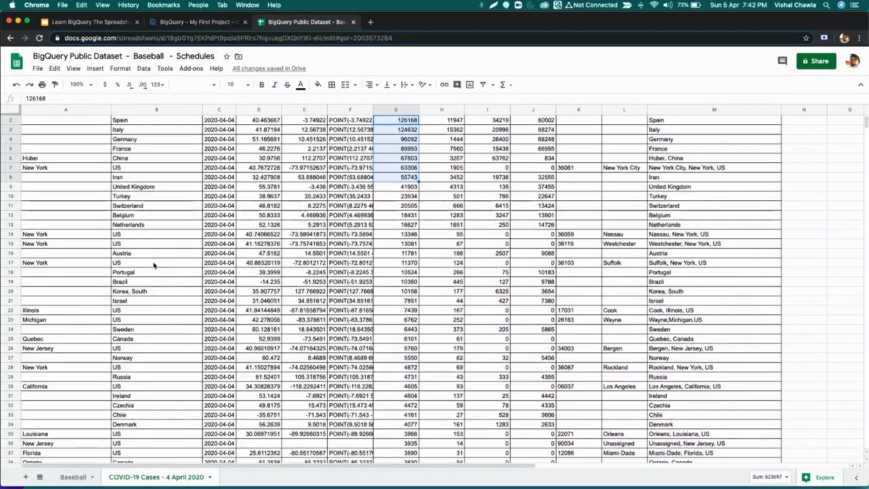
pyautogui.scroll(-5, 154, 264)
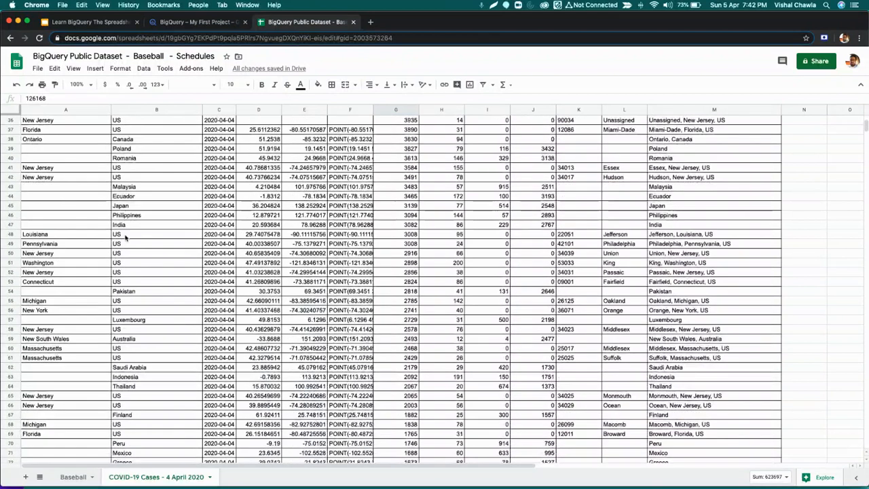
pyautogui.moveTo(75, 235); pyautogui.dragTo(75, 264)
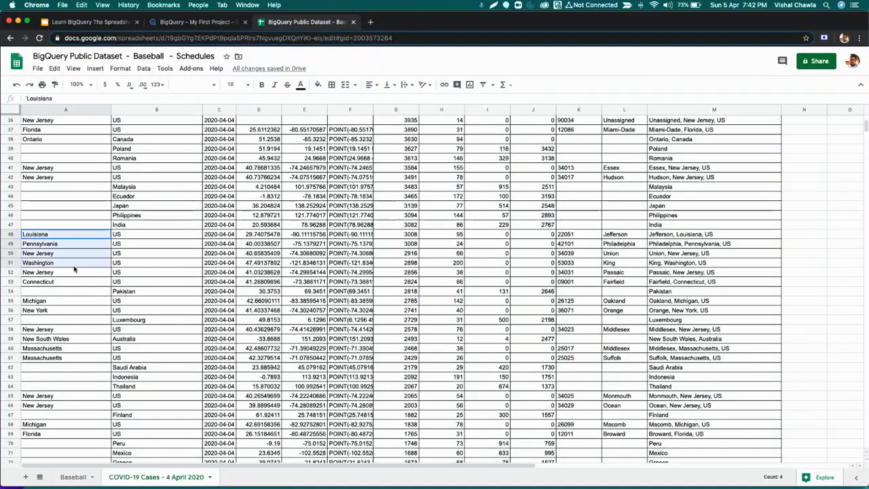
pyautogui.moveTo(136, 237); pyautogui.dragTo(140, 316)
pyautogui.scroll(-1, 149, 310)
pyautogui.scroll(-4, 147, 305)
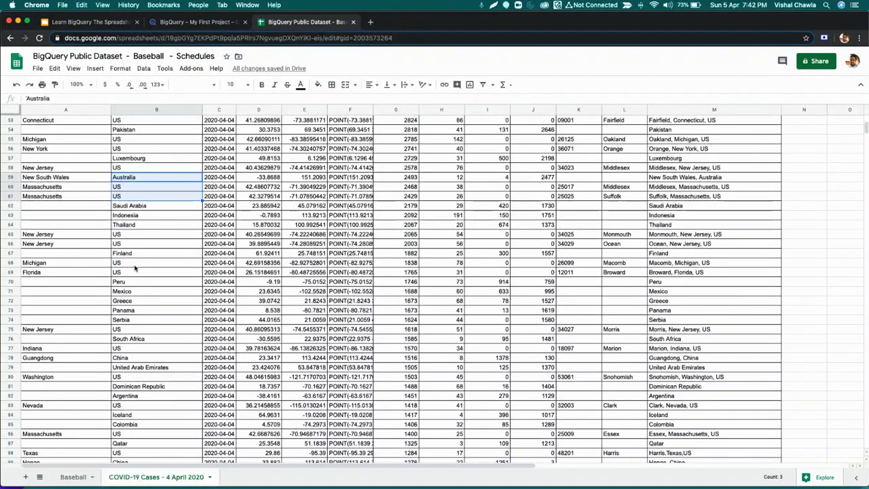
pyautogui.moveTo(136, 264); pyautogui.dragTo(136, 286)
pyautogui.scroll(-10, 136, 289)
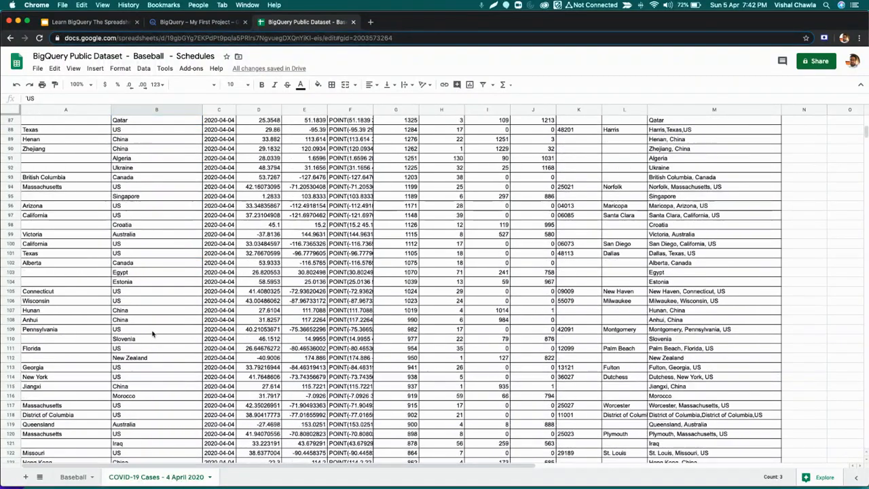
pyautogui.moveTo(127, 243); pyautogui.dragTo(129, 253)
pyautogui.scroll(-4, 143, 390)
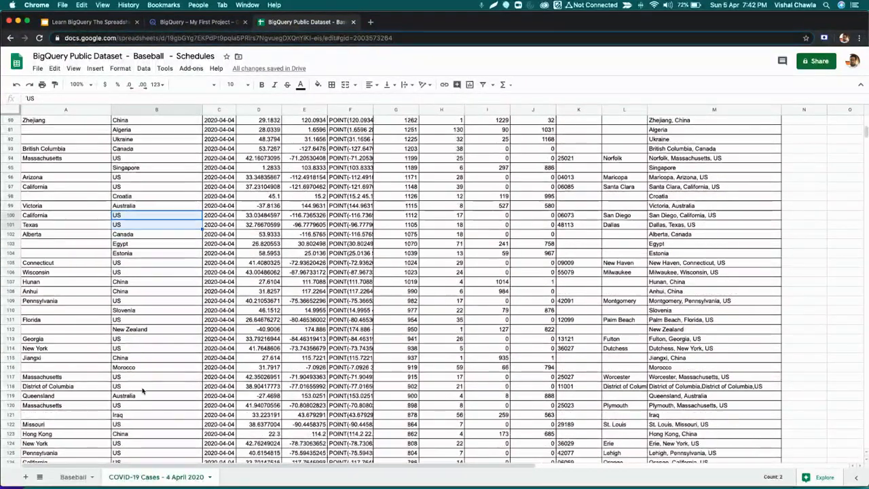
pyautogui.scroll(20, 143, 390)
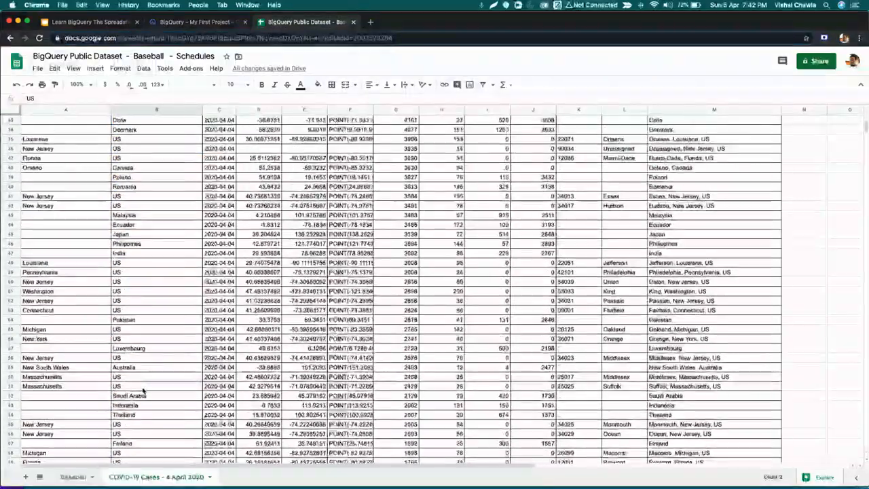
# Switch to BigQuery and comment out both lines of the ORDER BY confirmed DESC clause with --.
pyautogui.click(197, 23)
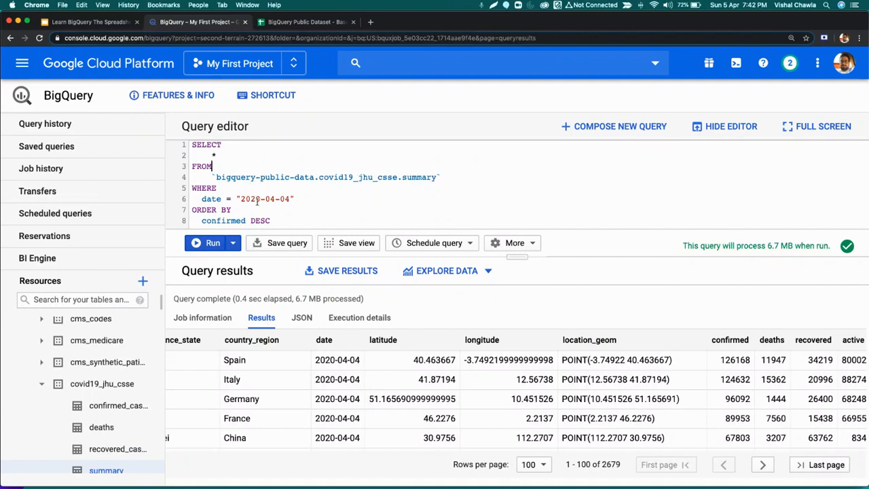
pyautogui.moveTo(279, 223); pyautogui.dragTo(191, 211)
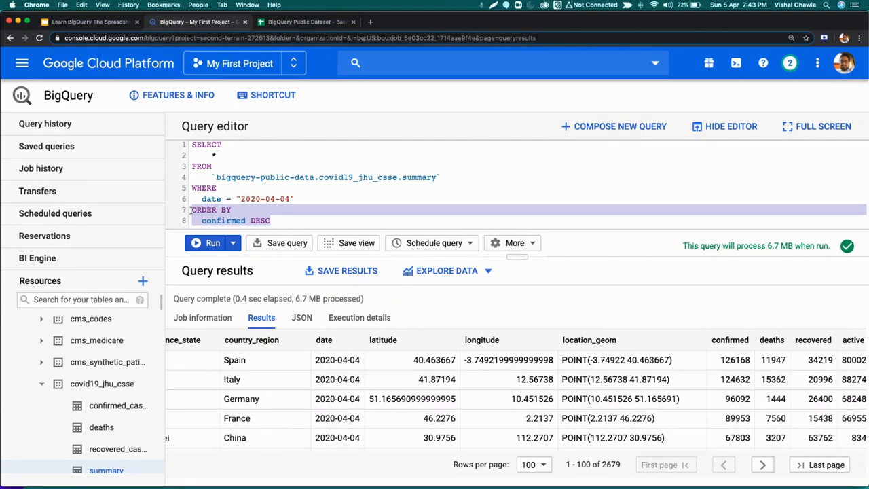
pyautogui.click(191, 210)
pyautogui.write('--')
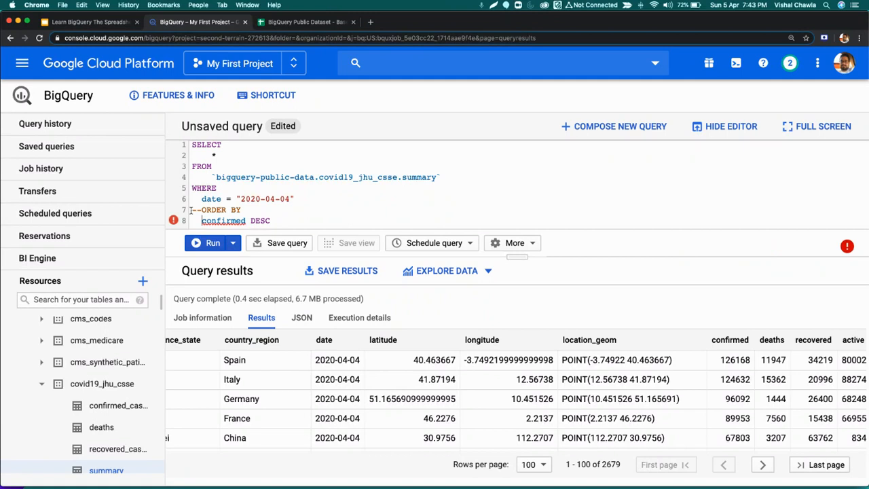
pyautogui.write('--')
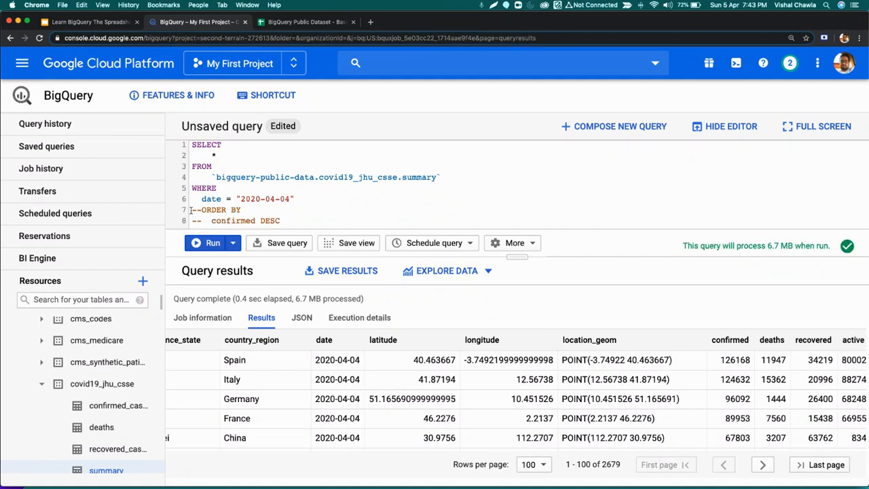
pyautogui.press('Down')
pyautogui.press('super+Left')
pyautogui.hotkey('shift', 'Down')
pyautogui.hotkey('shift', 'Down')
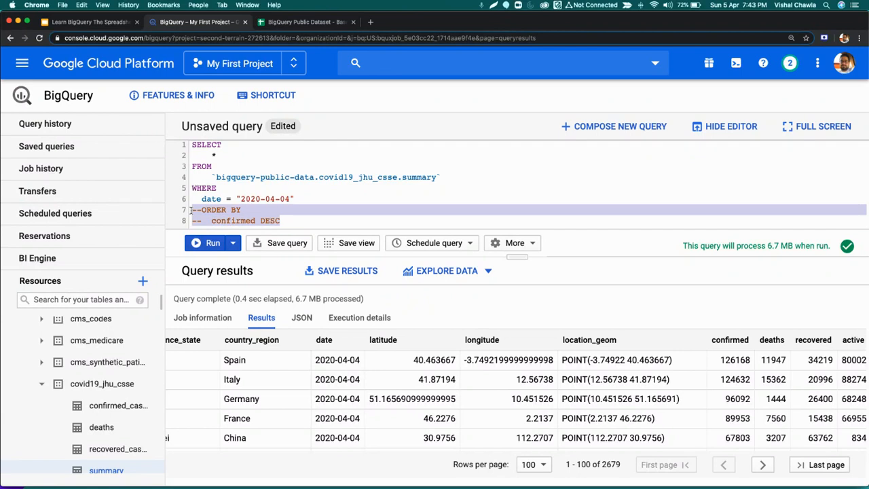
# Replace the * in the SELECT clause with country_region, run the query, and look through the results.
pyautogui.press('Up')
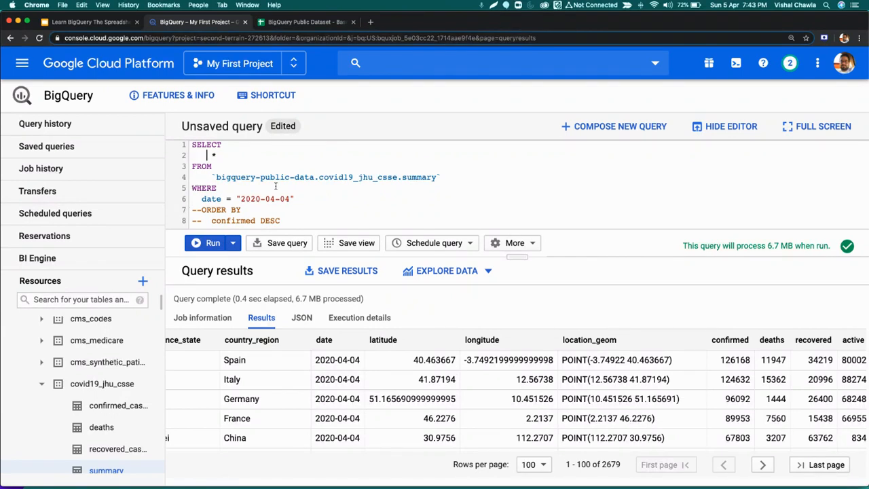
pyautogui.press('BackSpace')
pyautogui.write('country_region')
pyautogui.press('super+Return')
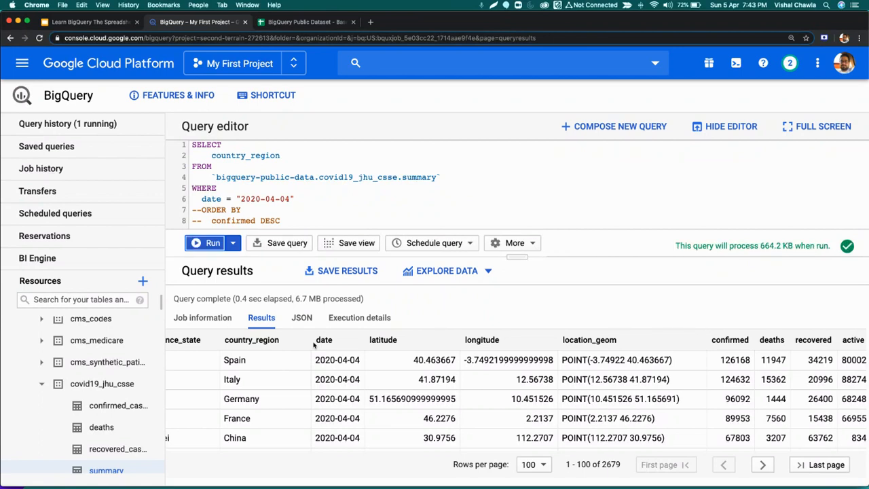
pyautogui.scroll(-6, 286, 386)
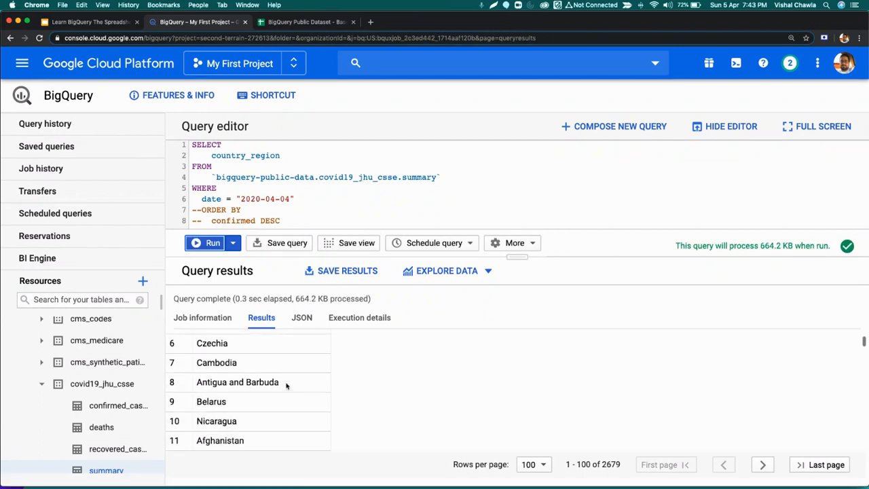
pyautogui.scroll(6, 286, 386)
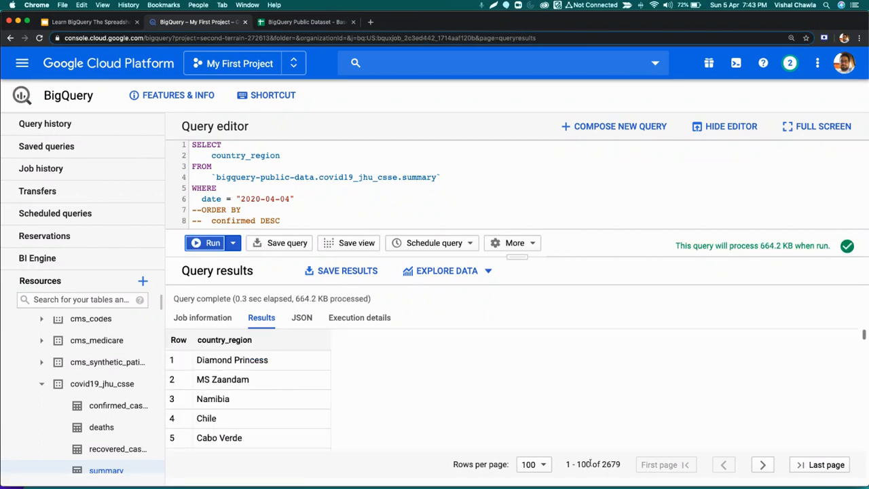
# Add DISTINCT before country_region in the SELECT clause, run the query, and highlight the total number of result rows.
pyautogui.click(211, 155)
pyautogui.write('DISTIN')
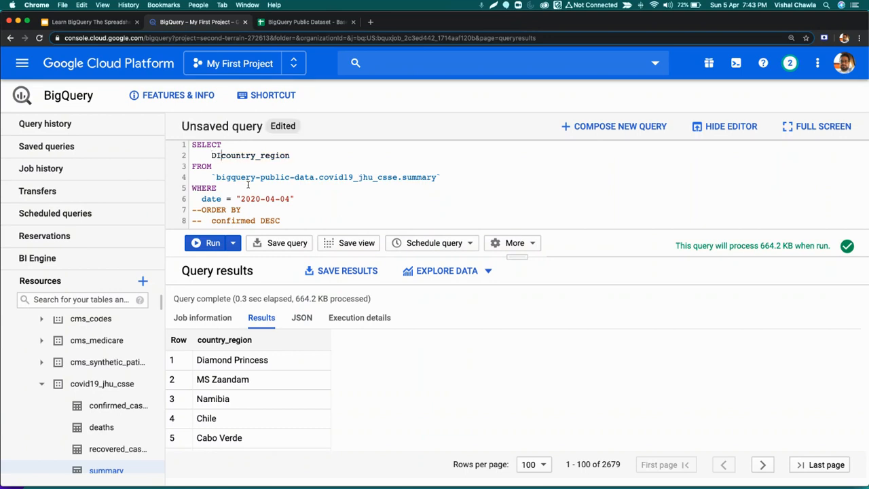
pyautogui.write('CT')
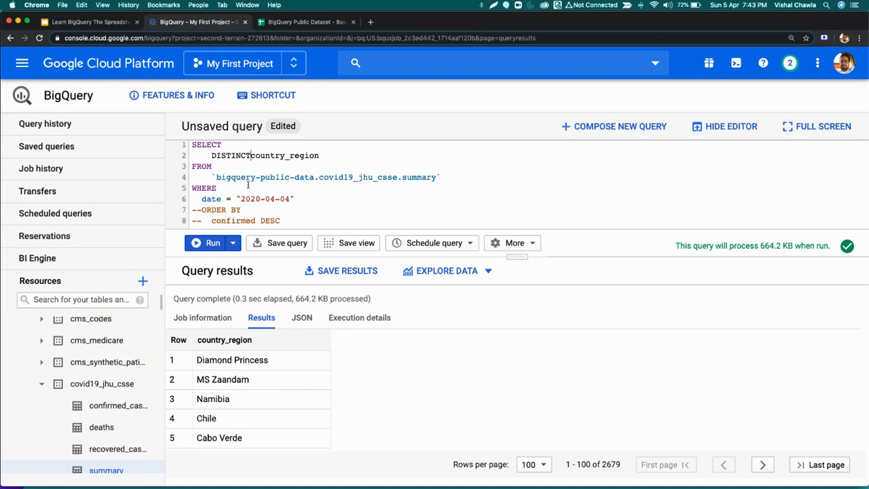
pyautogui.click(205, 244)
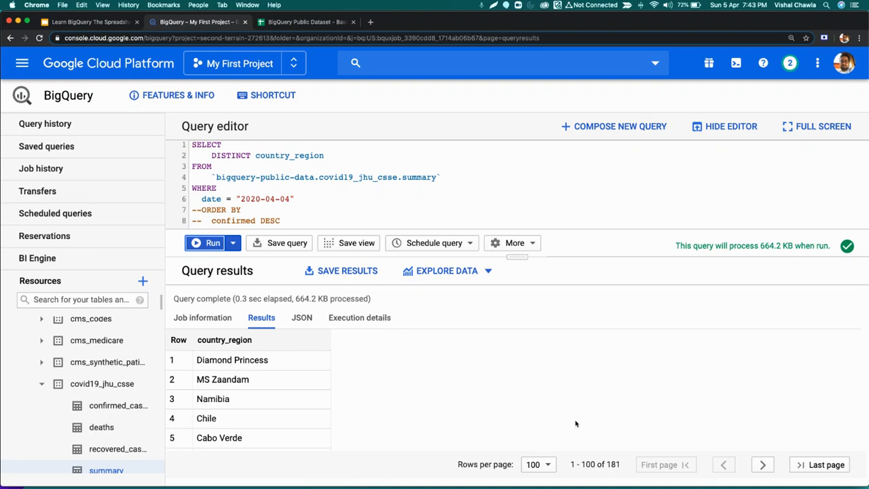
pyautogui.doubleClick(613, 465)
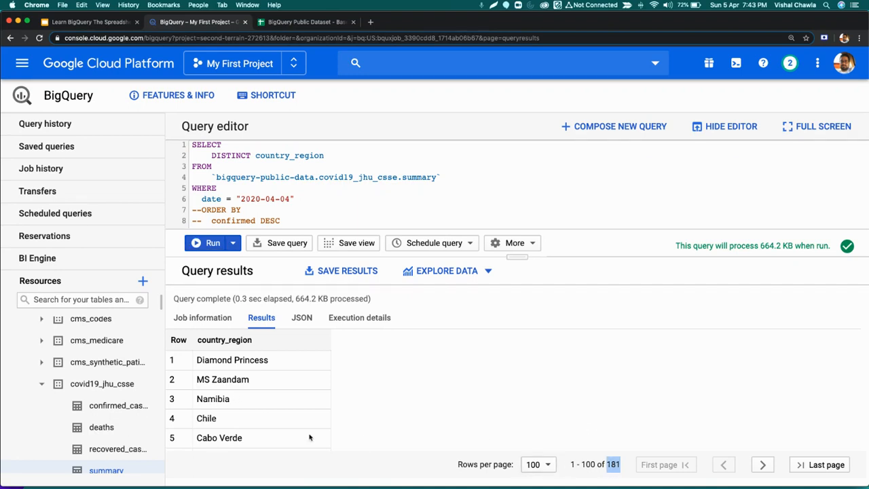
# Switch to Google Sheets and remove duplicates from the country_region column, treating the first row as a header, and highlight the remaining unique row count.
pyautogui.click(306, 21)
pyautogui.click(156, 130)
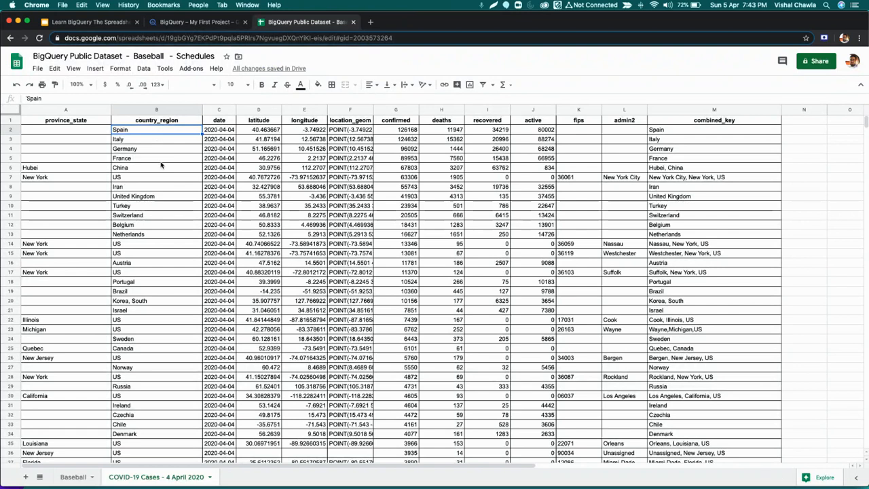
pyautogui.press('Up')
pyautogui.hotkey('ctrl', 'shift', 'Down')
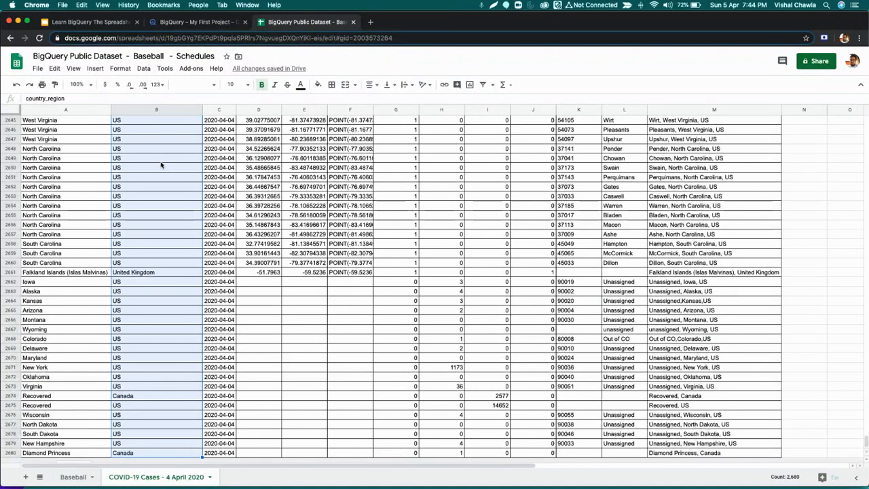
pyautogui.click(140, 69)
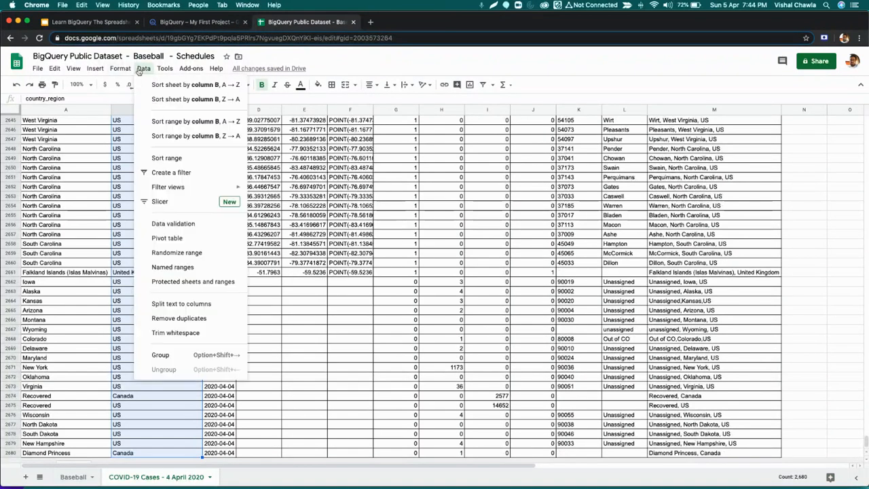
pyautogui.click(203, 319)
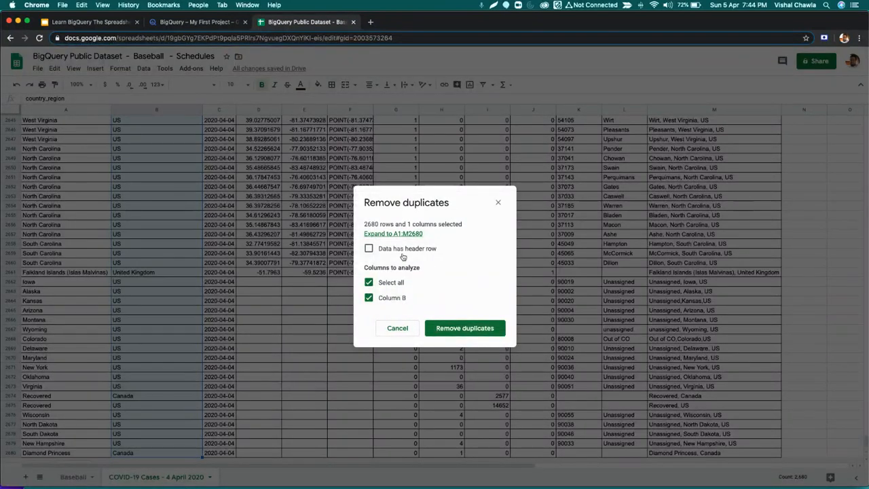
pyautogui.click(403, 251)
pyautogui.click(465, 329)
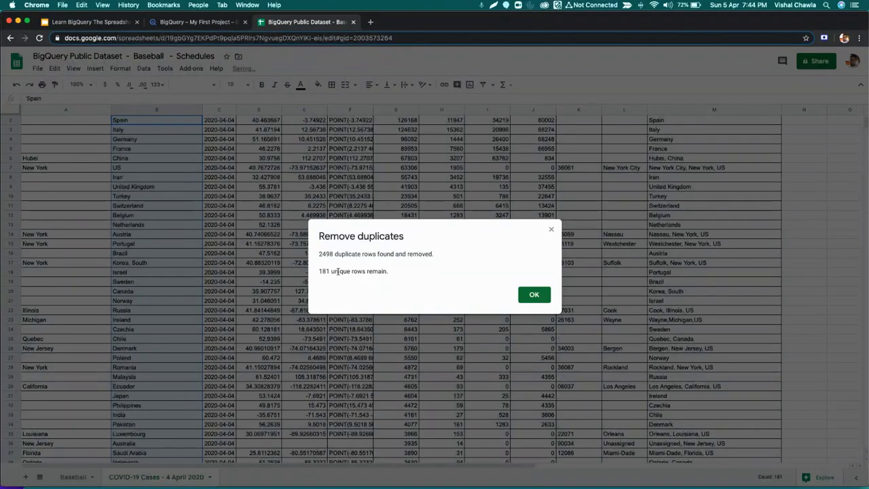
pyautogui.moveTo(320, 271); pyautogui.dragTo(394, 273)
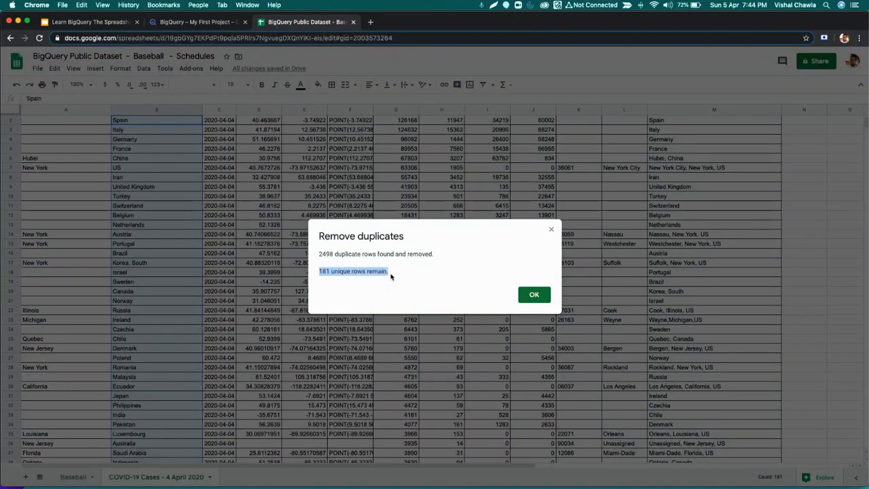
pyautogui.click(535, 295)
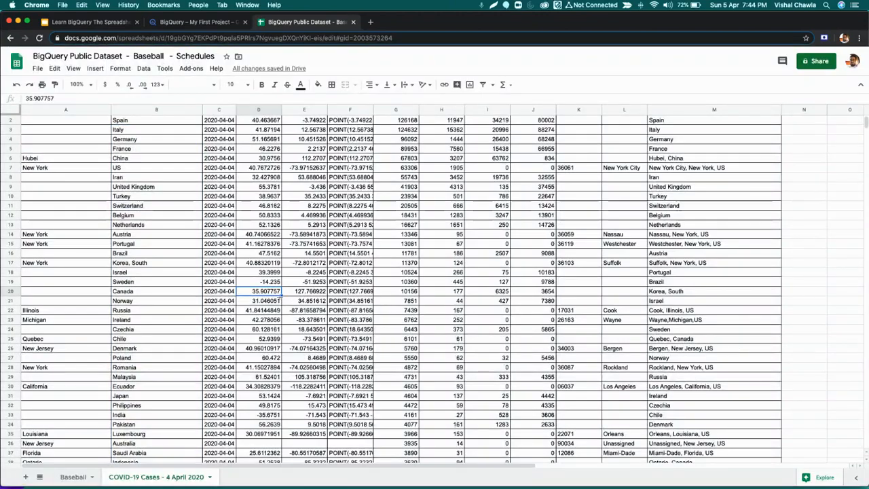
# Undo the duplicate removal in the country_region column.
pyautogui.press('super+z')
pyautogui.press('super+z')
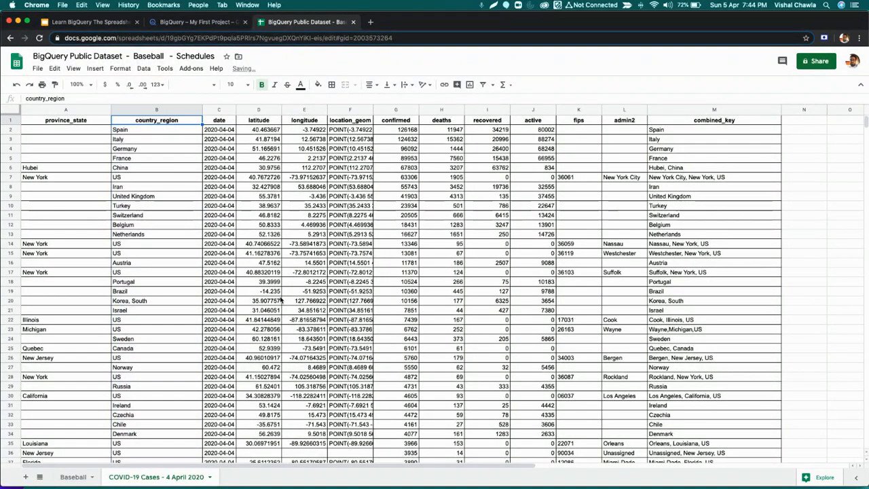
# Compare with the DISTINCT query in BigQuery, check the Count entry on the Aggregate Functions slide, and return to BigQuery.
pyautogui.click(197, 22)
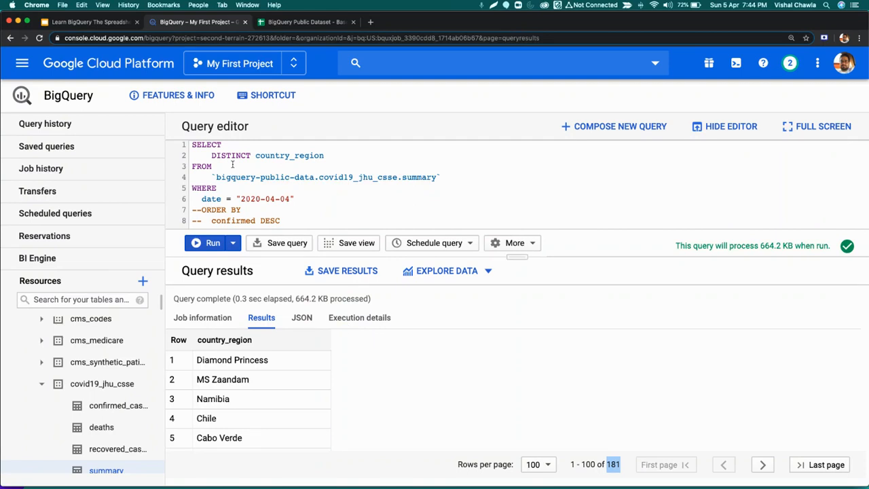
pyautogui.click(113, 22)
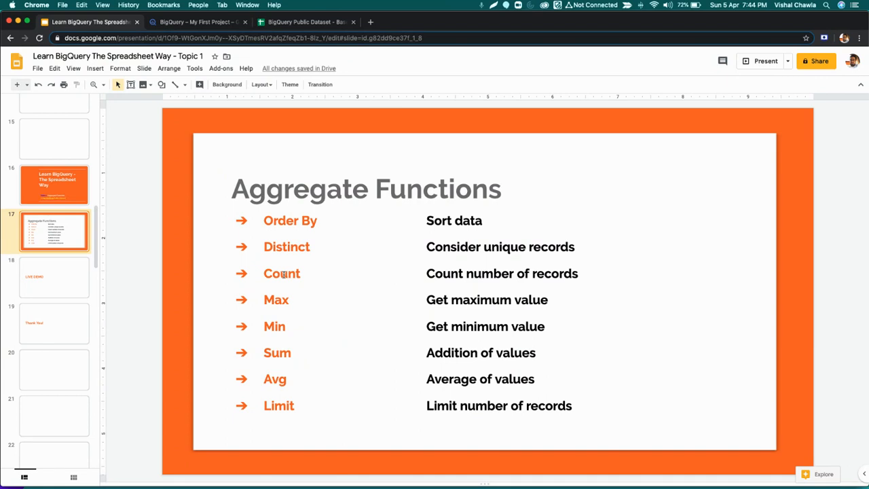
pyautogui.click(218, 25)
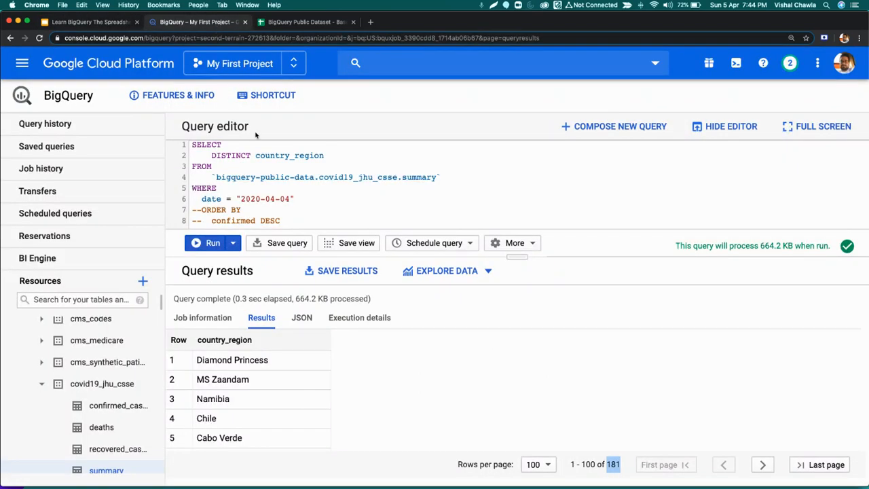
# Replace DISTINCT country_region with COUNT(country_region) in the SELECT clause, run the query and highlight the returned count.
pyautogui.click(256, 155)
pyautogui.hotkey('shift', 'Left')
pyautogui.hotkey('shift', 'Left')
pyautogui.hotkey('shift', 'Left')
pyautogui.hotkey('shift', 'Left')
pyautogui.hotkey('shift', 'Left')
pyautogui.hotkey('shift', 'Left')
pyautogui.hotkey('shift', 'Left')
pyautogui.hotkey('shift', 'Left')
pyautogui.hotkey('shift', 'Left')
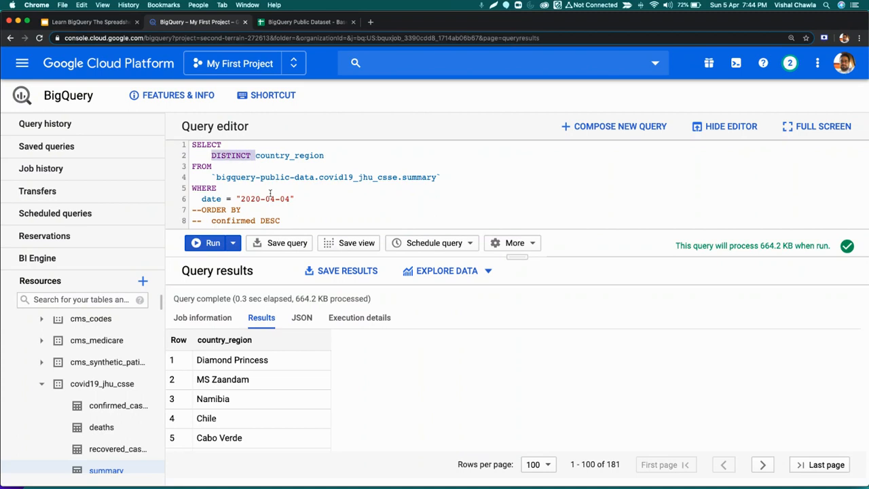
pyautogui.press('BackSpace')
pyautogui.write('COUNT')
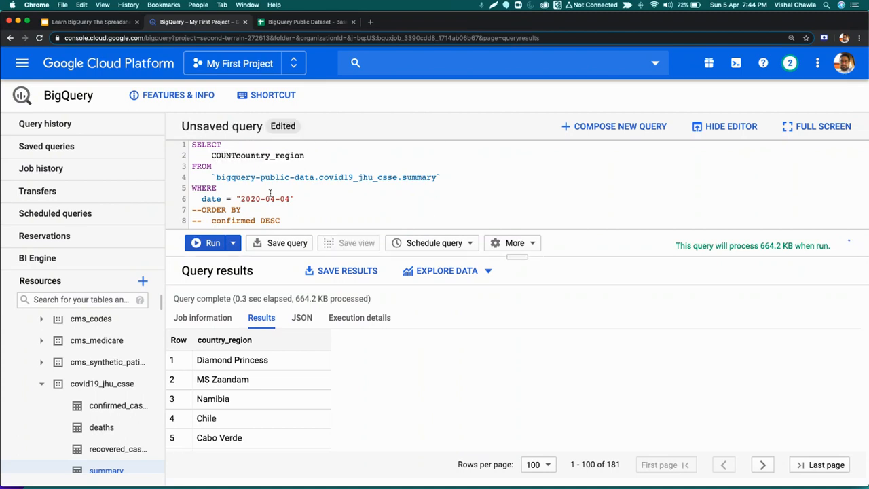
pyautogui.write('(')
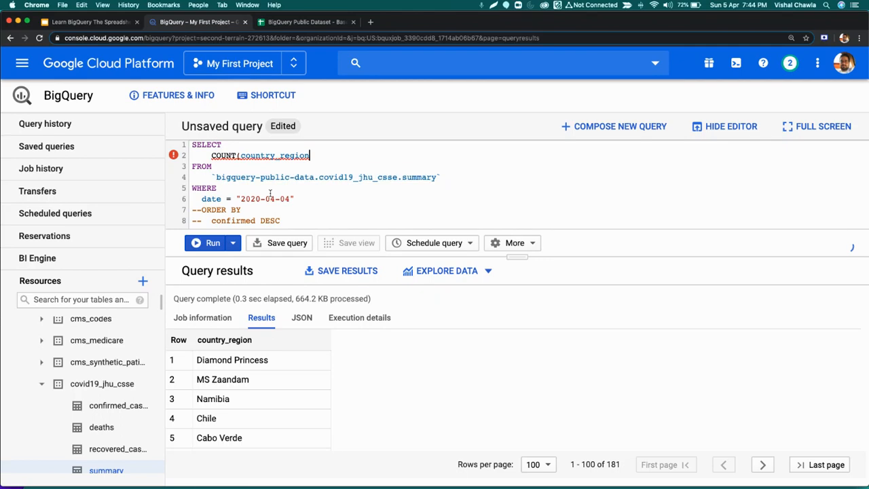
pyautogui.write(')')
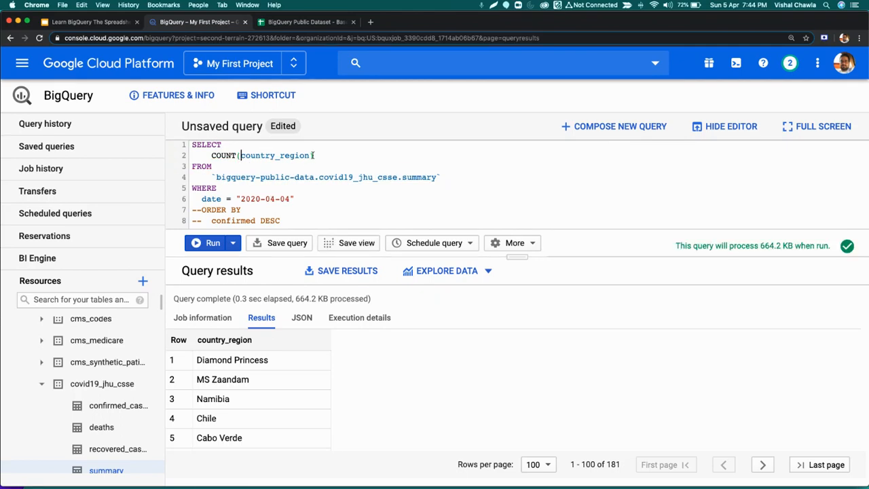
pyautogui.click(212, 246)
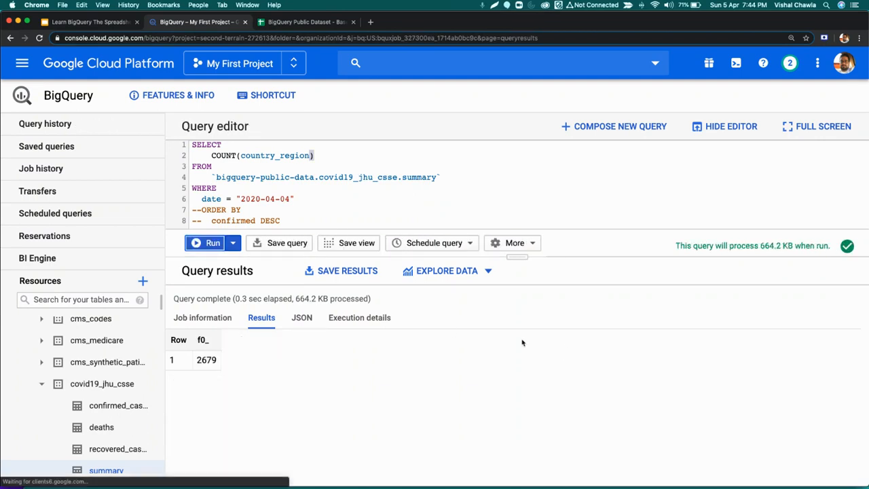
pyautogui.doubleClick(206, 360)
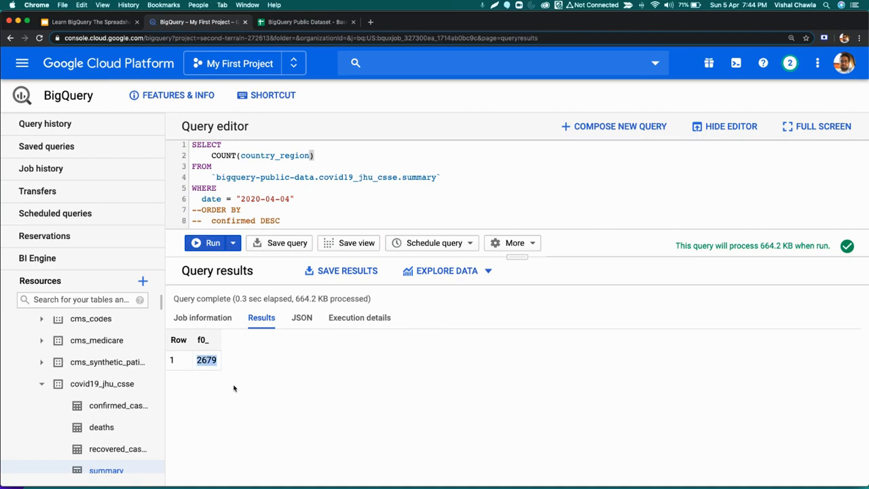
# Change the aggregate to COUNT(DISTINCT country_region), run the query and highlight the returned value.
pyautogui.click(239, 155)
pyautogui.write('D')
pyautogui.press('BackSpace')
pyautogui.press('BackSpace')
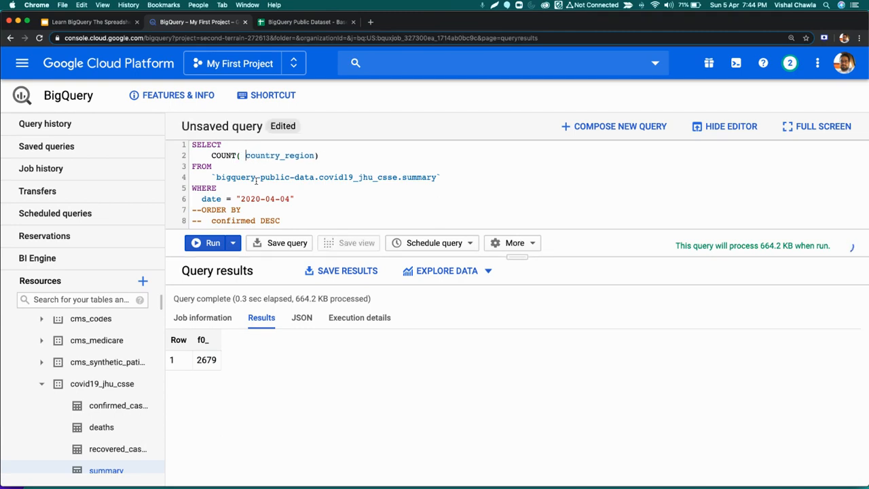
pyautogui.write('DISTINCT')
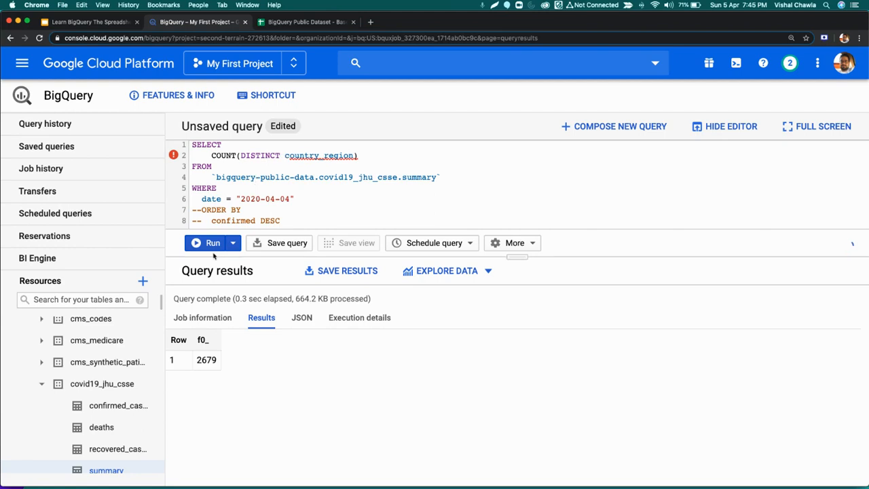
pyautogui.click(211, 244)
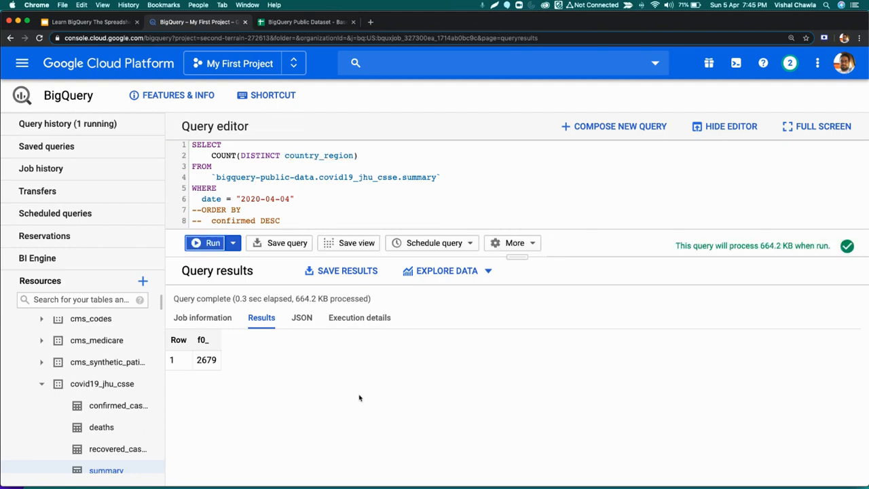
pyautogui.doubleClick(204, 361)
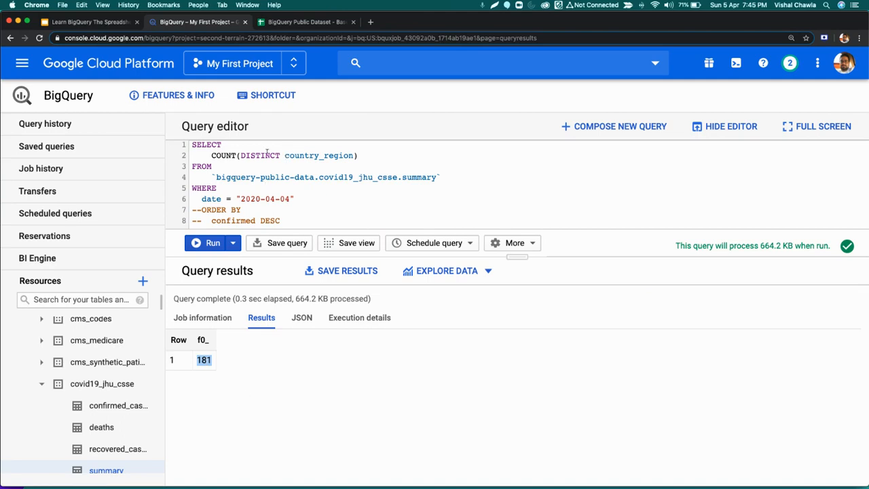
# Check the Aggregate Functions slide, switch to Google Sheets and create a pivot table on a new sheet from all the 4 April 2020 COVID-19 data.
pyautogui.click(90, 22)
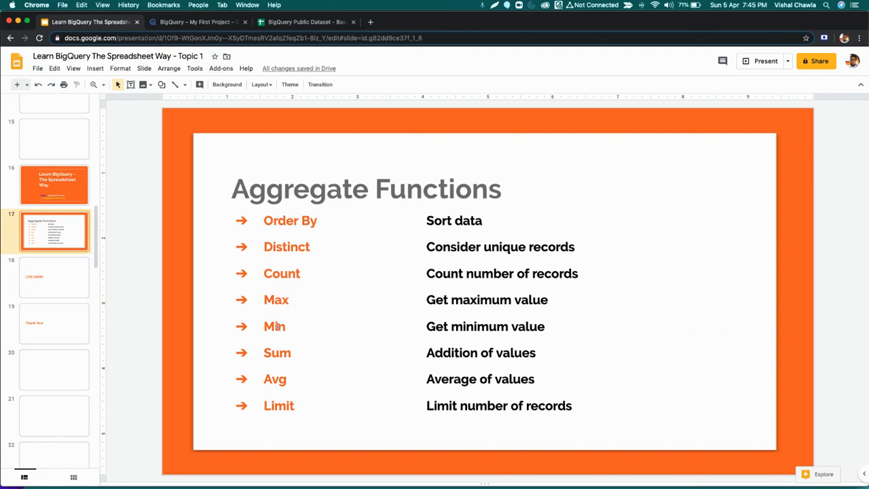
pyautogui.click(279, 24)
pyautogui.click(198, 206)
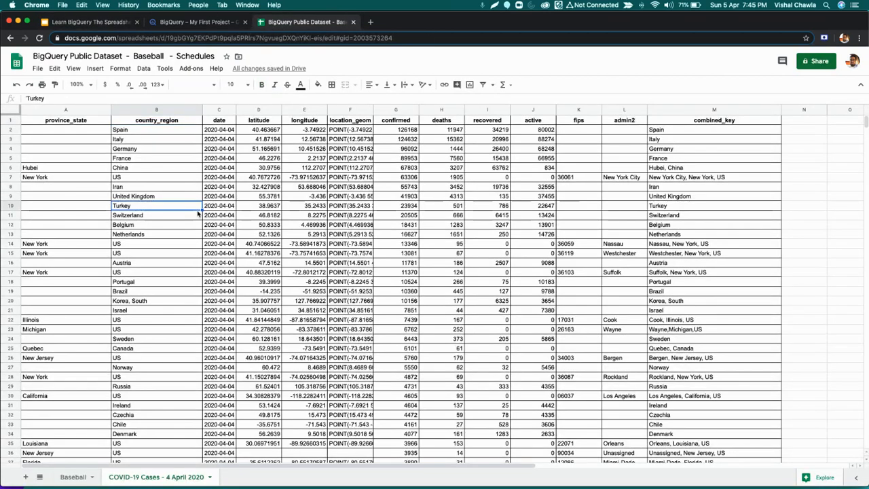
pyautogui.press('super+a')
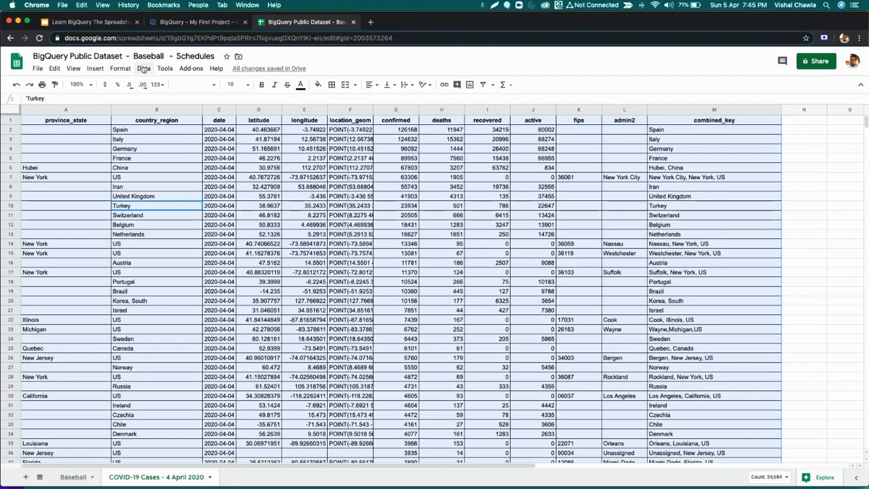
pyautogui.click(163, 69)
pyautogui.moveTo(146, 70)
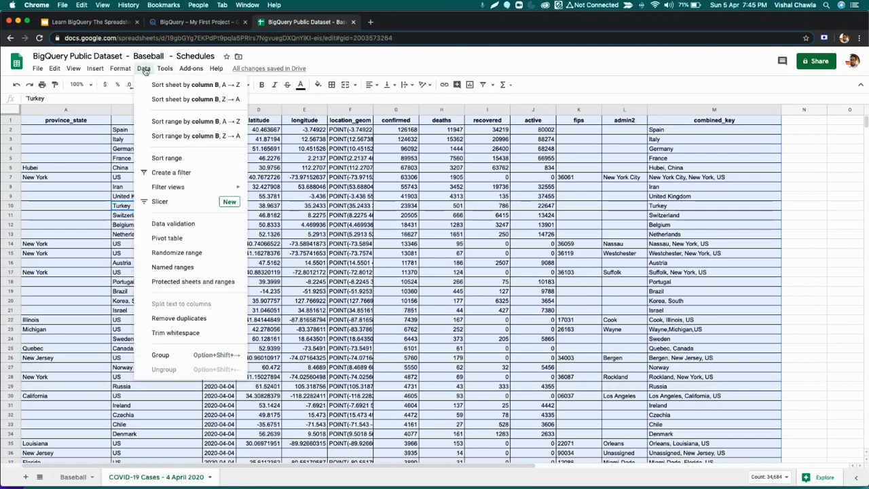
pyautogui.click(178, 237)
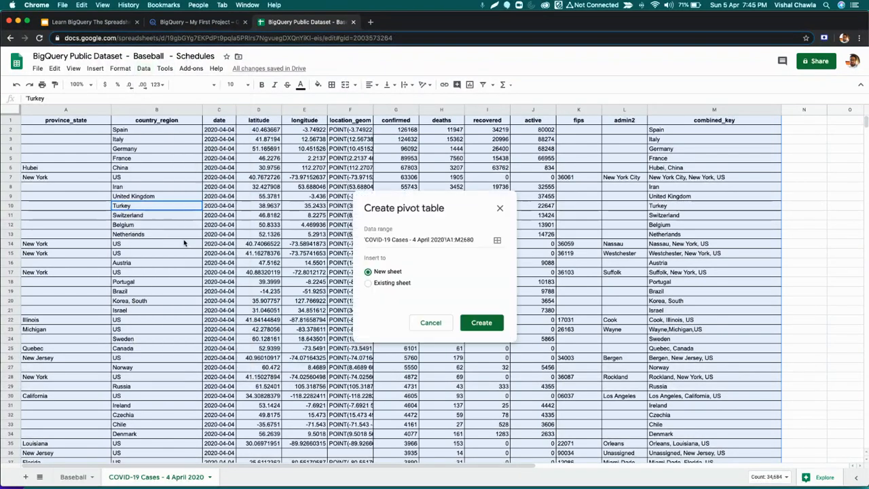
pyautogui.click(479, 321)
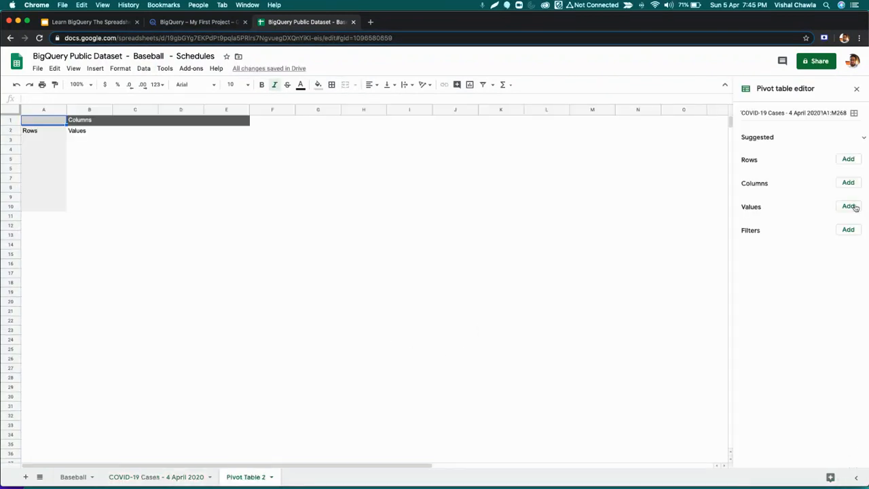
# Add deaths to the pivot table's values and summarize it by MAX.
pyautogui.click(851, 206)
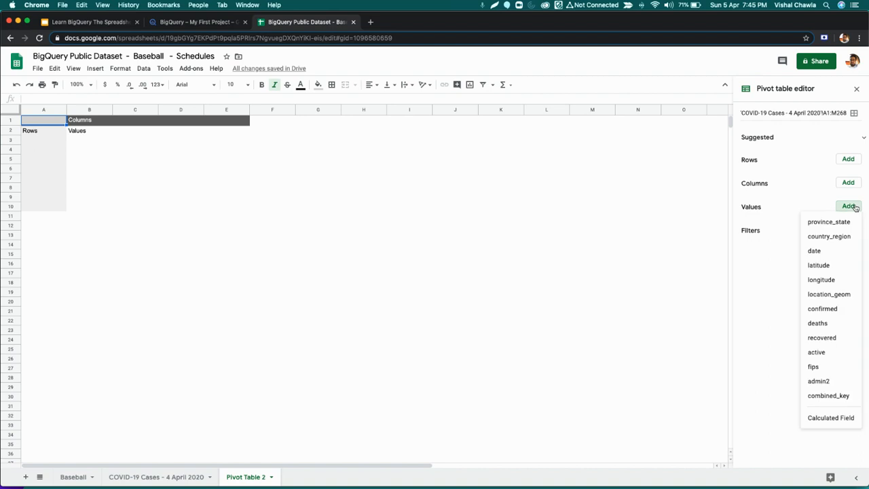
pyautogui.click(819, 323)
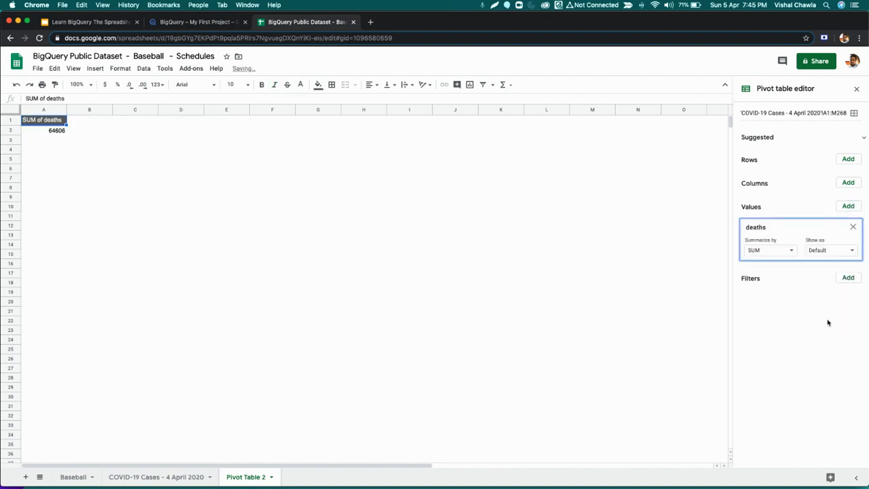
pyautogui.click(782, 254)
pyautogui.click(770, 339)
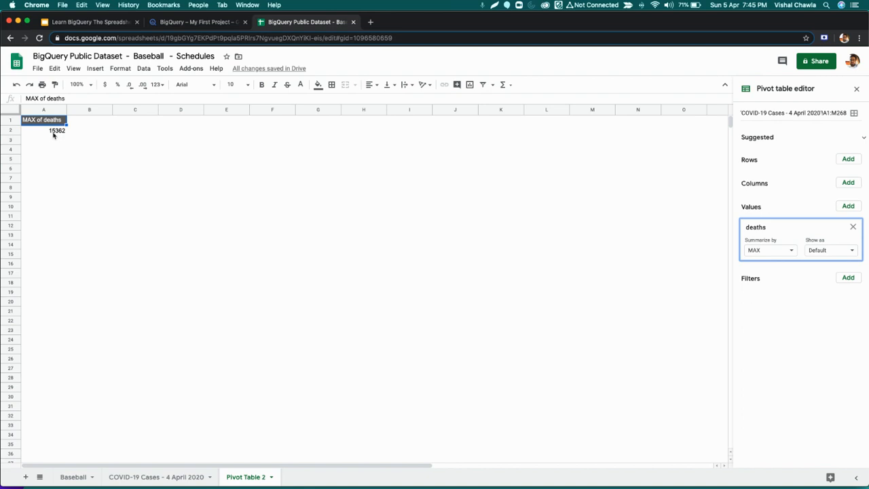
# Switch to BigQuery, remove DISTINCT from the SELECT expression and replace the COUNT function with MAX.
pyautogui.click(197, 23)
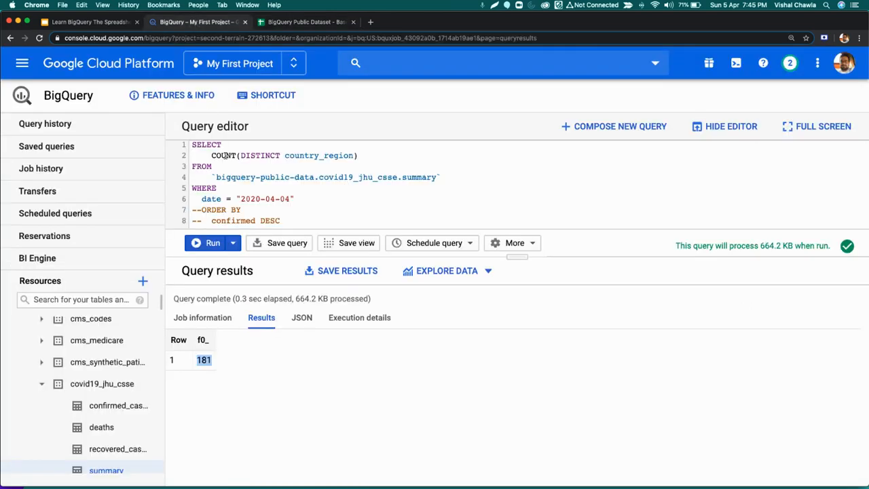
pyautogui.doubleClick(277, 154)
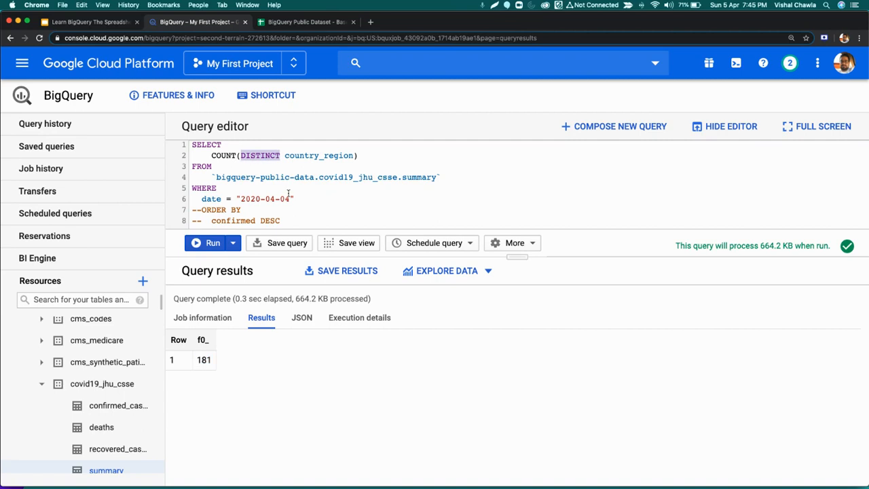
pyautogui.press('BackSpace')
pyautogui.press('Left')
pyautogui.press('Left')
pyautogui.press('Left')
pyautogui.hotkey('shift', 'Left')
pyautogui.hotkey('shift', 'Left')
pyautogui.hotkey('shift', 'Left')
pyautogui.press('BackSpace')
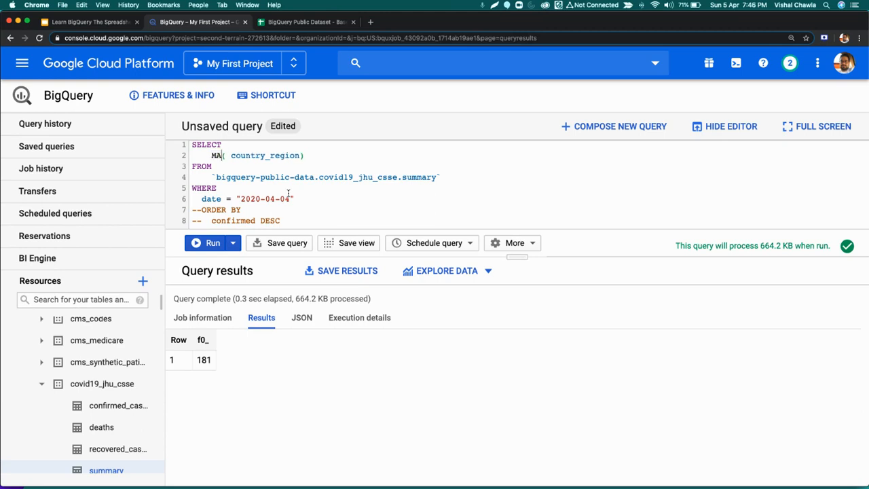
pyautogui.write('MAX')
# Replace country_region with deaths so the SELECT expression reads MAX(deaths), and run the query.
pyautogui.hotkey('shift', 'Right')
pyautogui.hotkey('shift', 'Right')
pyautogui.hotkey('shift', 'Right')
pyautogui.hotkey('shift', 'Right')
pyautogui.hotkey('shift', 'Right')
pyautogui.hotkey('shift', 'Right')
pyautogui.hotkey('shift', 'Right')
pyautogui.hotkey('shift', 'Right')
pyautogui.hotkey('shift', 'Right')
pyautogui.hotkey('shift', 'Right')
pyautogui.hotkey('shift', 'Right')
pyautogui.hotkey('shift', 'Right')
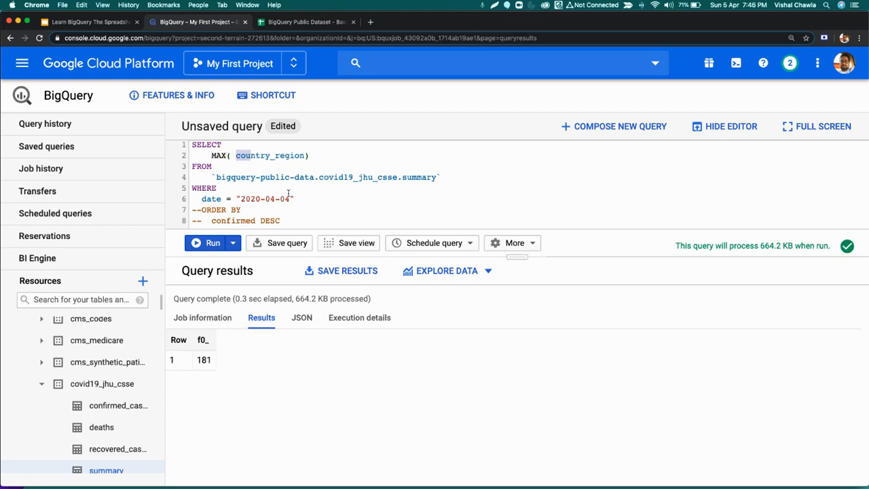
pyautogui.hotkey('shift', 'Right')
pyautogui.hotkey('shift', 'Right')
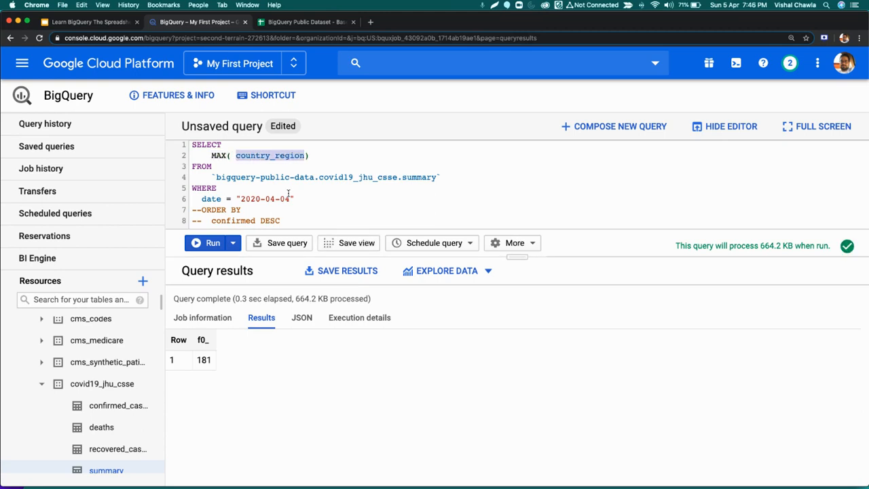
pyautogui.write('deaths')
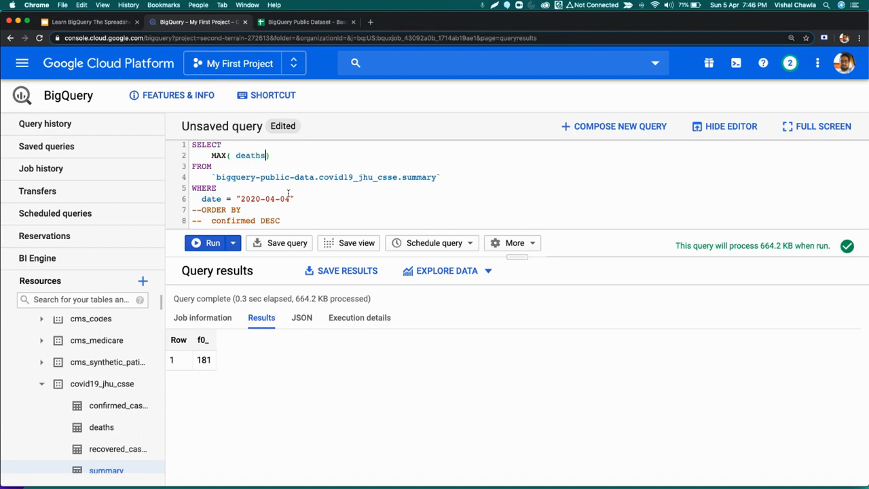
pyautogui.press('Left')
pyautogui.press('Left')
pyautogui.press('Left')
pyautogui.press('Left')
pyautogui.press('Left')
pyautogui.press('Left')
pyautogui.press('BackSpace')
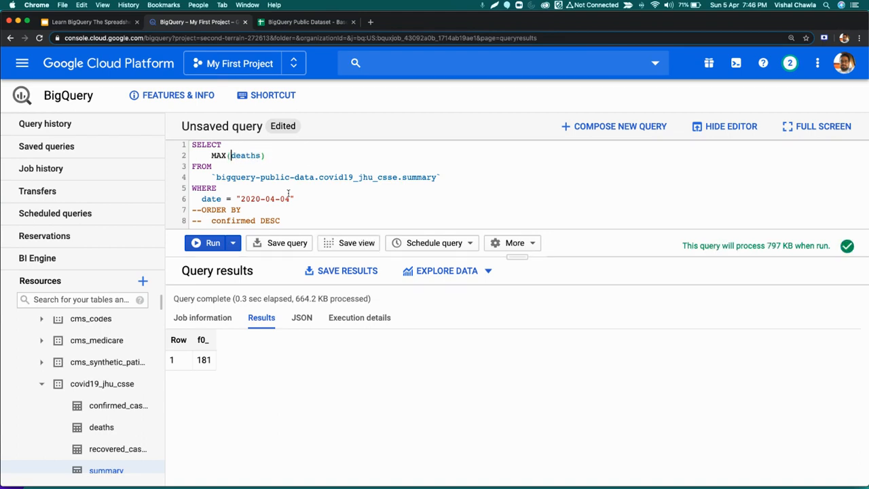
pyautogui.click(212, 243)
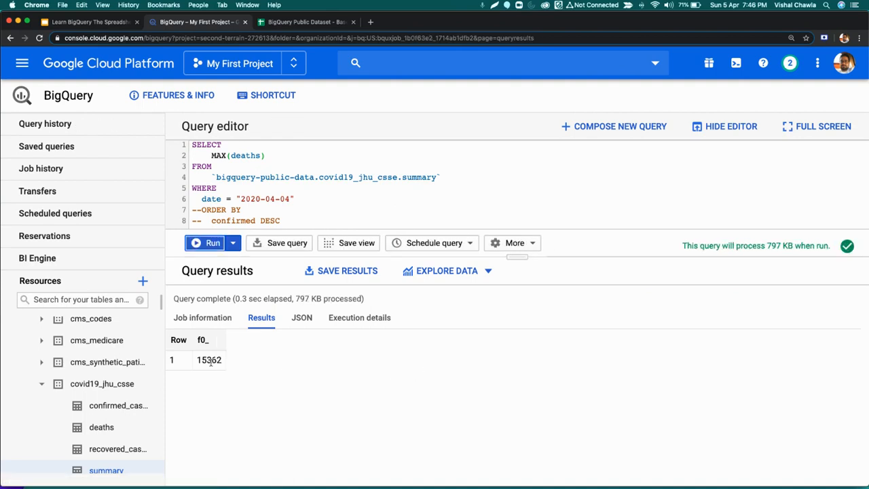
# Compare the MAX(deaths) query result in BigQuery with the MAX of deaths in the Google Sheets pivot table, ending in Google Sheets.
pyautogui.click(286, 24)
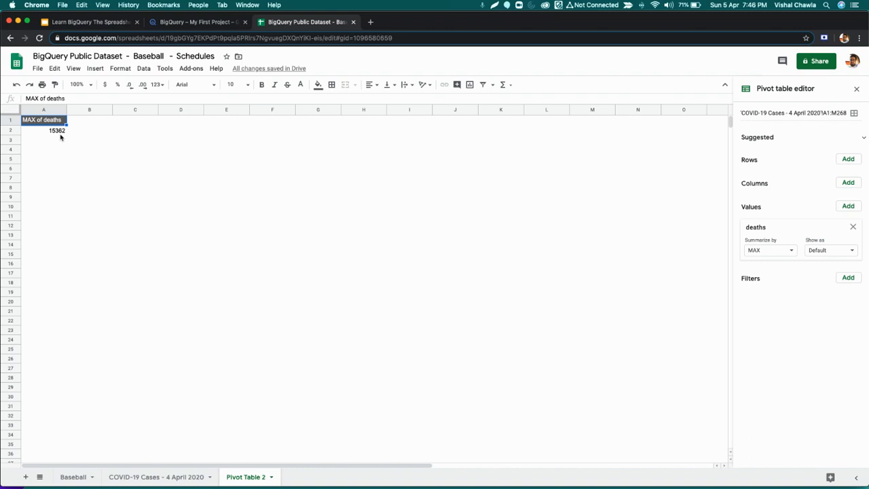
pyautogui.click(171, 25)
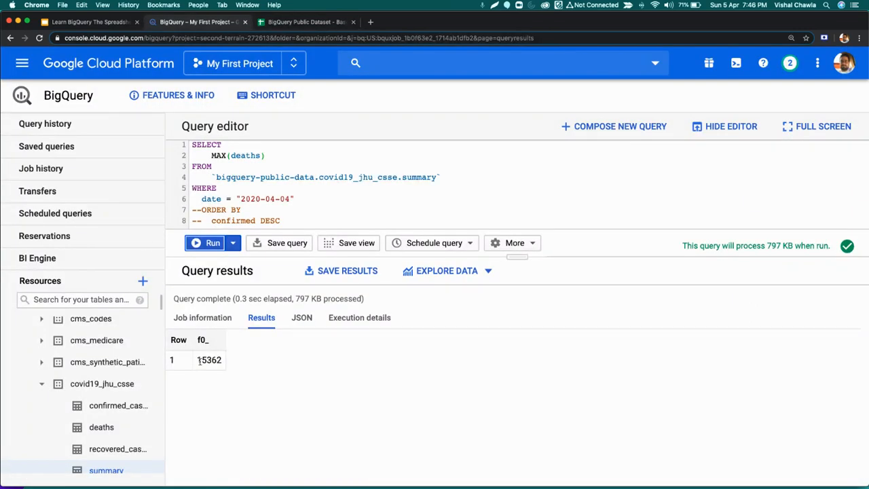
pyautogui.click(292, 22)
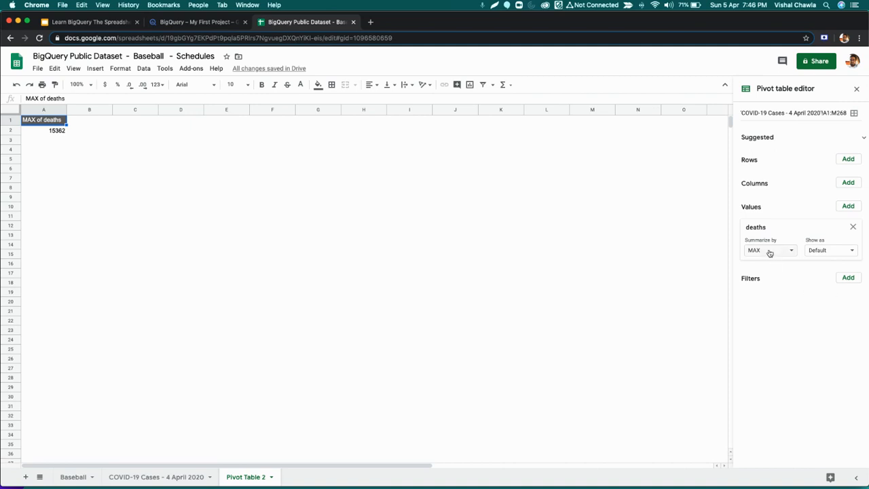
# Add country_region to the pivot table's rows and review the maximum deaths per country down to the Grand Total row.
pyautogui.click(848, 160)
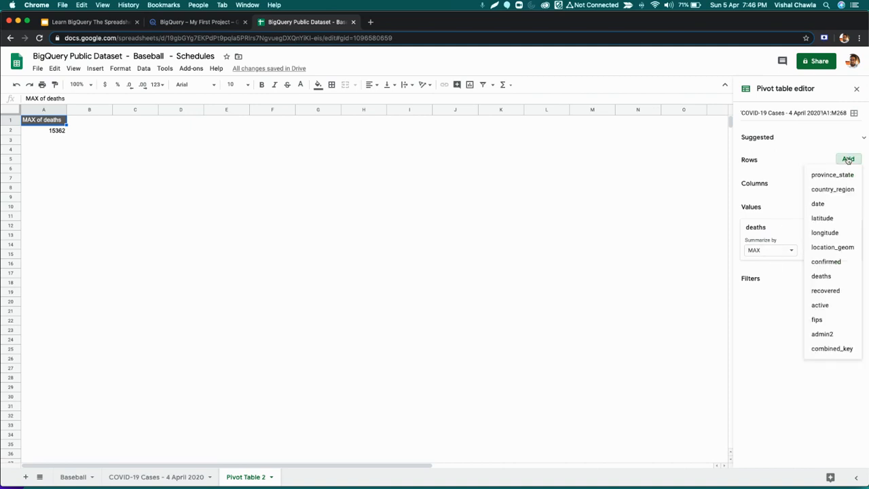
pyautogui.click(843, 194)
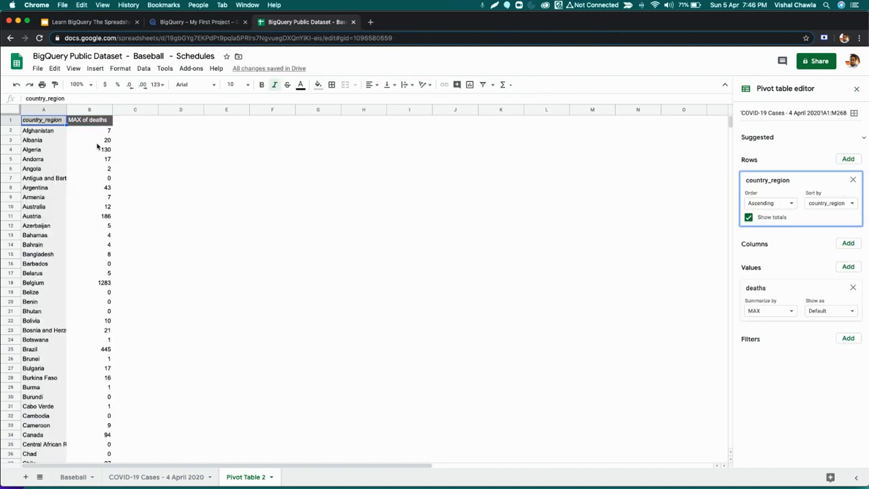
pyautogui.scroll(-5, 97, 146)
pyautogui.scroll(-20, 76, 235)
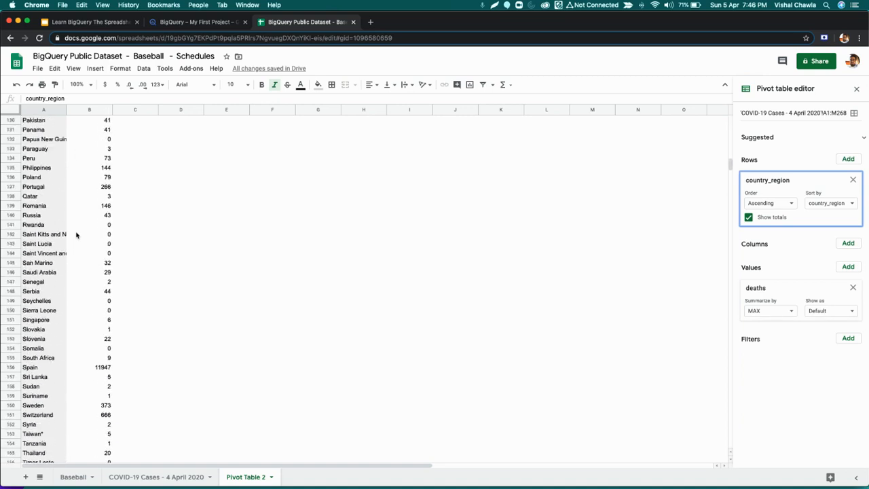
pyautogui.scroll(-6, 76, 235)
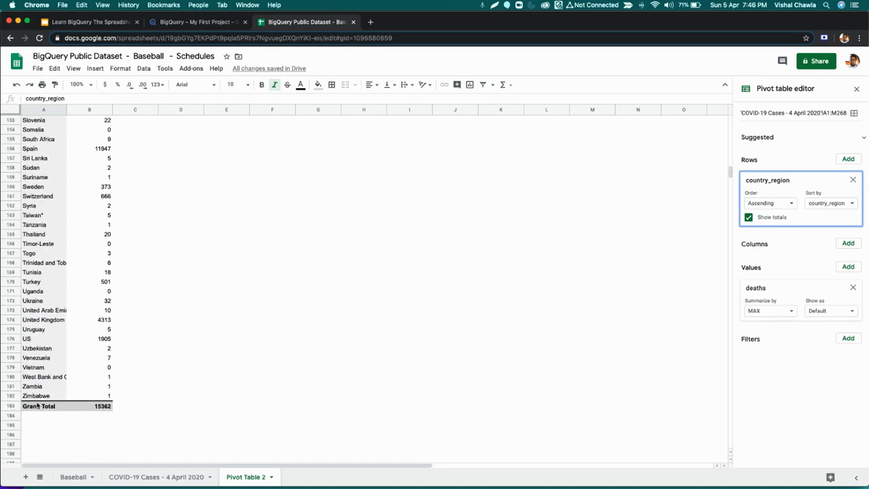
pyautogui.scroll(6, 44, 370)
pyautogui.scroll(-7, 40, 364)
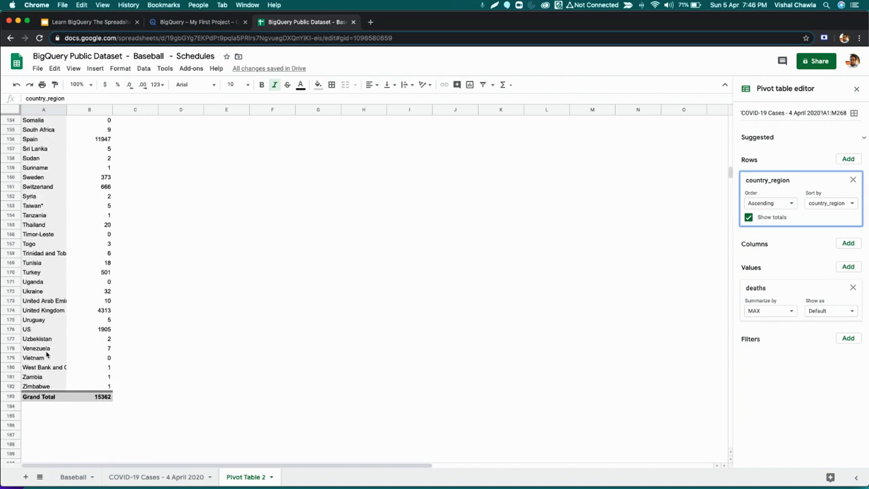
# Switch to BigQuery and add country_region as the first column in the SELECT list, above MAX(deaths).
pyautogui.scroll(20, 45, 340)
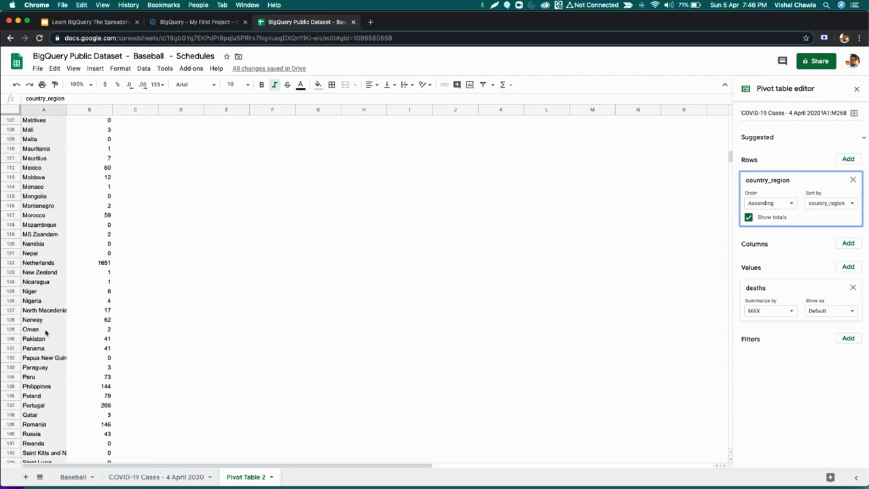
pyautogui.scroll(12, 45, 332)
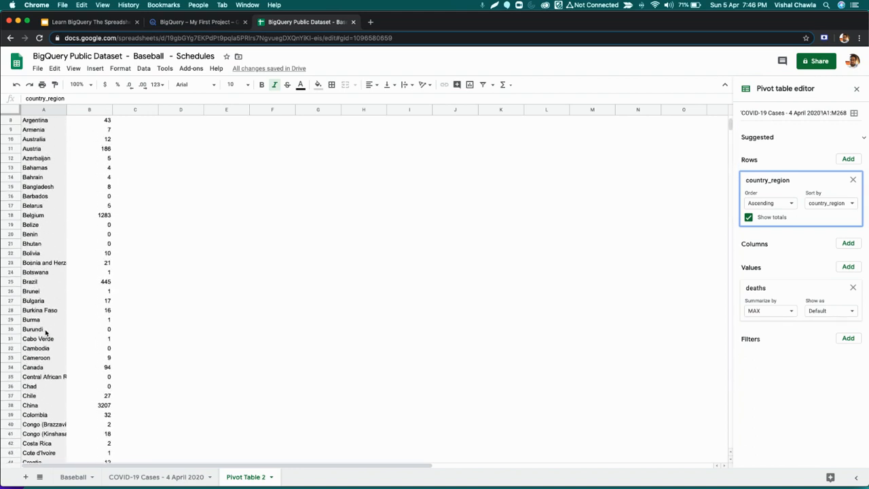
pyautogui.click(197, 22)
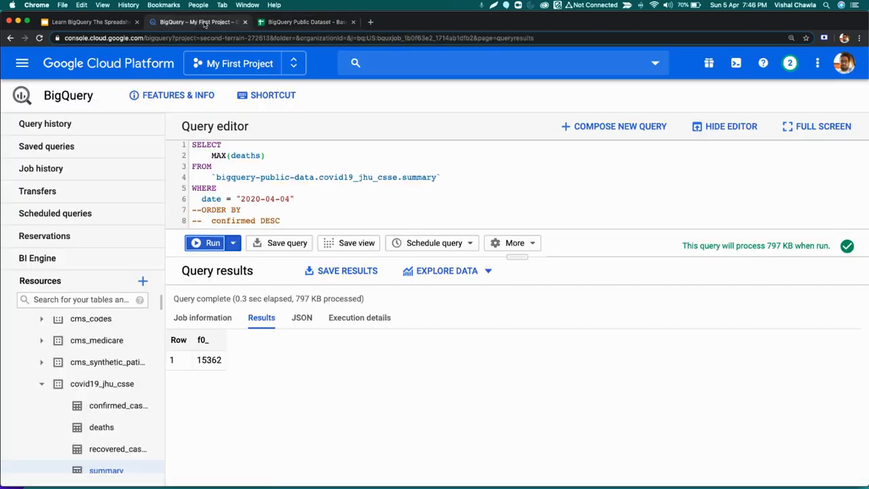
pyautogui.click(238, 144)
pyautogui.press('Return')
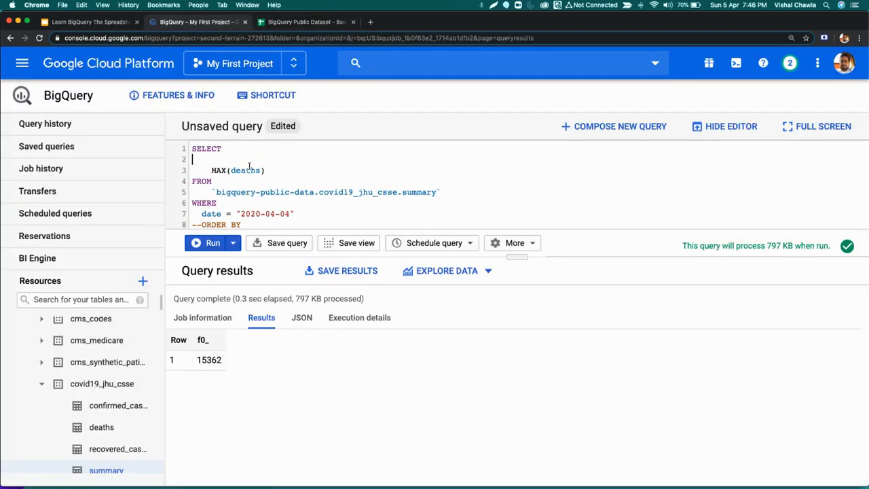
pyautogui.press('Tab')
pyautogui.write('country_region,')
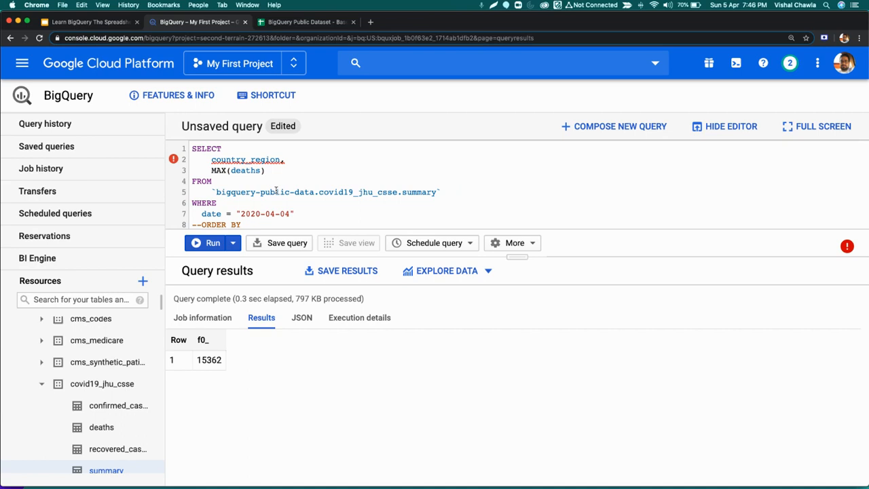
# Add a GROUP BY clause on a new line between the date filter and the commented-out ORDER BY.
pyautogui.scroll(-1, 288, 182)
pyautogui.scroll(1, 288, 182)
pyautogui.click(309, 216)
pyautogui.press('Return')
pyautogui.press('BackSpace')
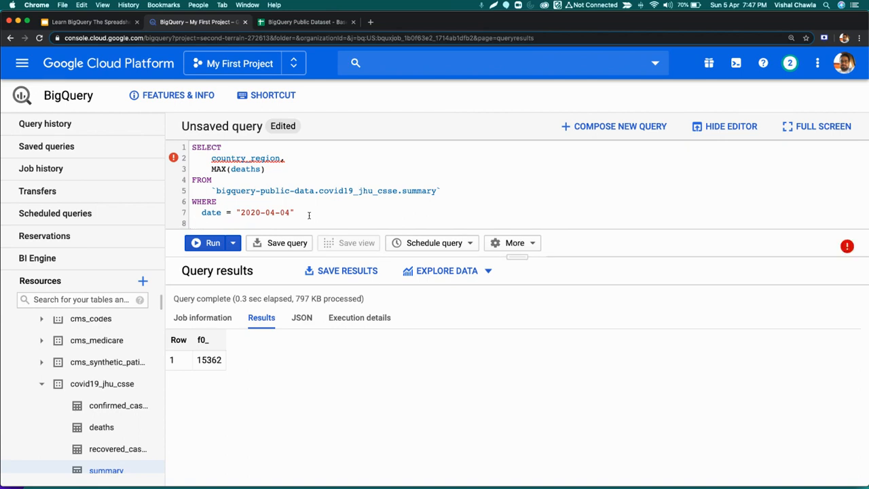
pyautogui.moveTo(519, 257); pyautogui.dragTo(519, 286)
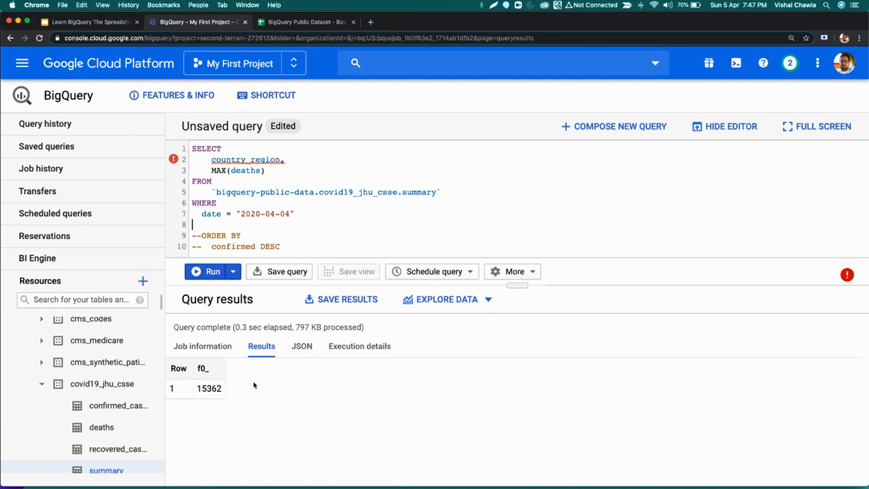
pyautogui.write('GROUP BY')
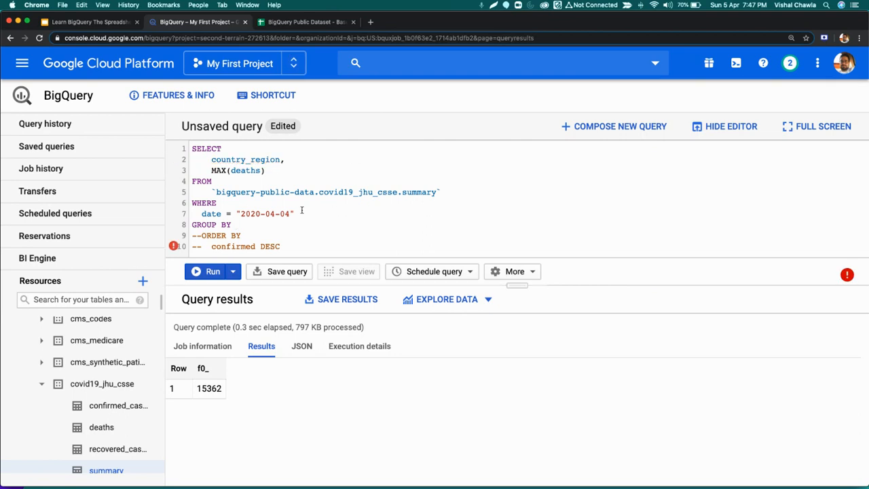
# Check the grouping in the Google Sheets pivot table, return to BigQuery, complete the clause as GROUP BY 1 and run the query.
pyautogui.click(284, 23)
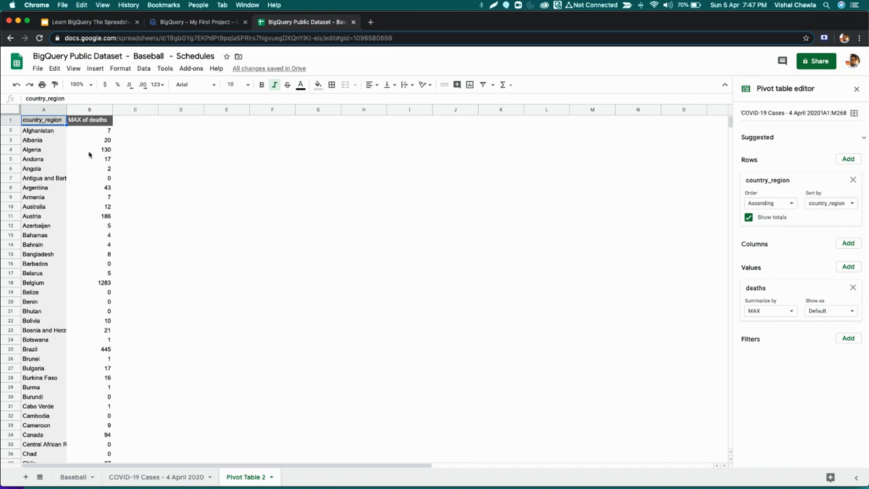
pyautogui.click(188, 22)
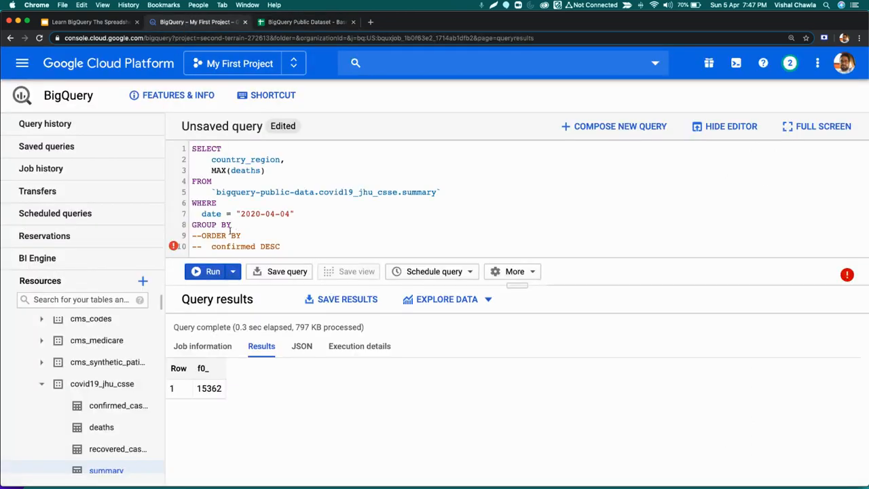
pyautogui.moveTo(236, 224); pyautogui.dragTo(193, 224)
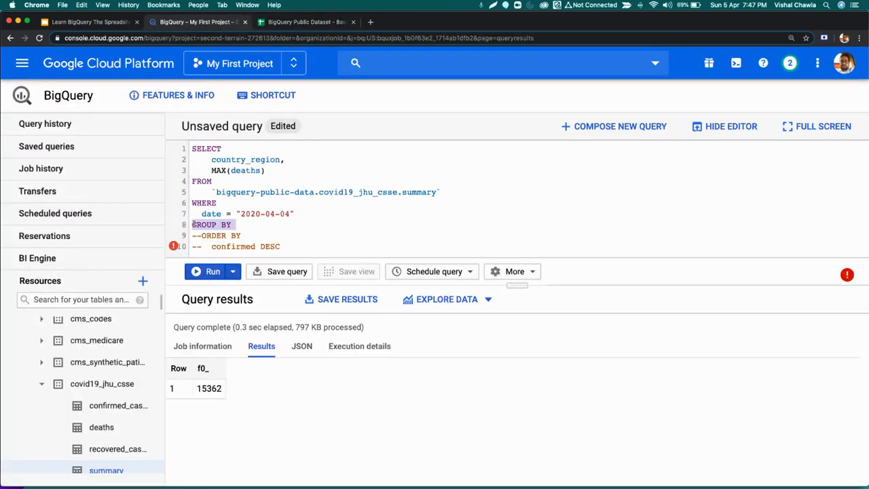
pyautogui.click(246, 224)
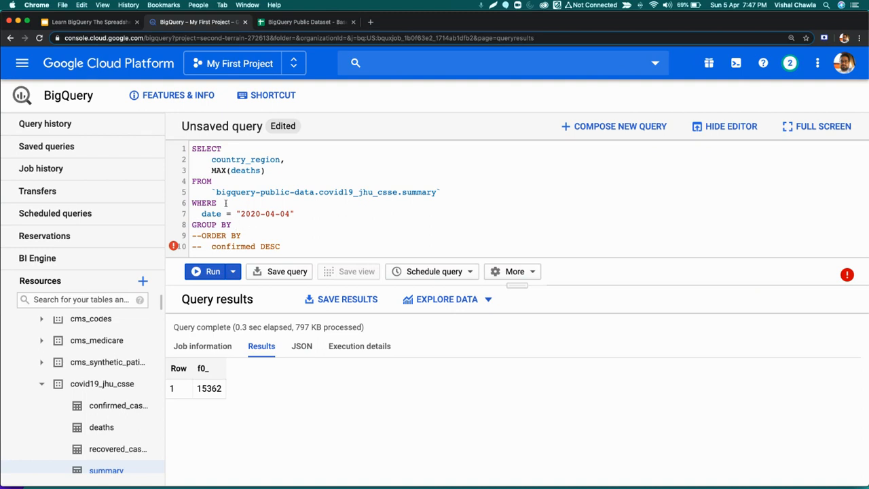
pyautogui.moveTo(210, 159); pyautogui.dragTo(286, 160)
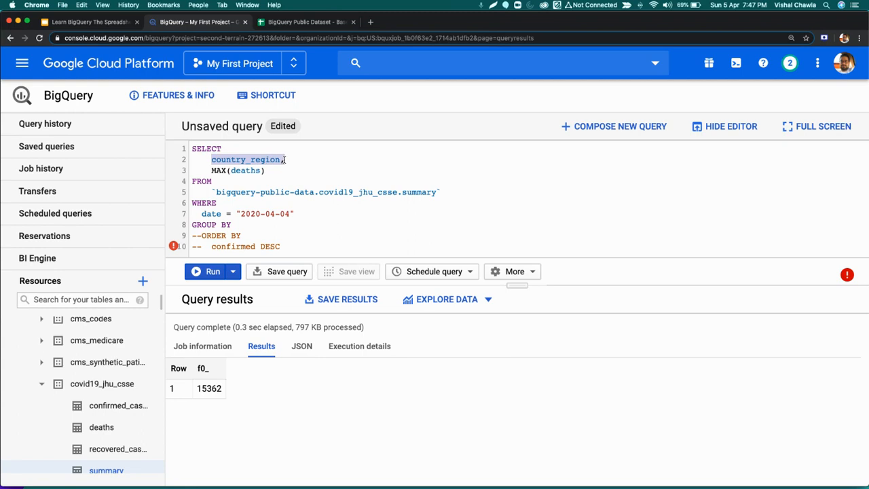
pyautogui.click(243, 224)
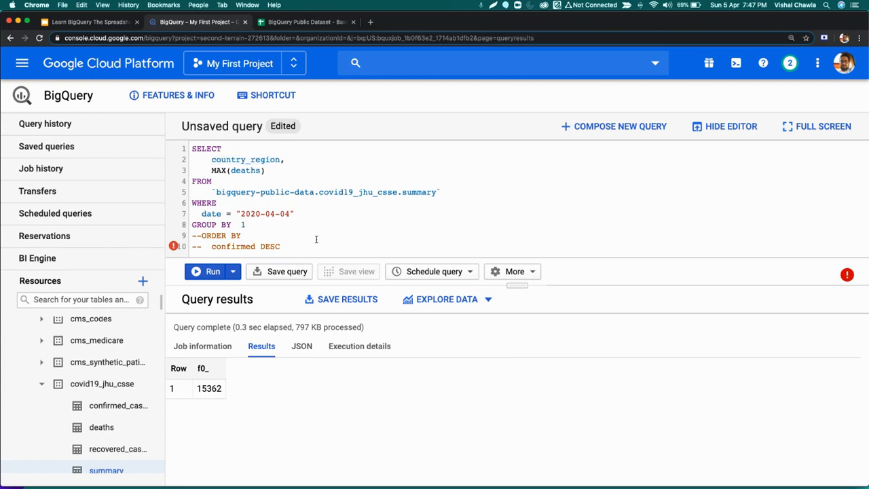
pyautogui.click(210, 273)
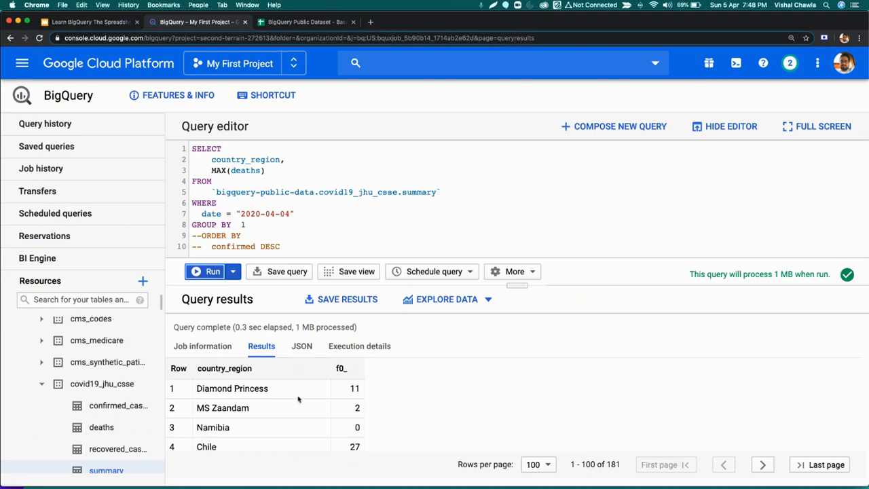
# Compare the row order of the grouped query results with the country order in the Google Sheets pivot table.
pyautogui.scroll(-1, 298, 400)
pyautogui.scroll(1, 297, 399)
pyautogui.scroll(-2, 298, 400)
pyautogui.scroll(-1, 298, 400)
pyautogui.scroll(3, 298, 400)
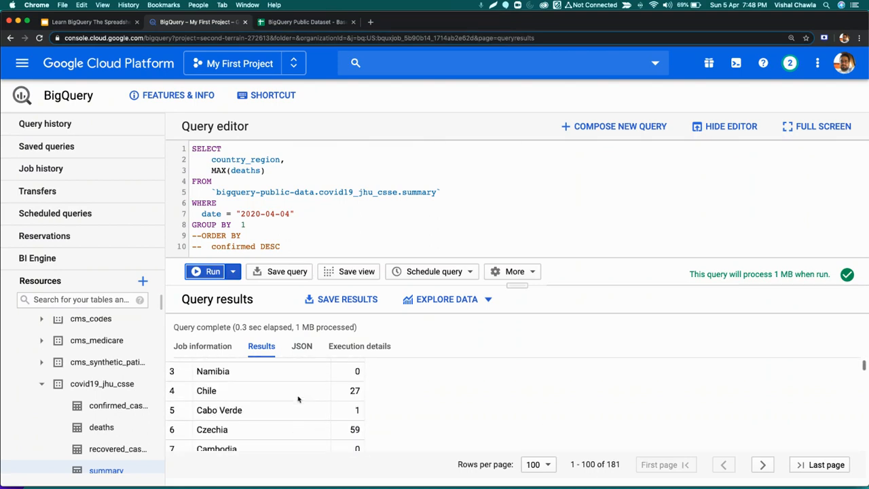
pyautogui.click(303, 26)
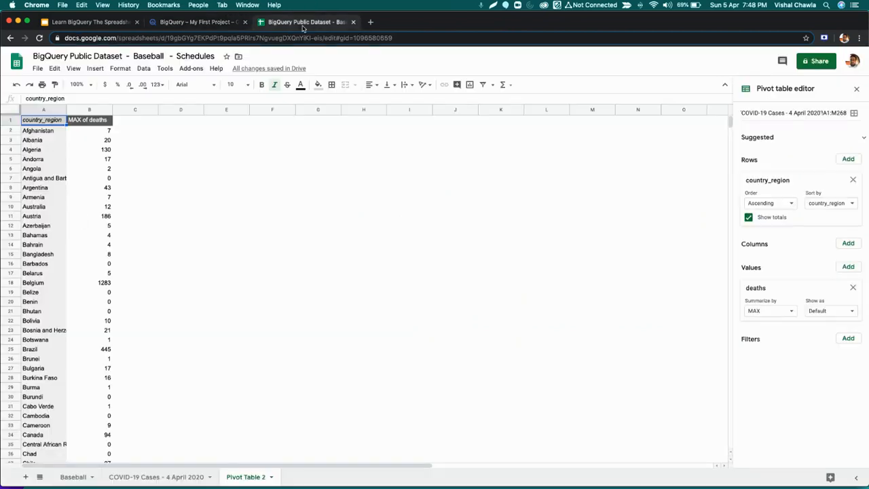
pyautogui.scroll(-3, 36, 204)
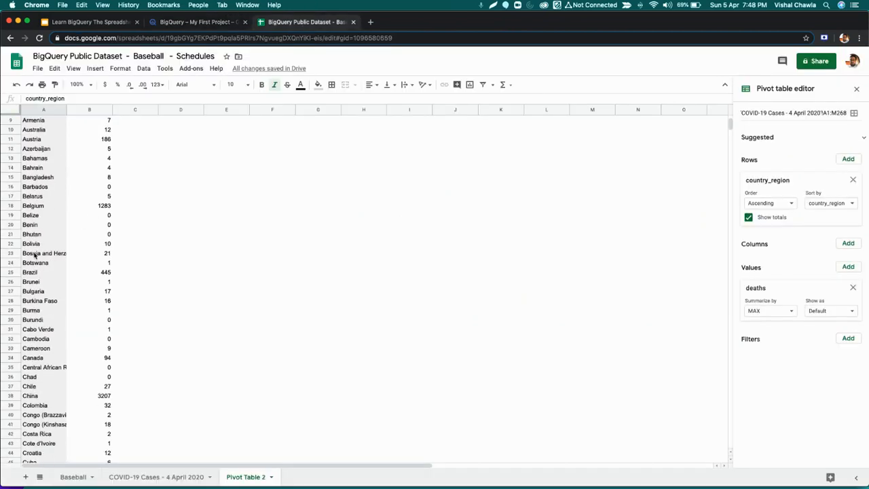
pyautogui.scroll(3, 36, 237)
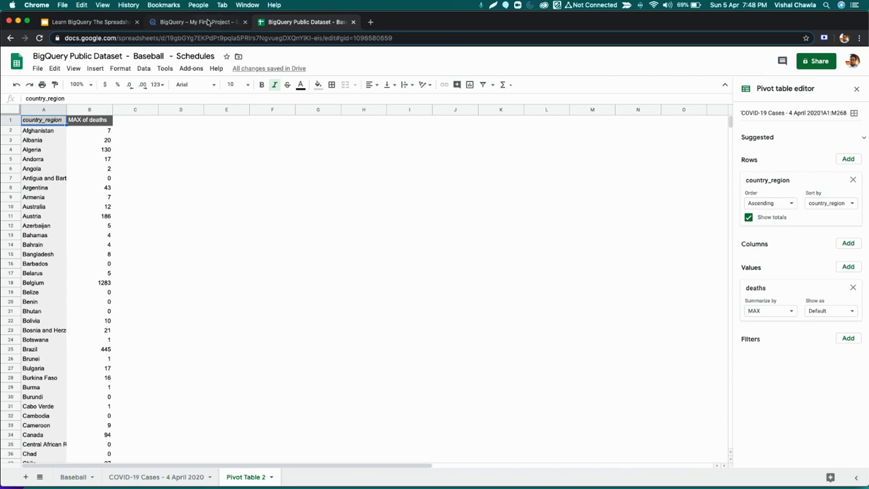
# Switch to BigQuery and uncomment both lines of the ORDER BY clause at the end of the query.
pyautogui.click(209, 22)
pyautogui.click(258, 238)
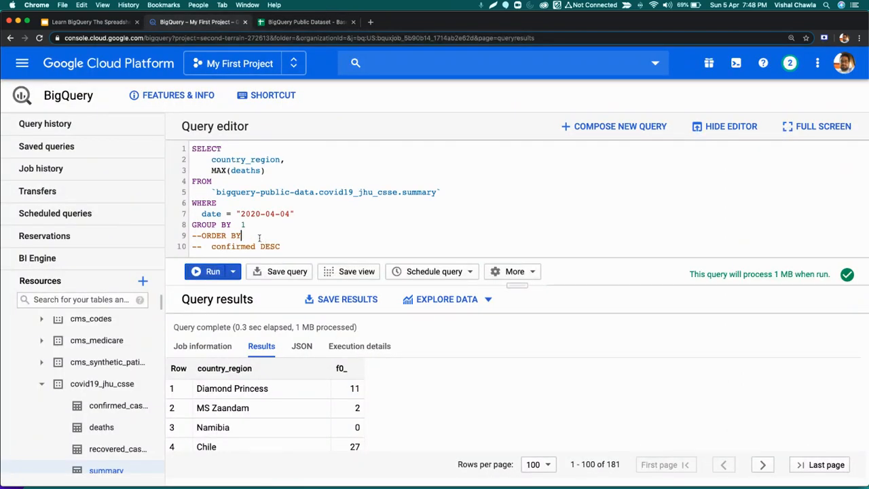
pyautogui.press('super+Left')
pyautogui.press('BackSpace')
pyautogui.press('BackSpace')
pyautogui.press('Down')
pyautogui.press('Right')
pyautogui.press('Right')
pyautogui.press('Right')
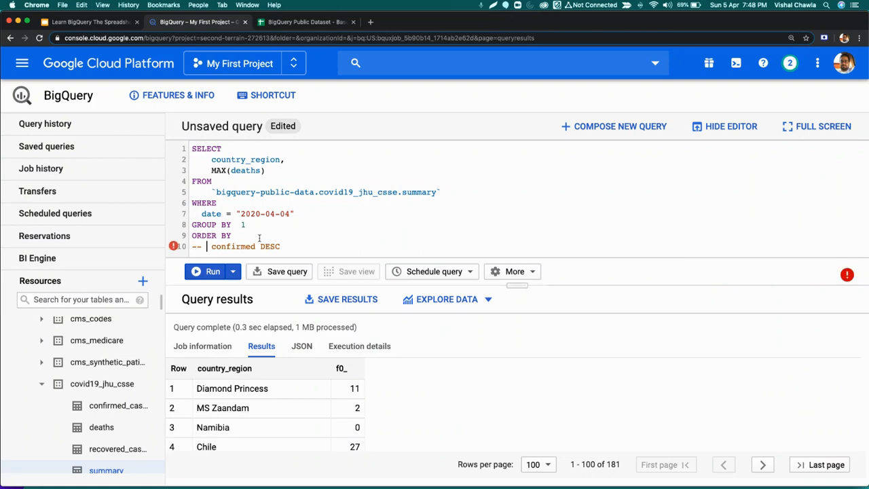
pyautogui.press('BackSpace')
pyautogui.press('BackSpace')
pyautogui.press('BackSpace')
pyautogui.press('BackSpace')
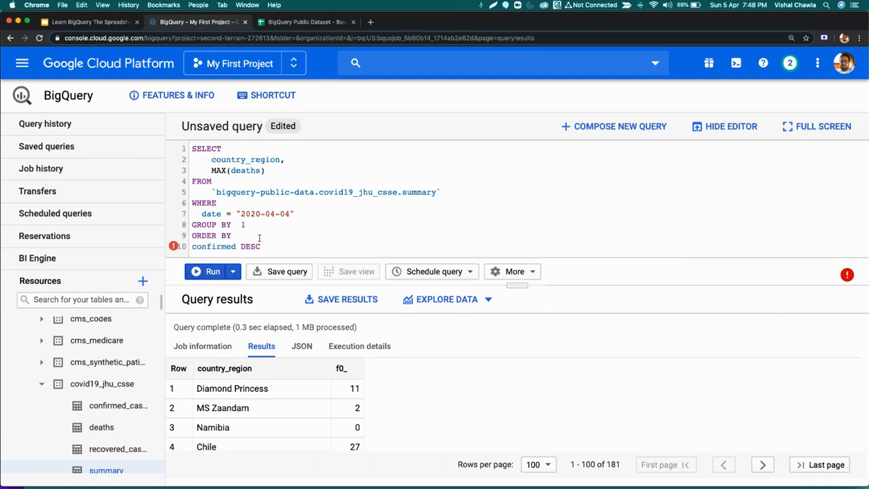
# Replace confirmed DESC with country_region in the ORDER BY clause and run the query.
pyautogui.hotkey('shift', 'Right')
pyautogui.hotkey('shift', 'Right')
pyautogui.write('country')
pyautogui.write('_rig')
pyautogui.press('BackSpace')
pyautogui.press('BackSpace')
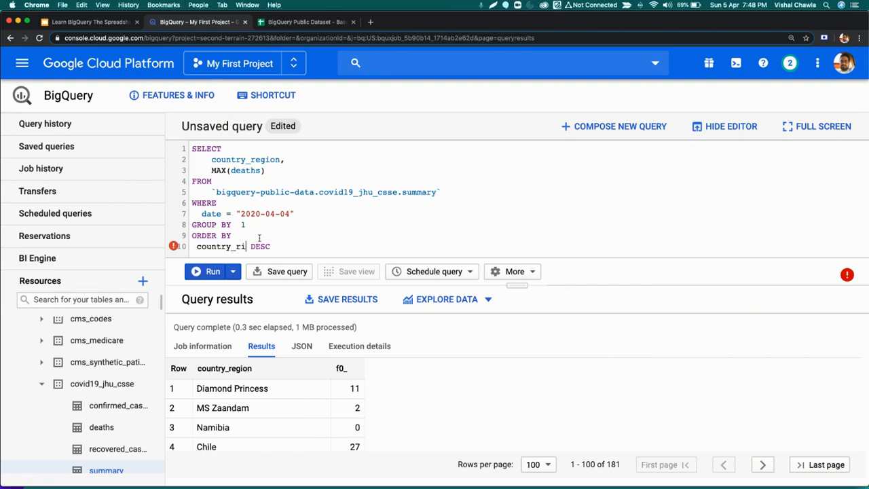
pyautogui.write('egion')
pyautogui.press('Delete')
pyautogui.press('Delete')
pyautogui.press('Delete')
pyautogui.press('Delete')
pyautogui.press('Delete')
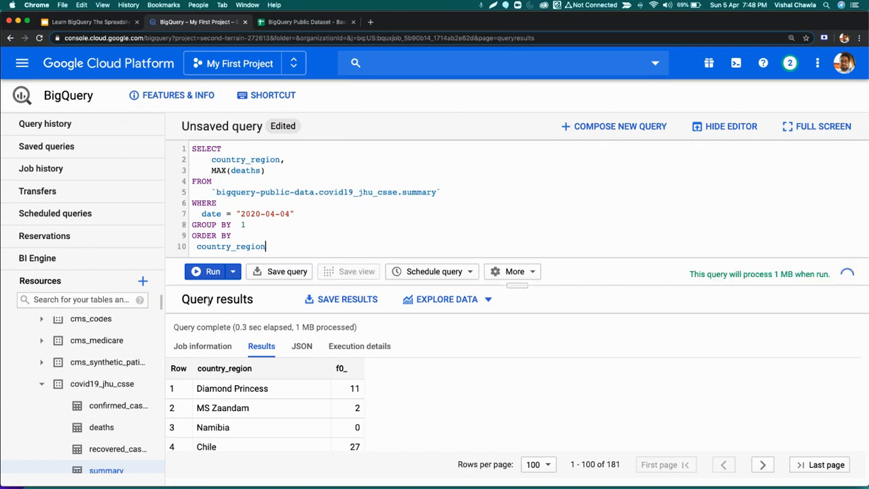
pyautogui.click(206, 272)
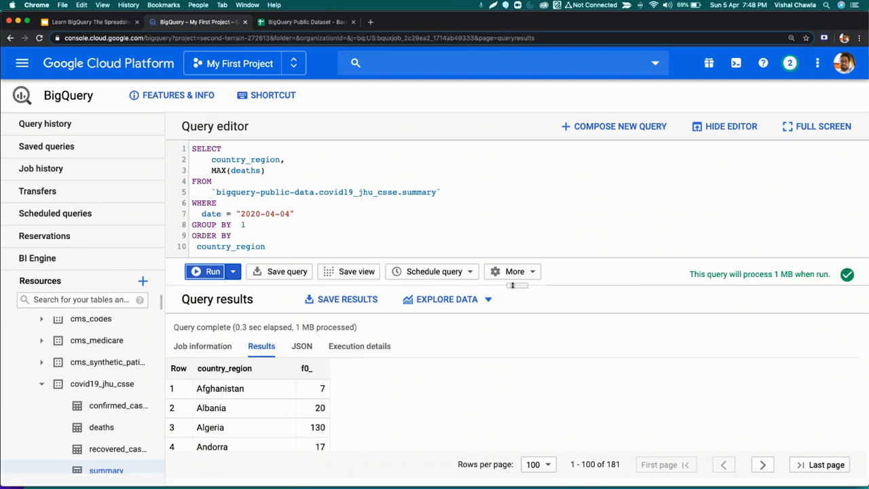
# Enlarge the results area and compare the maximum deaths of the first countries in BigQuery with the Google Sheets pivot table.
pyautogui.moveTo(513, 285); pyautogui.dragTo(516, 201)
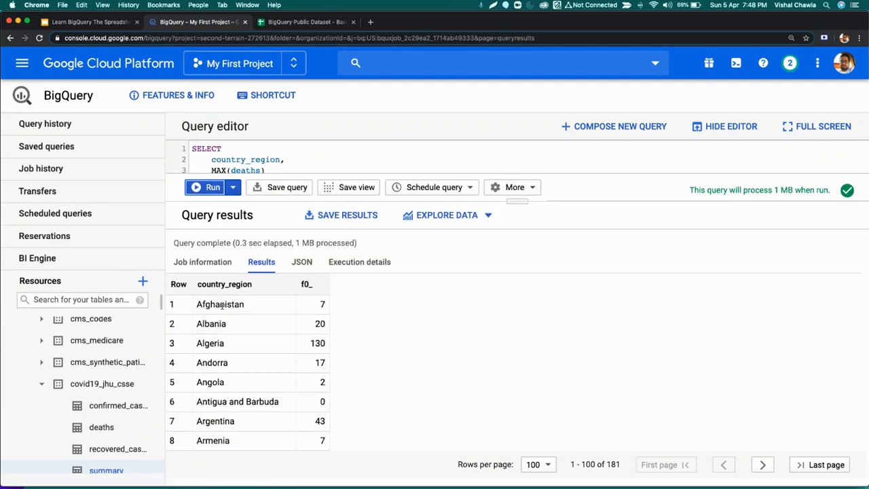
pyautogui.click(285, 22)
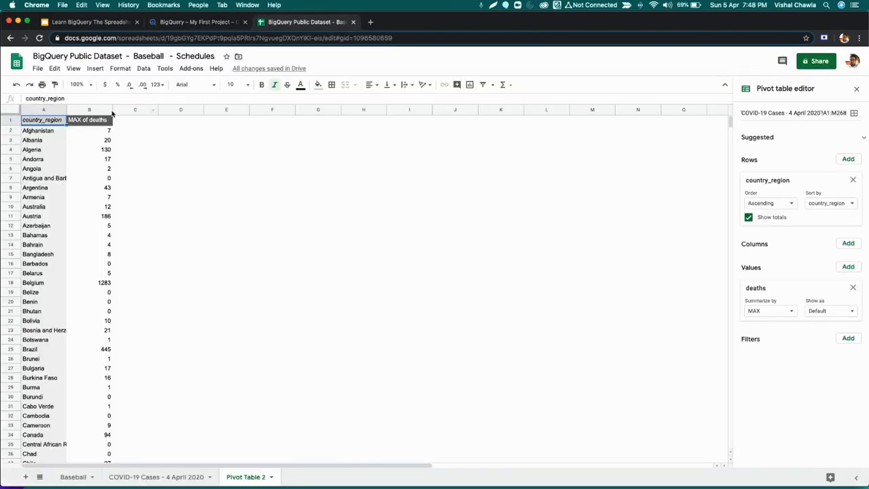
pyautogui.click(205, 24)
pyautogui.doubleClick(321, 323)
pyautogui.doubleClick(314, 344)
pyautogui.doubleClick(317, 362)
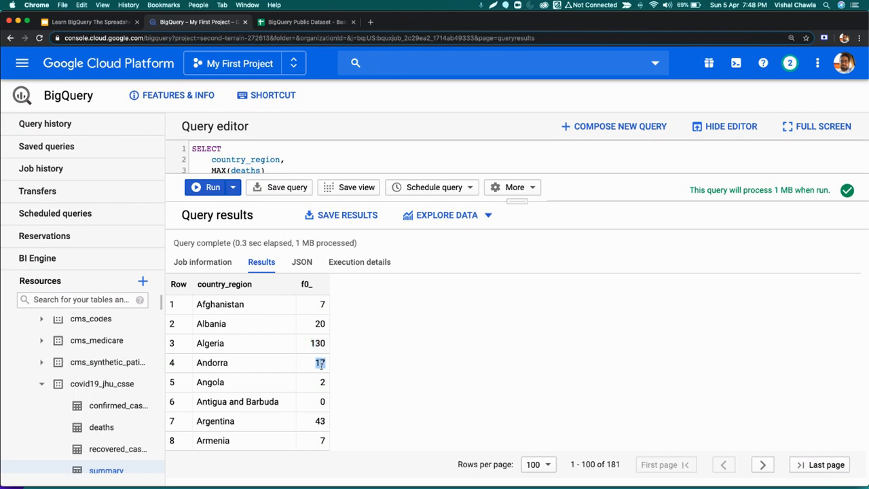
pyautogui.click(279, 23)
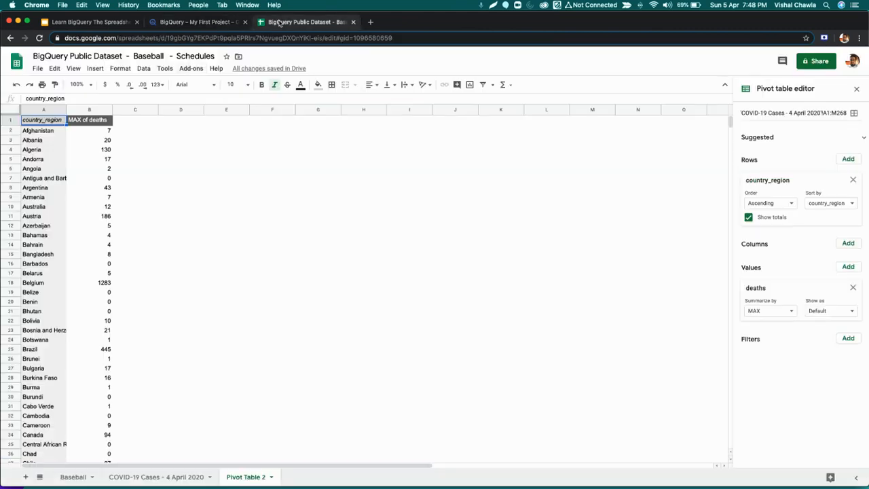
pyautogui.click(107, 140)
pyautogui.click(107, 150)
pyautogui.click(108, 159)
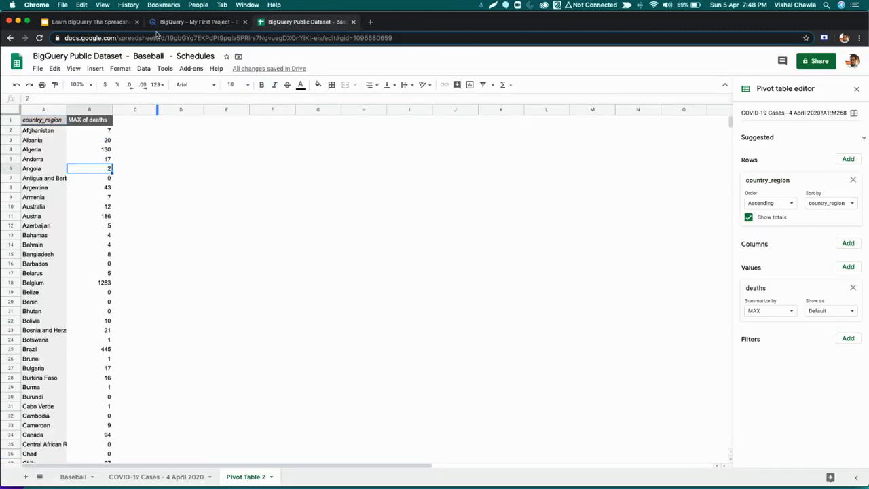
pyautogui.click(190, 22)
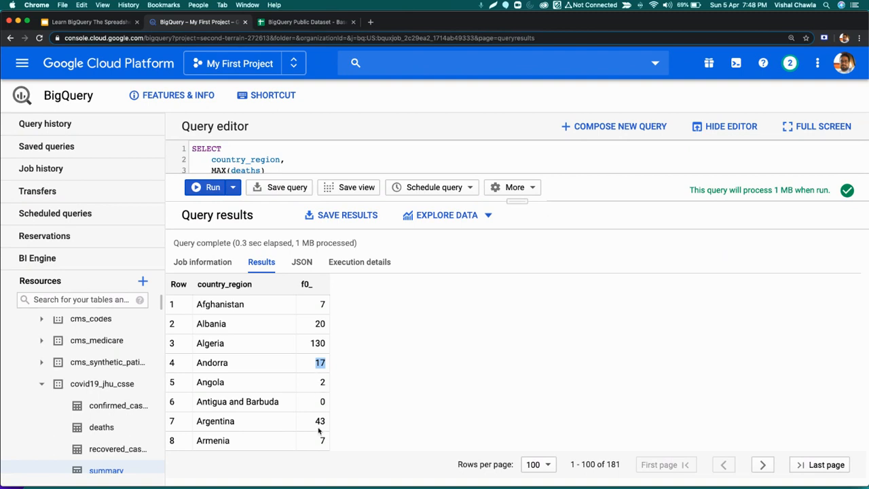
pyautogui.hotkey('ctrl', 'Tab')
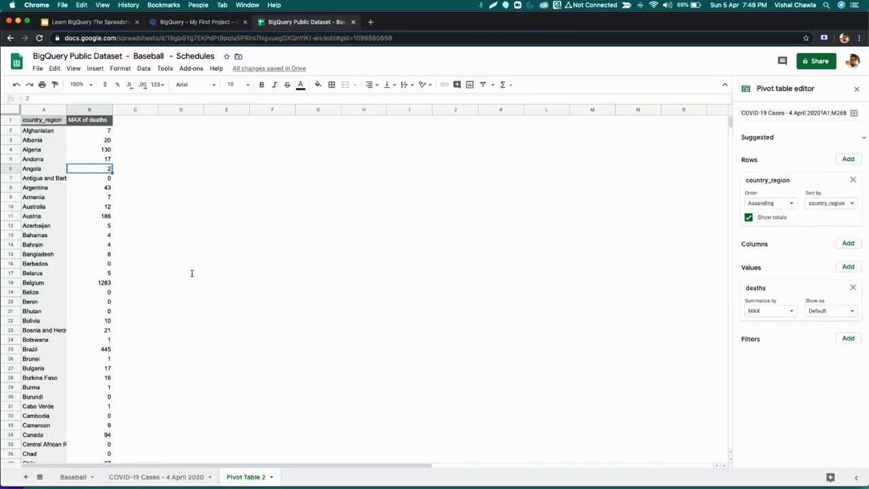
# Return to BigQuery, enlarge the query editor to review the MAX function, and switch to the Aggregate Functions slide in Google Slides.
pyautogui.hotkey('ctrl', 'shift', 'Tab')
pyautogui.moveTo(525, 202); pyautogui.dragTo(526, 306)
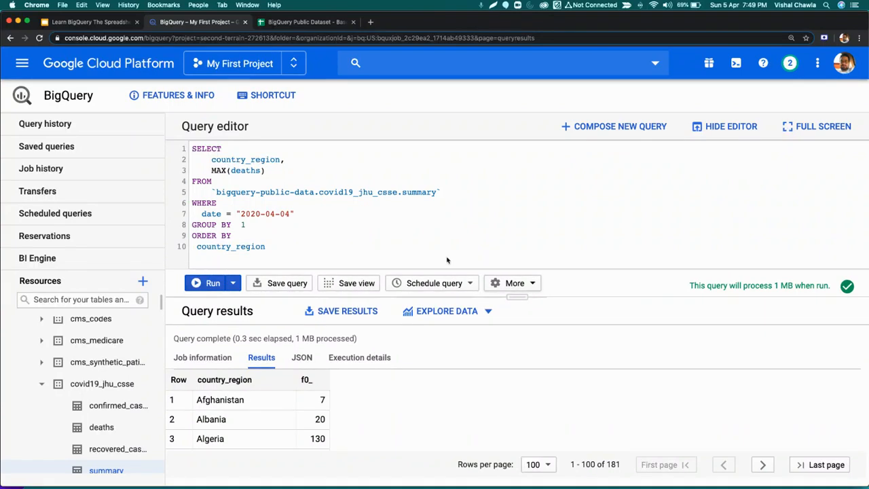
pyautogui.doubleClick(217, 170)
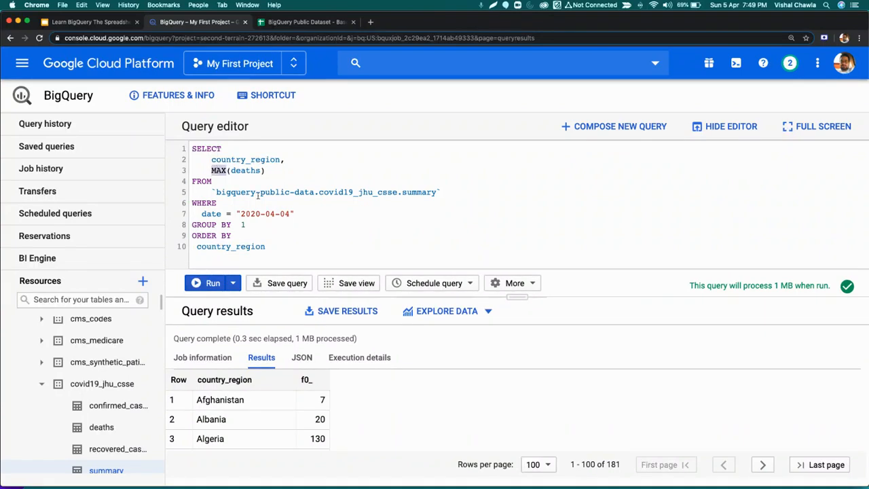
pyautogui.click(108, 25)
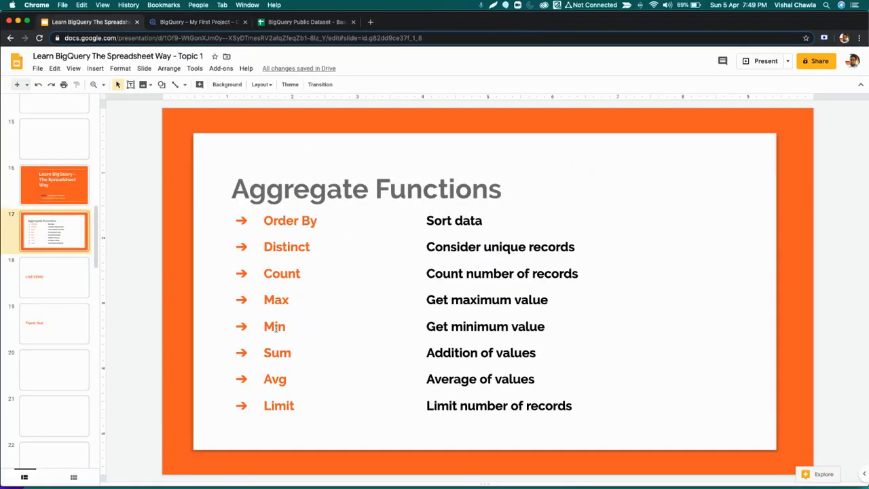
# Switch to the Google Sheets pivot table, summarize deaths by MIN, and select the values of the first countries.
pyautogui.click(212, 24)
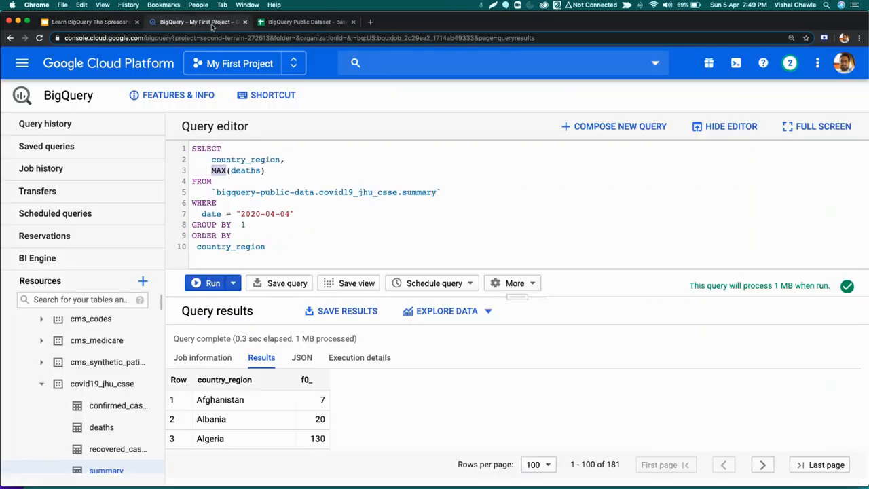
pyautogui.click(305, 22)
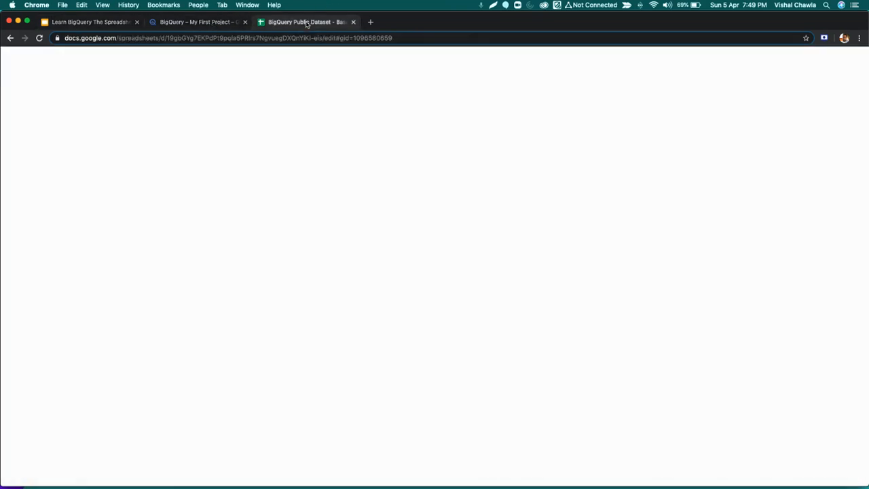
pyautogui.click(776, 313)
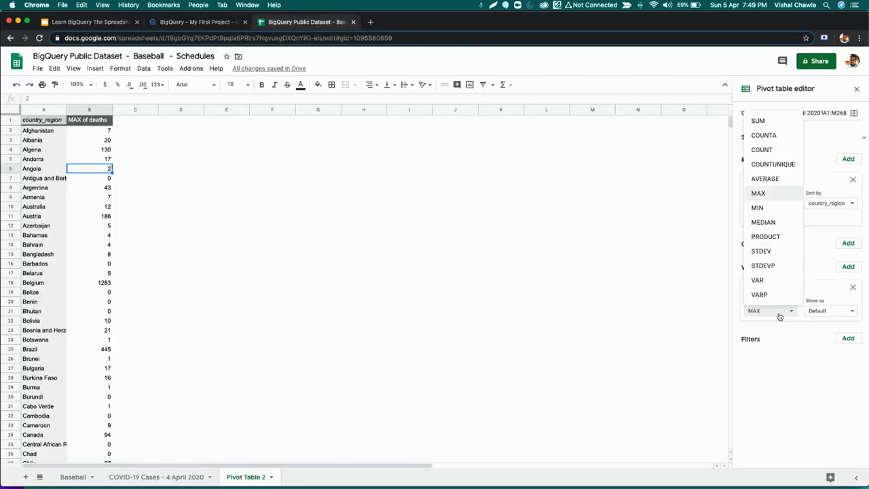
pyautogui.click(759, 208)
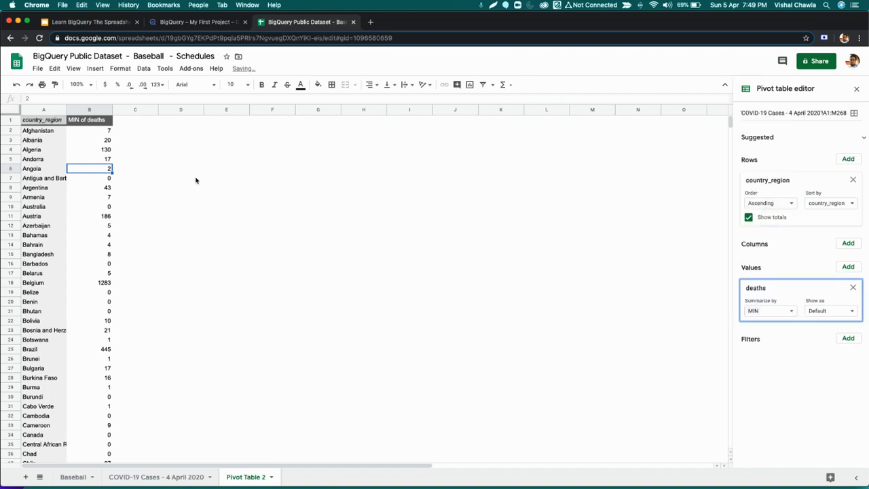
pyautogui.moveTo(94, 134); pyautogui.dragTo(102, 246)
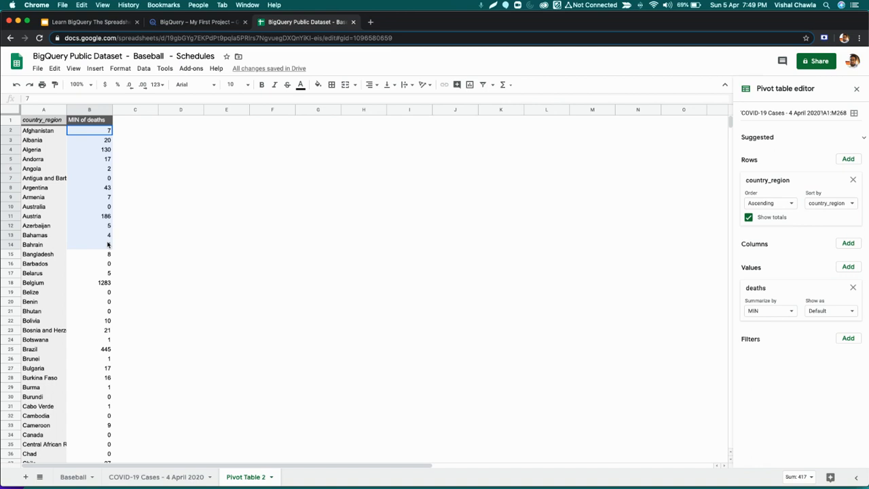
# Switch to BigQuery, replace MAX with MIN around deaths in the SELECT clause, and run the query with an enlarged results area.
pyautogui.click(197, 21)
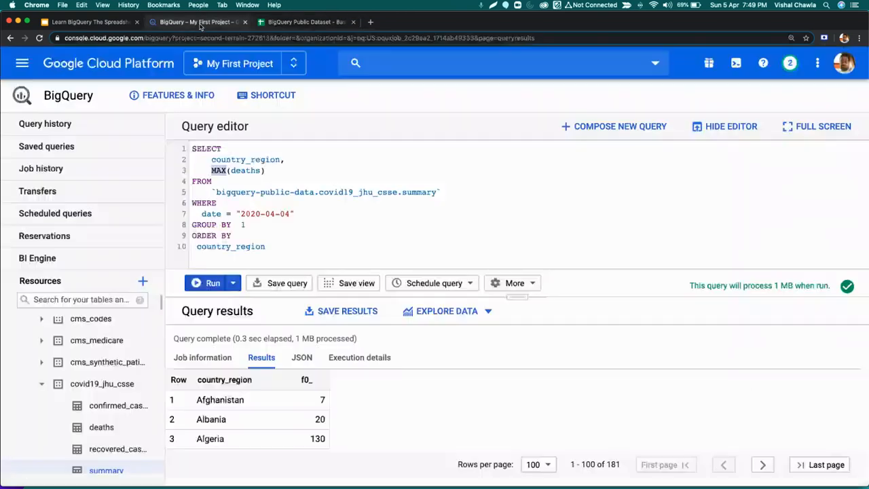
pyautogui.doubleClick(221, 171)
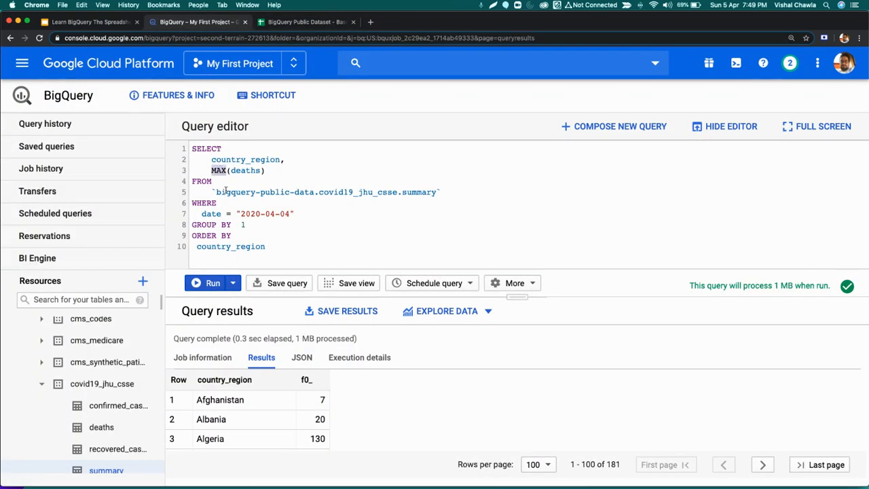
pyautogui.write('MIN')
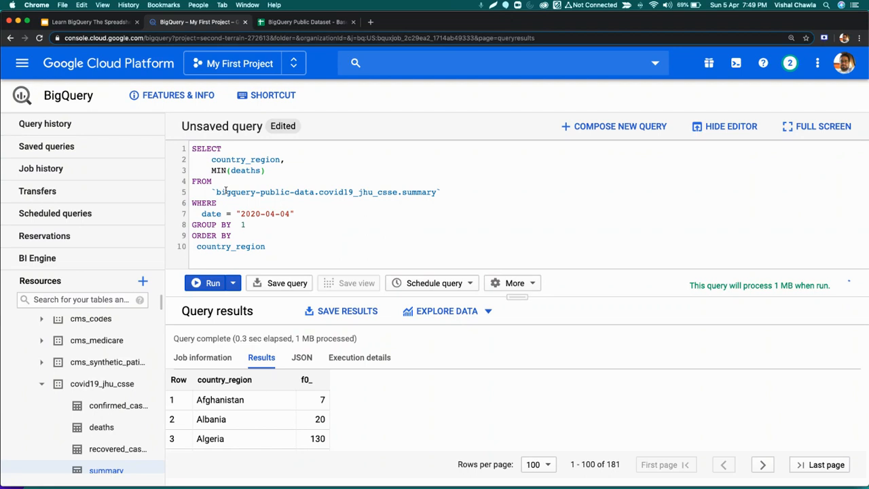
pyautogui.click(205, 283)
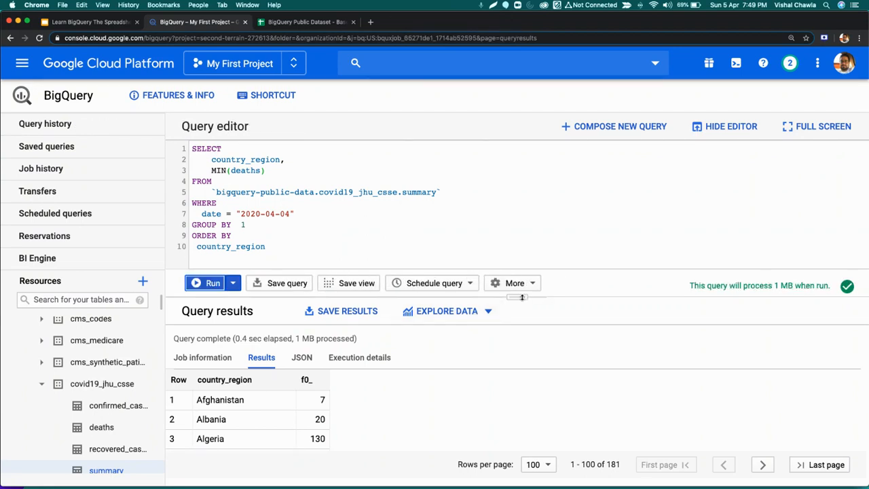
pyautogui.moveTo(522, 296); pyautogui.dragTo(516, 201)
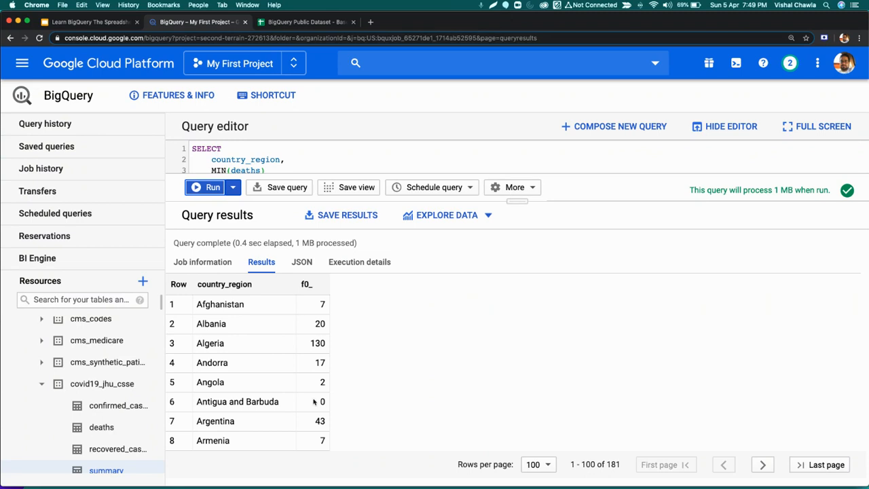
pyautogui.scroll(-2, 314, 363)
pyautogui.scroll(2, 316, 363)
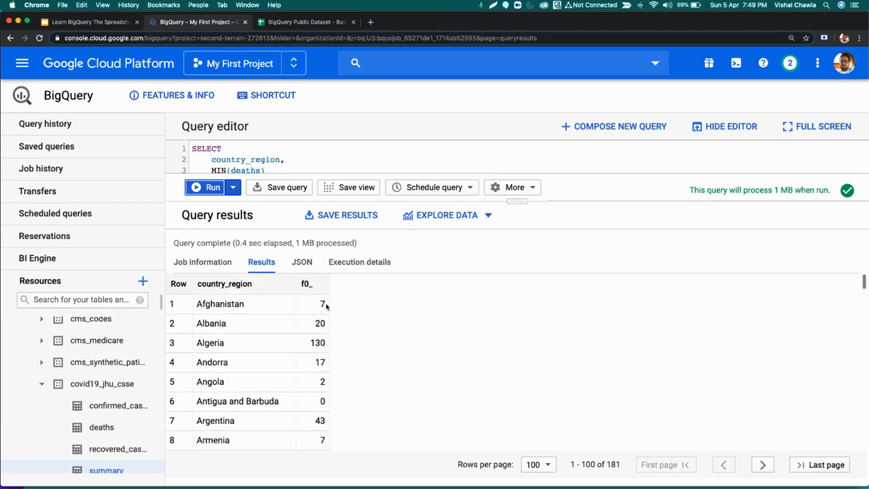
# In the Google Sheets pivot table, summarize deaths by MAX and then by MIN again to compare Australia's values.
pyautogui.click(285, 25)
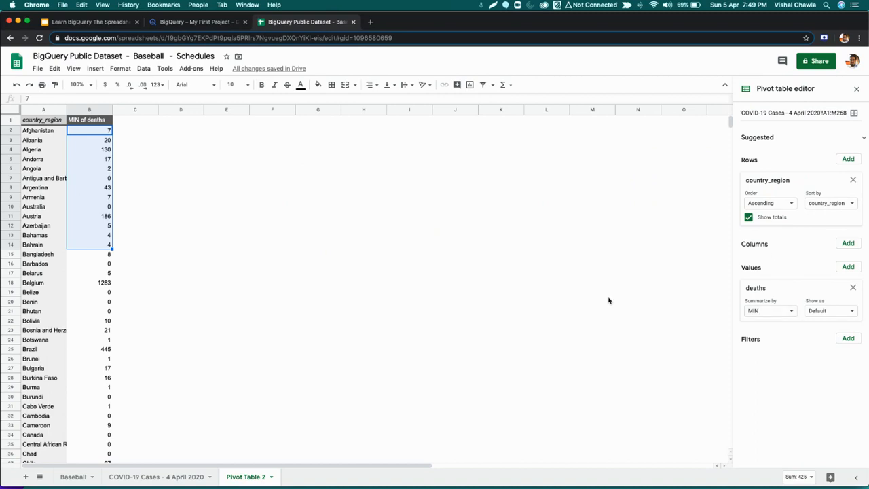
pyautogui.click(99, 217)
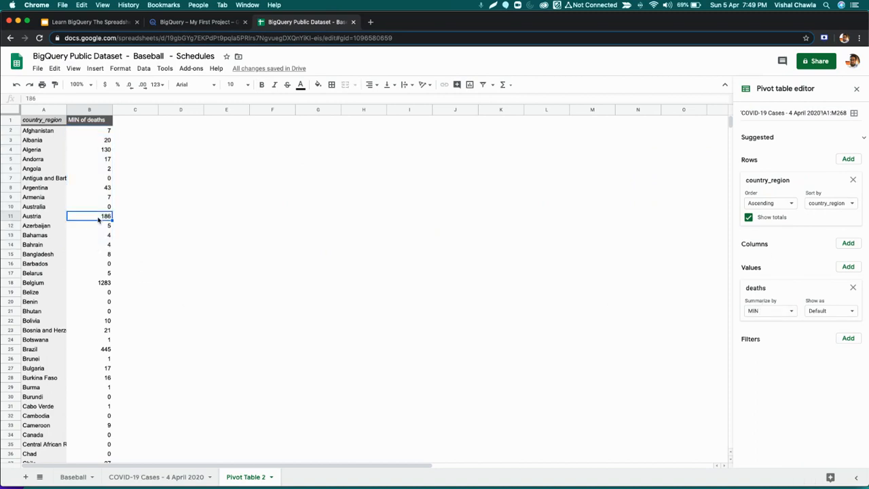
pyautogui.click(783, 313)
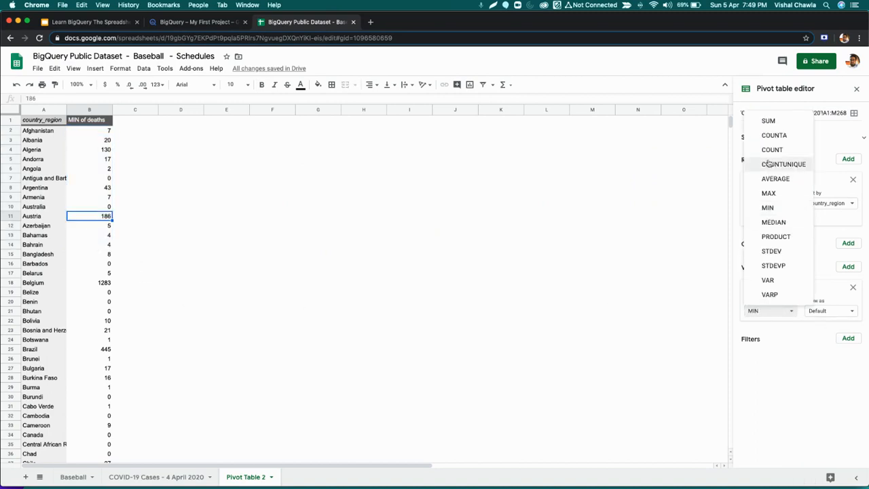
pyautogui.click(774, 195)
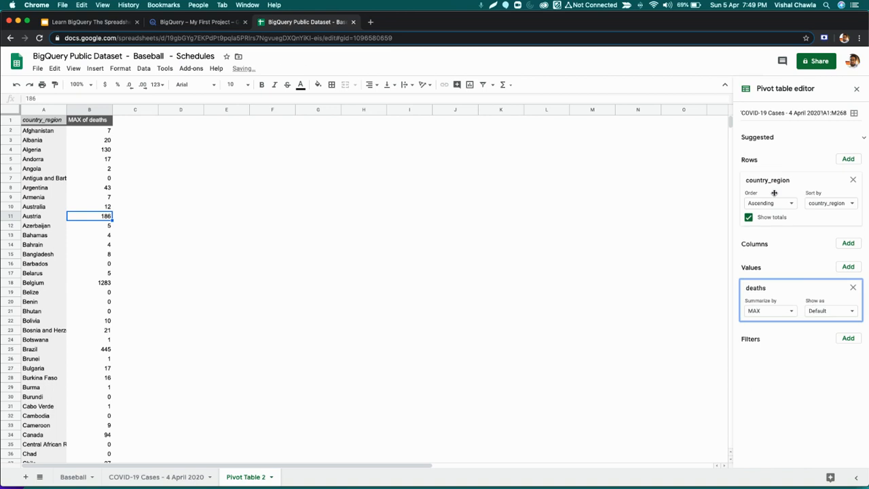
pyautogui.click(102, 207)
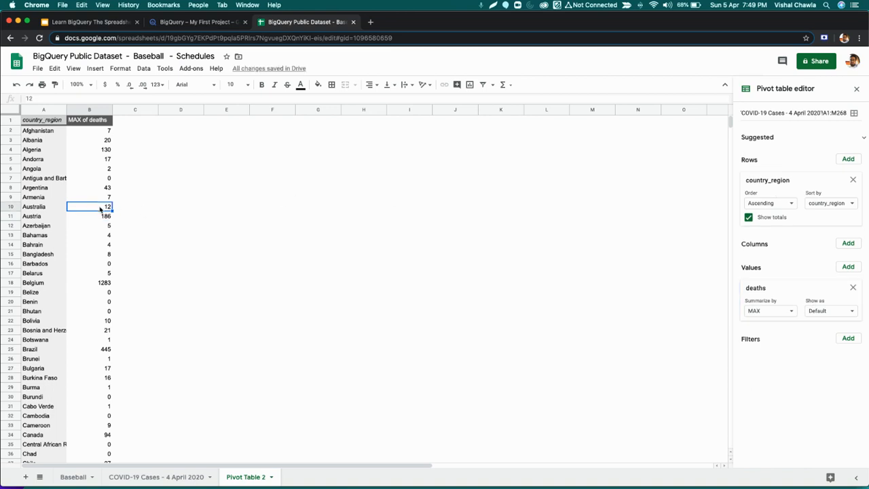
pyautogui.click(775, 311)
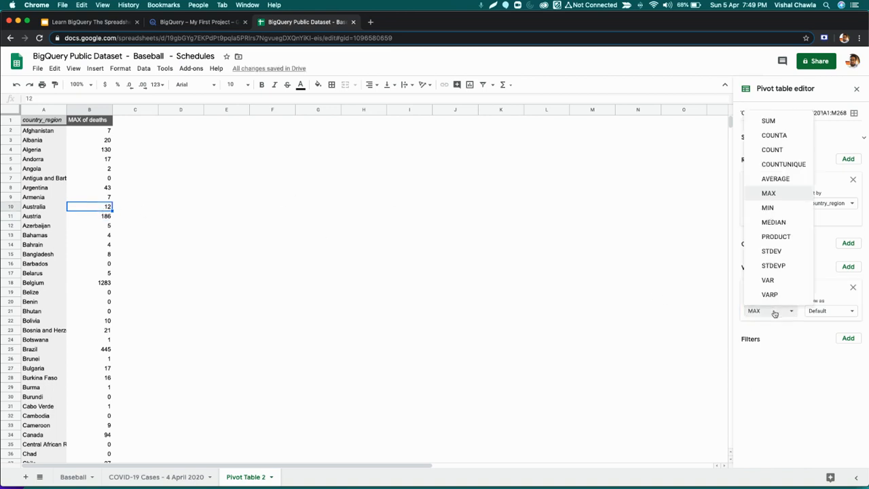
pyautogui.click(778, 208)
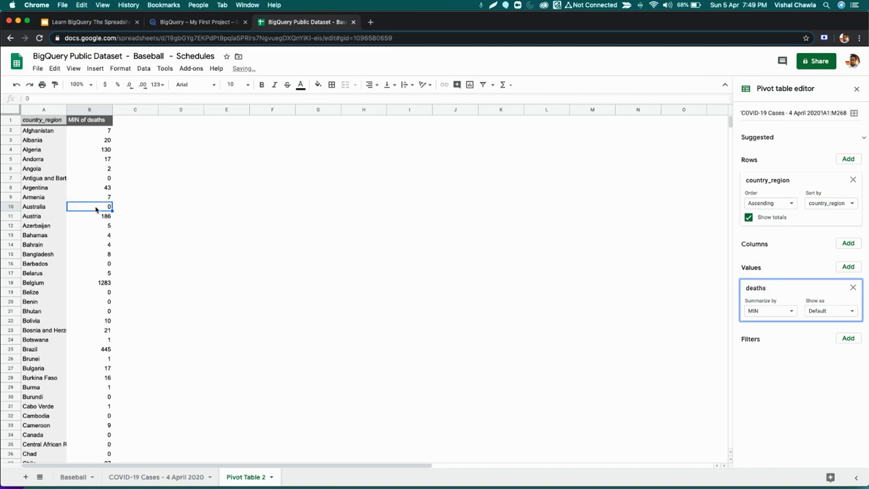
# Check Australia's minimum deaths in the BigQuery results, review the MIN function in the query, and switch to the Aggregate Functions slide.
pyautogui.click(197, 22)
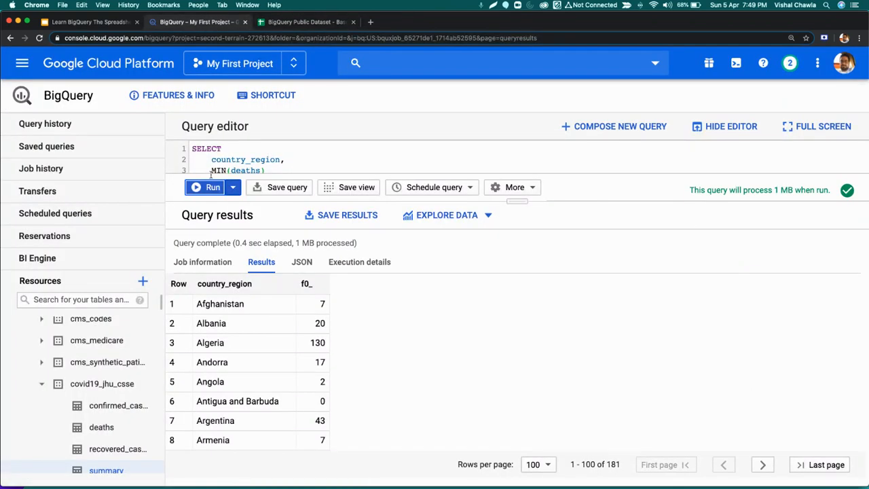
pyautogui.scroll(-2, 250, 400)
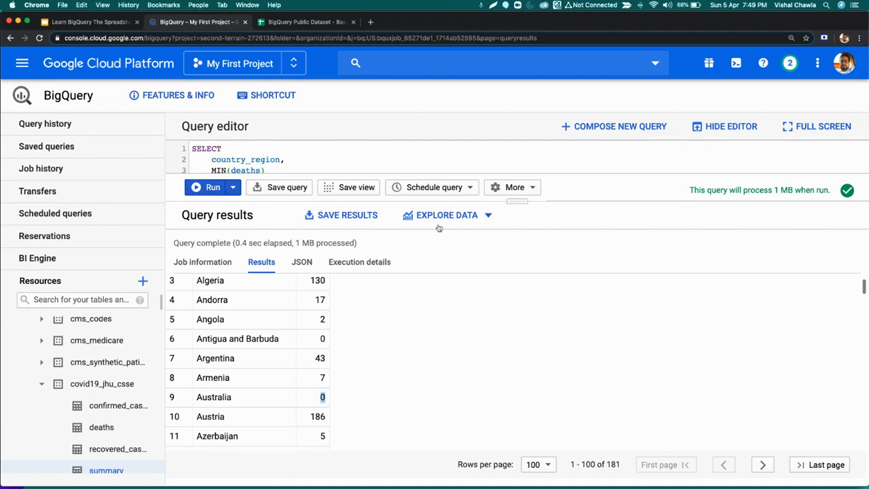
pyautogui.moveTo(515, 203); pyautogui.dragTo(527, 274)
pyautogui.doubleClick(213, 170)
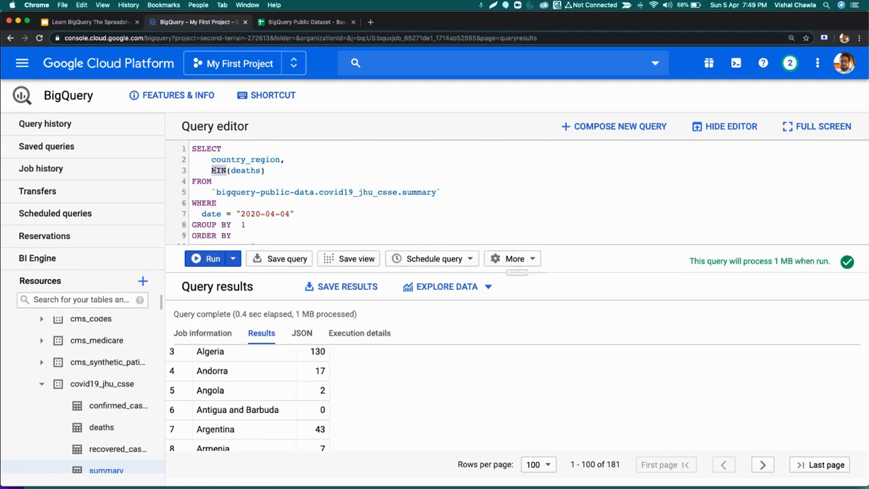
pyautogui.click(299, 22)
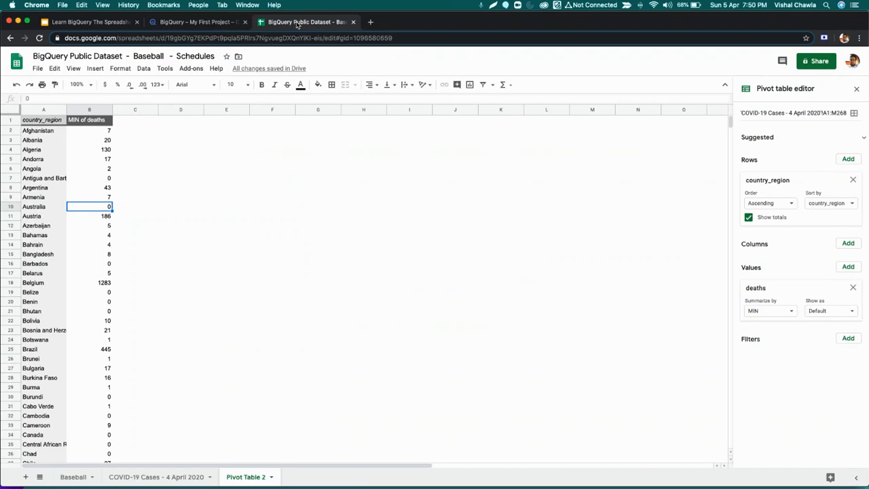
pyautogui.click(182, 24)
pyautogui.click(105, 25)
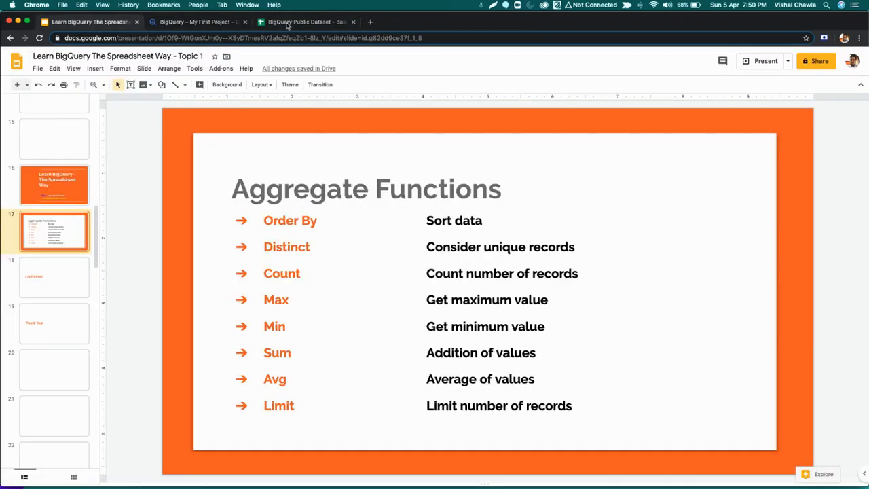
# Switch to the Google Sheets pivot table and summarize deaths by SUM.
pyautogui.click(299, 22)
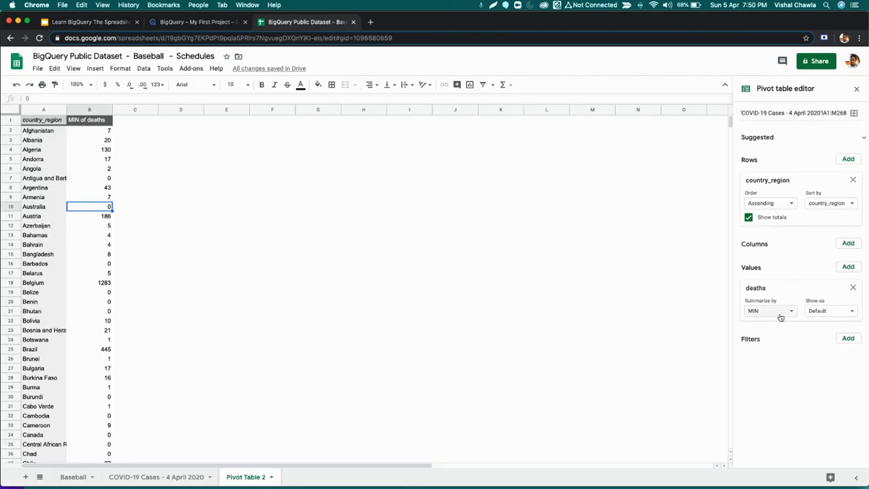
pyautogui.click(781, 314)
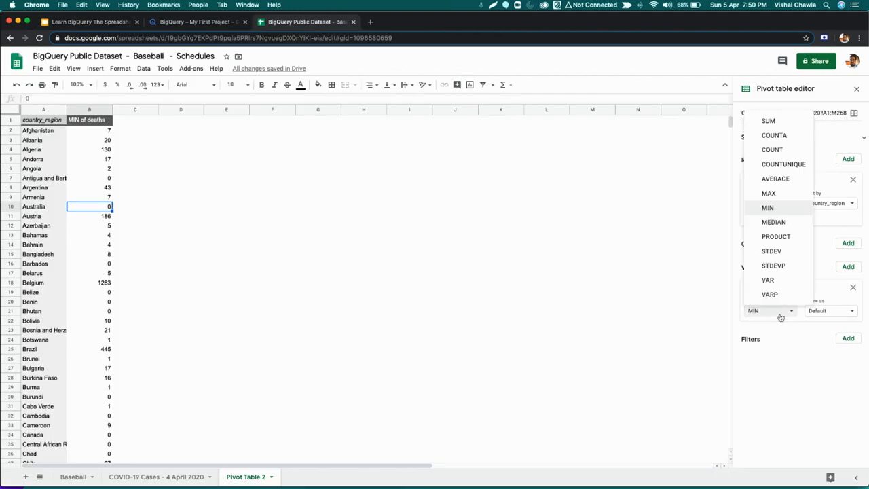
pyautogui.click(776, 122)
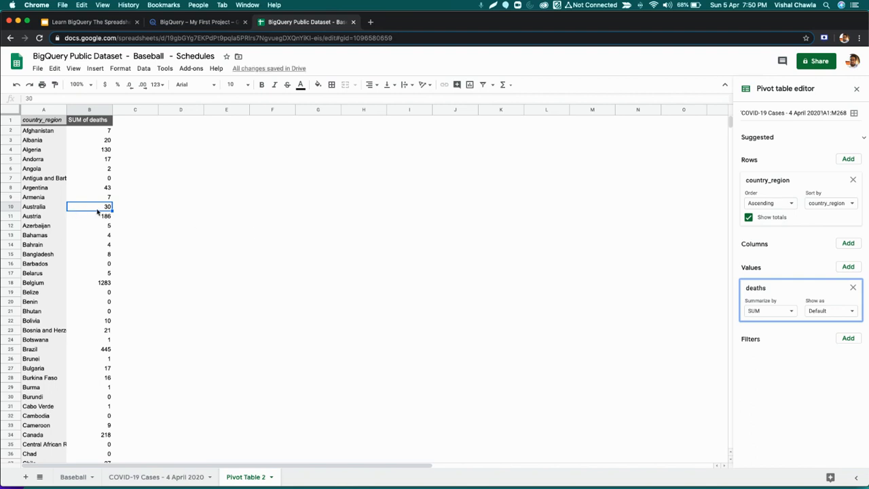
# Switch to BigQuery, replace MIN with SUM around deaths in the SELECT clause, and run the query.
pyautogui.click(186, 25)
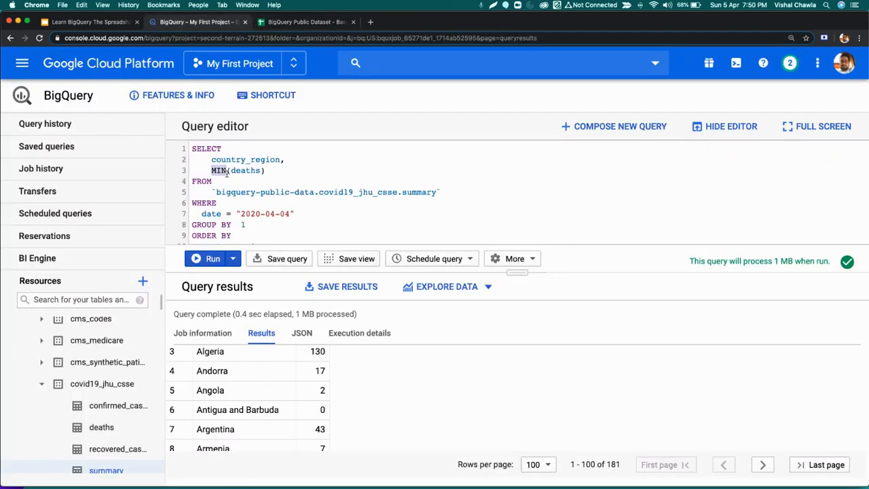
pyautogui.write('SUM')
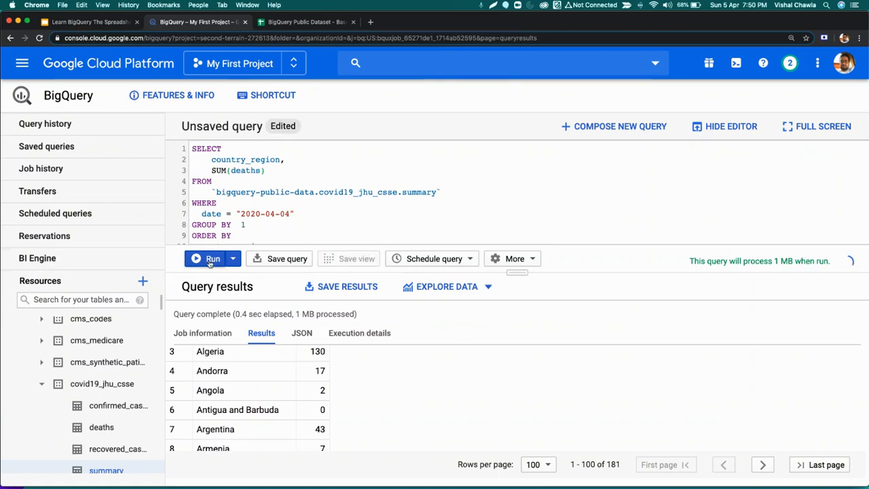
pyautogui.click(208, 262)
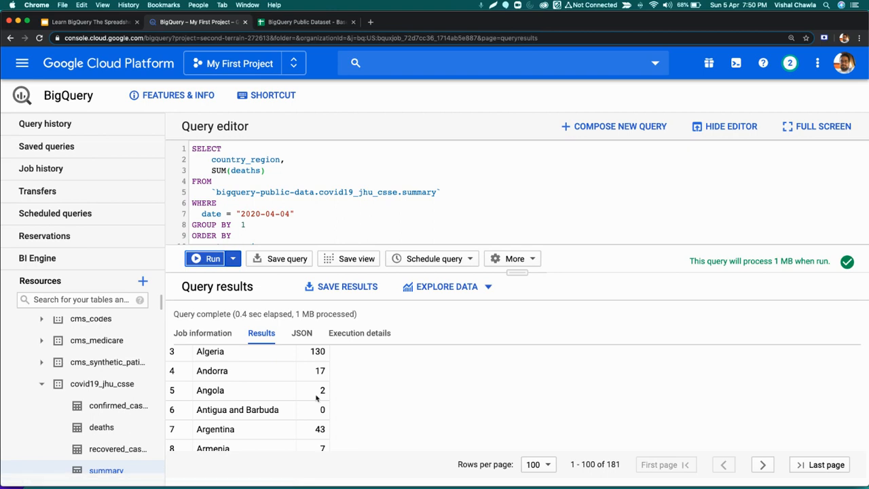
# Check Australia's total deaths in the BigQuery results, and switch to the Aggregate Functions slide in Google Slides.
pyautogui.scroll(2, 316, 398)
pyautogui.scroll(-3, 316, 397)
pyautogui.scroll(4, 315, 396)
pyautogui.scroll(-2, 316, 394)
pyautogui.scroll(-4, 316, 393)
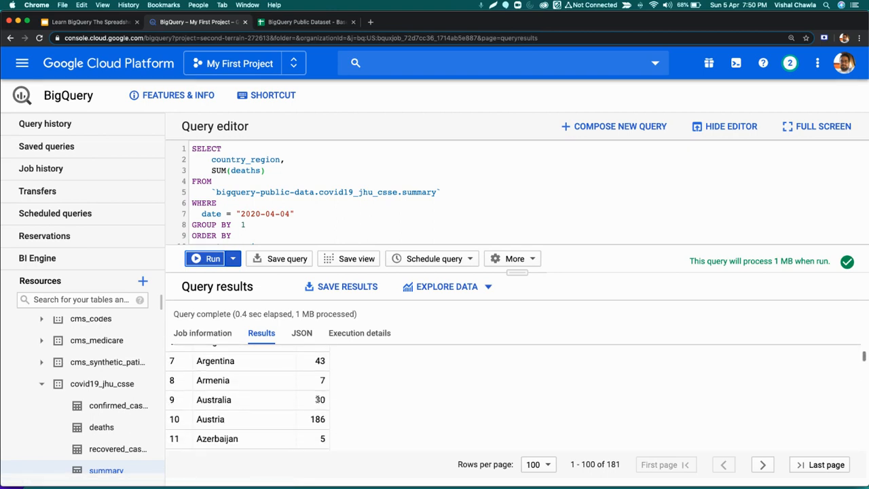
pyautogui.doubleClick(319, 400)
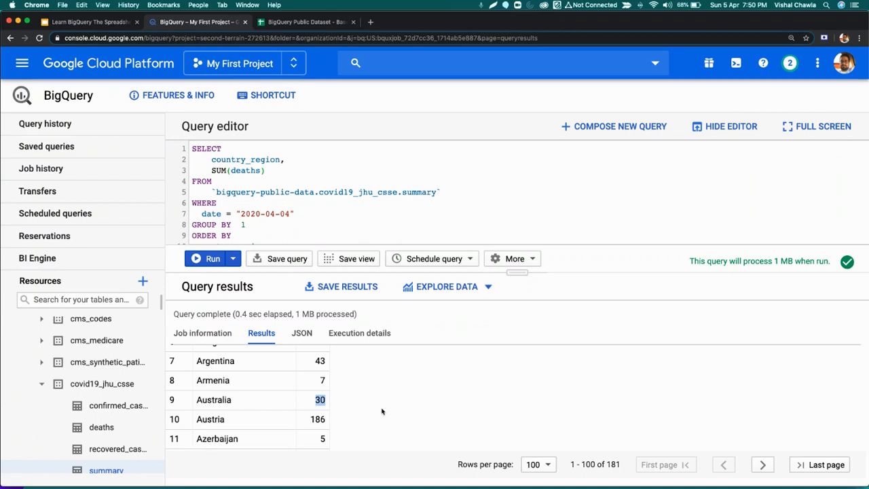
pyautogui.click(102, 21)
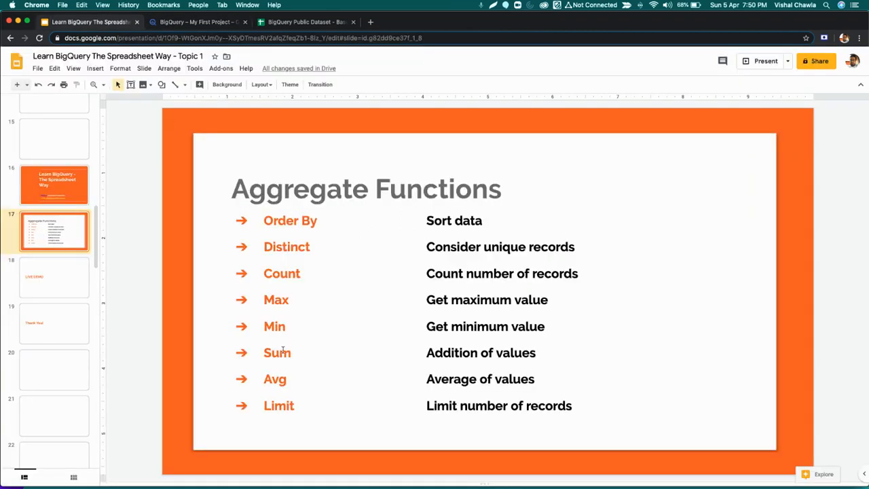
# Switch to the Google Sheets pivot table, summarize deaths by AVERAGE, and select Australia's value.
pyautogui.click(178, 23)
pyautogui.click(299, 22)
pyautogui.click(775, 316)
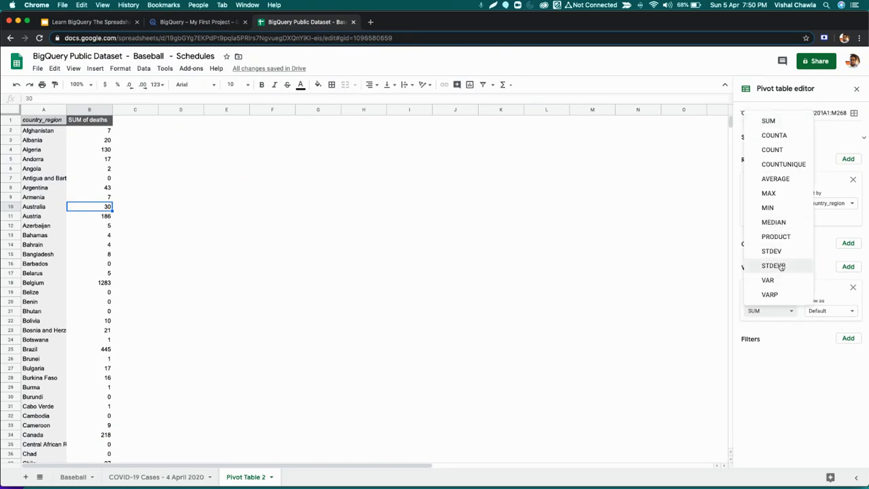
pyautogui.click(783, 178)
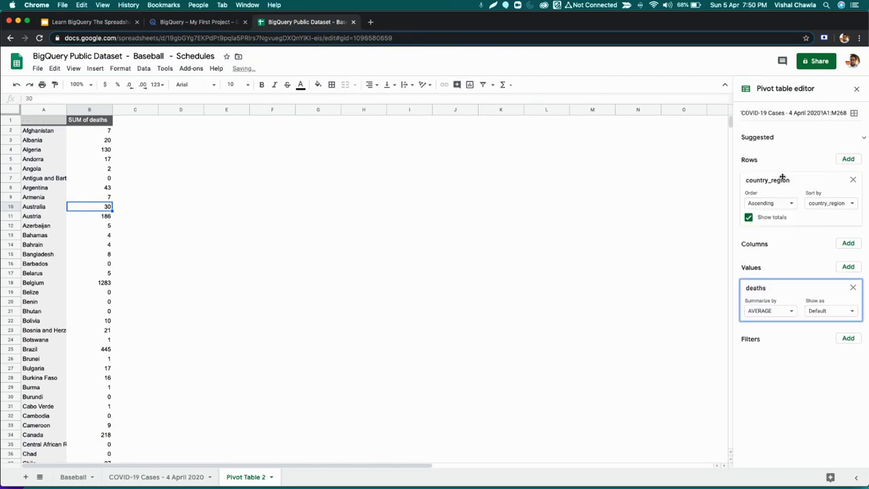
pyautogui.click(94, 236)
pyautogui.click(102, 210)
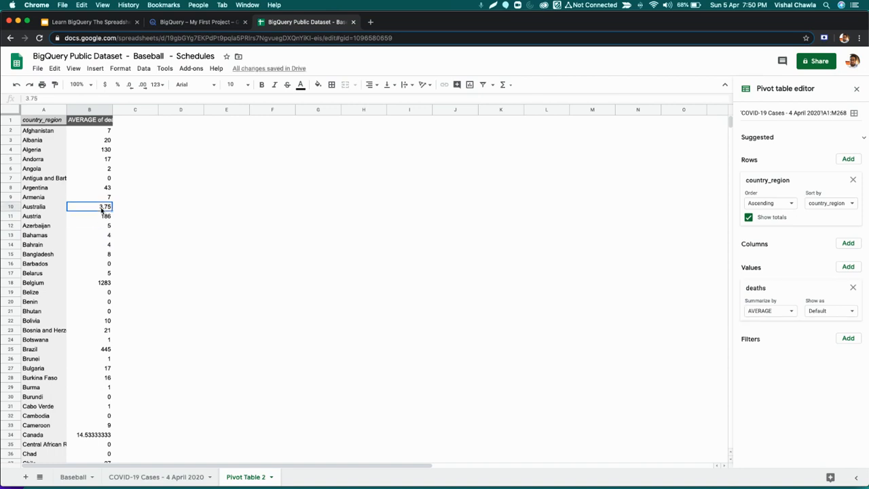
# Switch to BigQuery, replace SUM with AVG around deaths in the SELECT clause, and run the query.
pyautogui.click(210, 24)
pyautogui.doubleClick(218, 170)
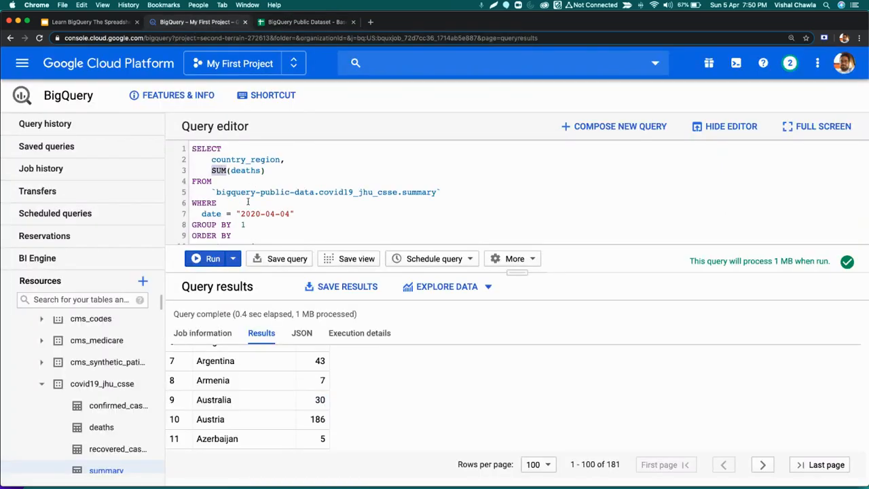
pyautogui.write('AVG')
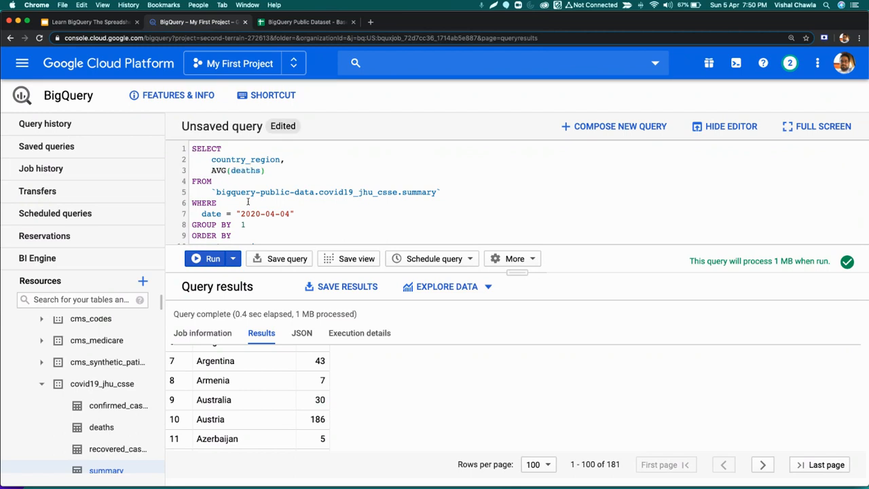
pyautogui.click(207, 259)
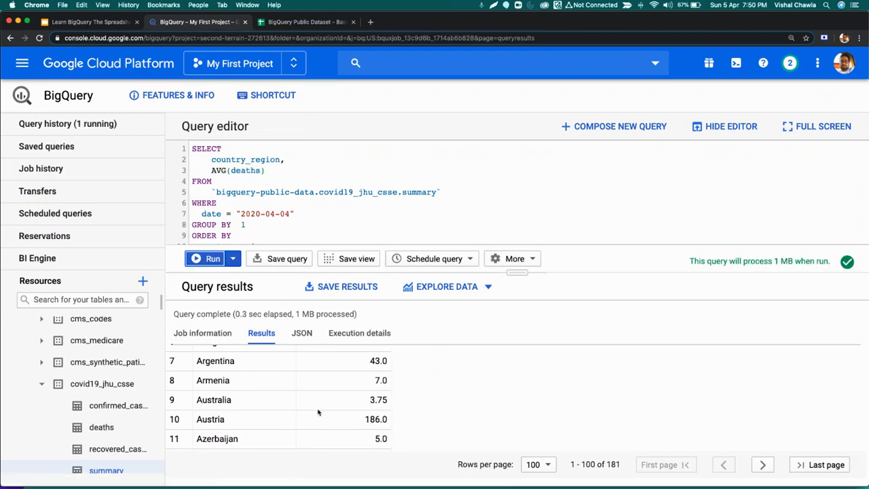
# Compare Australia's and the first countries' average deaths in BigQuery with the Google Sheets pivot table, and switch to the Aggregate Functions slide in Google Slides.
pyautogui.doubleClick(211, 400)
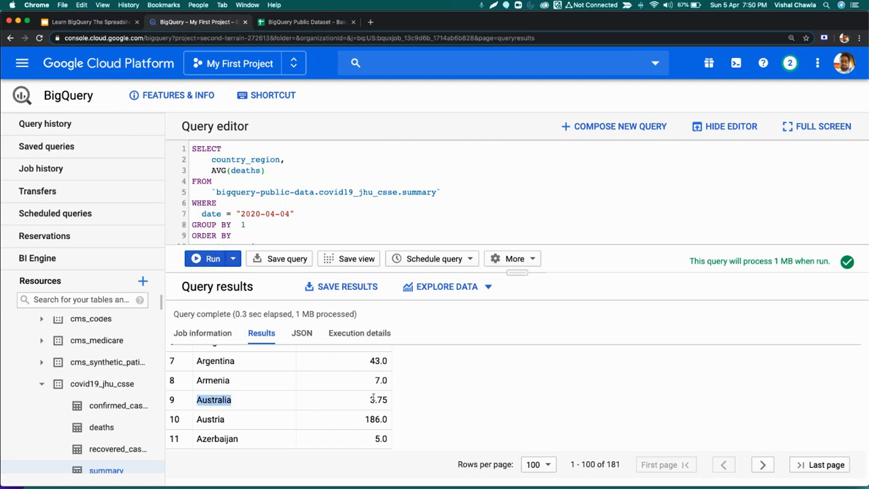
pyautogui.moveTo(368, 402); pyautogui.dragTo(381, 393)
pyautogui.scroll(2, 371, 389)
pyautogui.scroll(2, 371, 389)
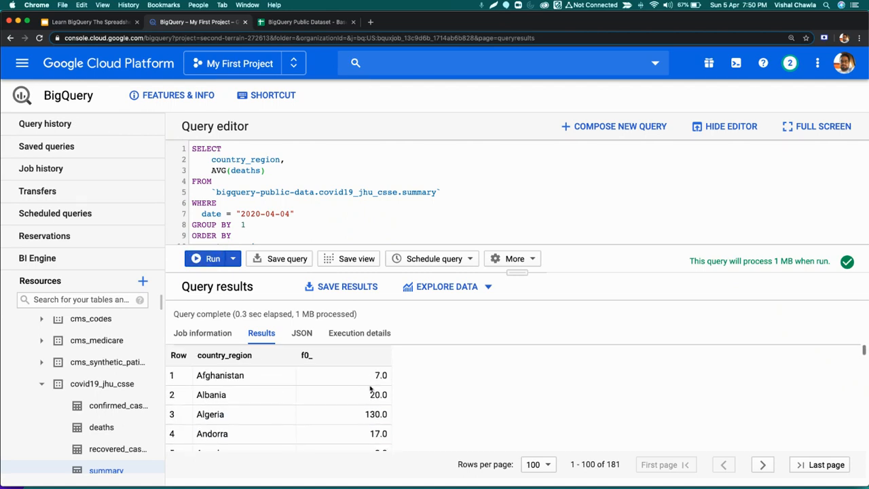
pyautogui.click(296, 24)
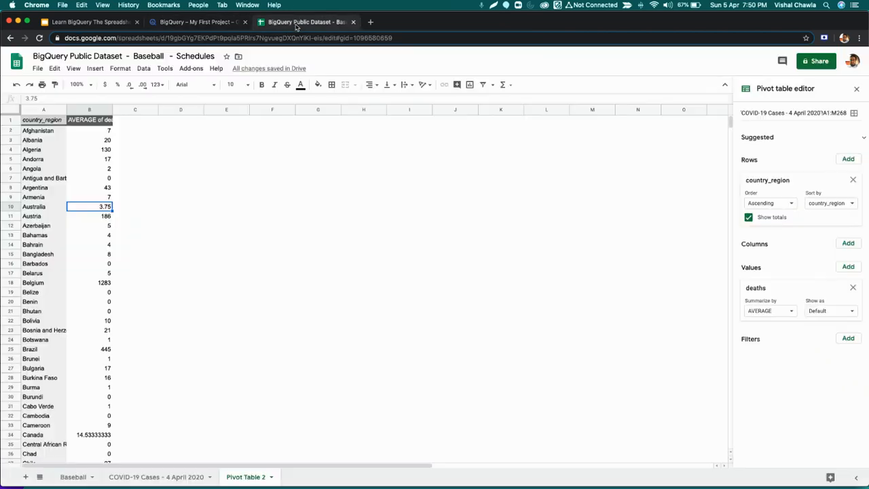
pyautogui.click(208, 25)
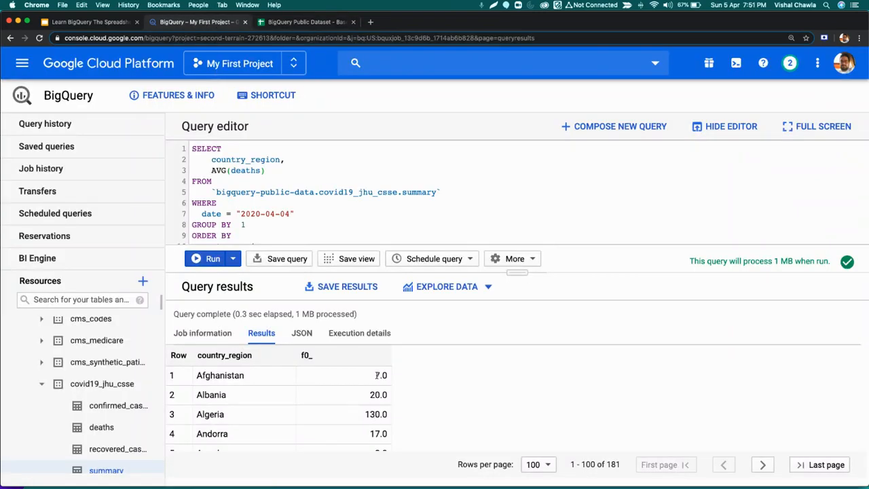
pyautogui.moveTo(377, 375); pyautogui.dragTo(390, 440)
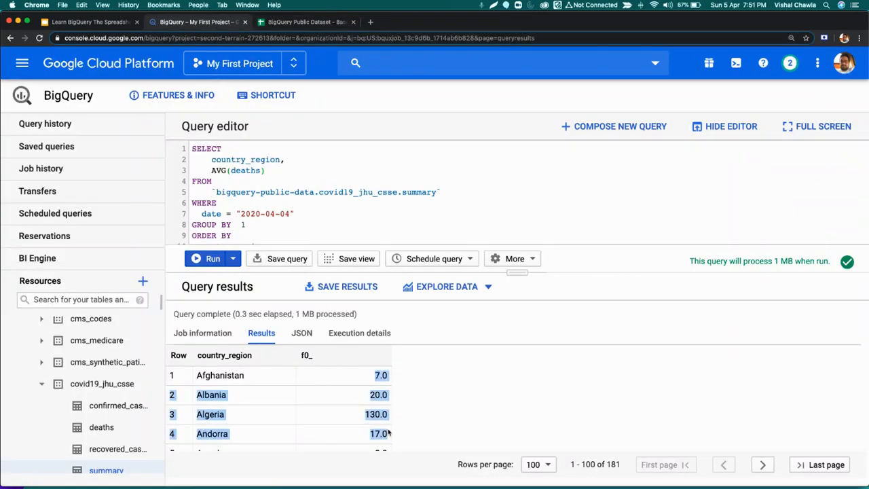
pyautogui.click(295, 24)
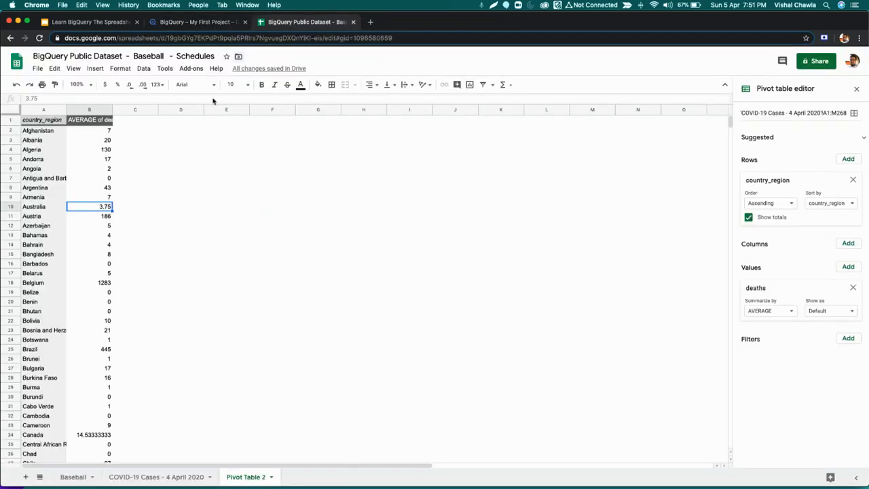
pyautogui.click(207, 25)
pyautogui.click(91, 21)
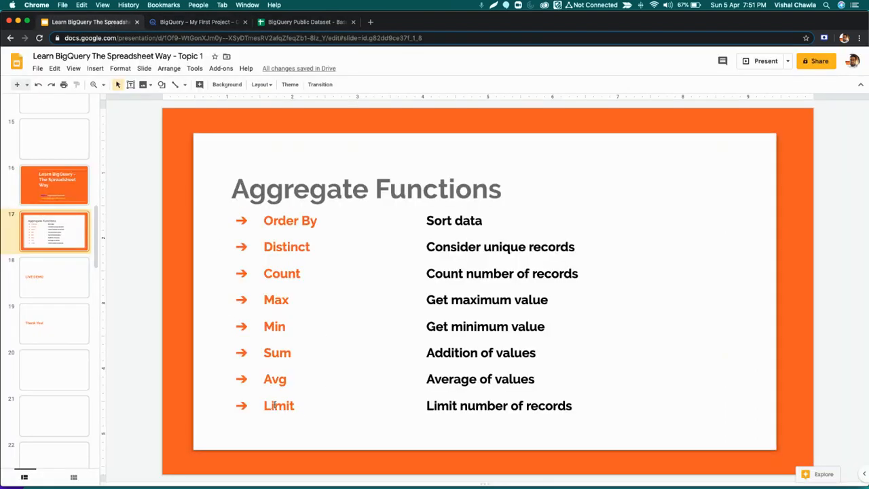
# Switch to BigQuery, add LIMIT 3 on a new line after the ORDER BY clause, and run the query.
pyautogui.click(226, 23)
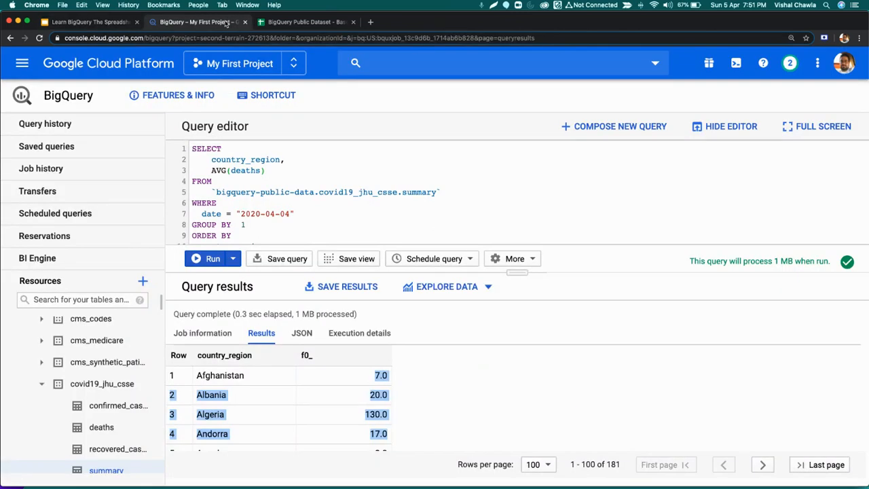
pyautogui.scroll(-1, 357, 222)
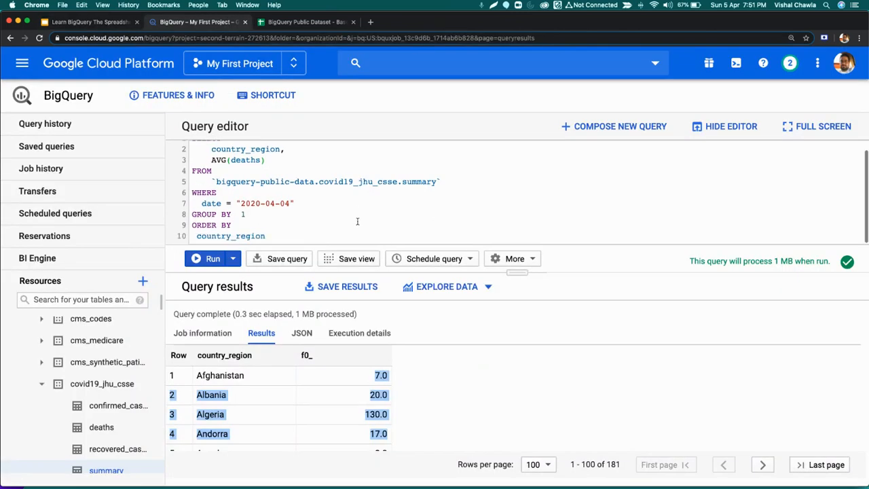
pyautogui.click(320, 233)
pyautogui.press('Return')
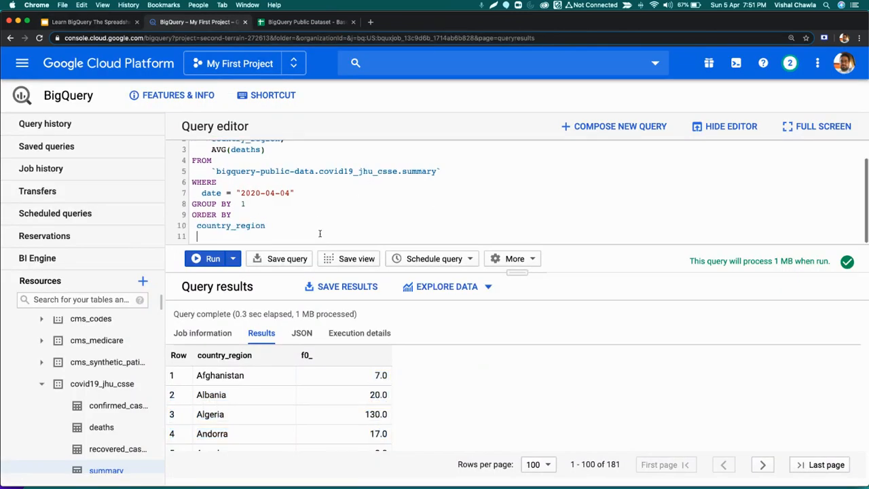
pyautogui.press('BackSpace')
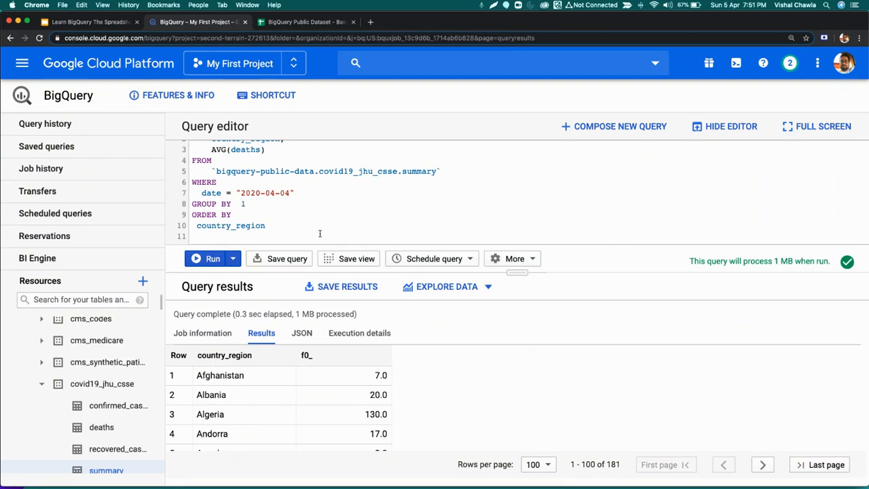
pyautogui.write('LIMIT')
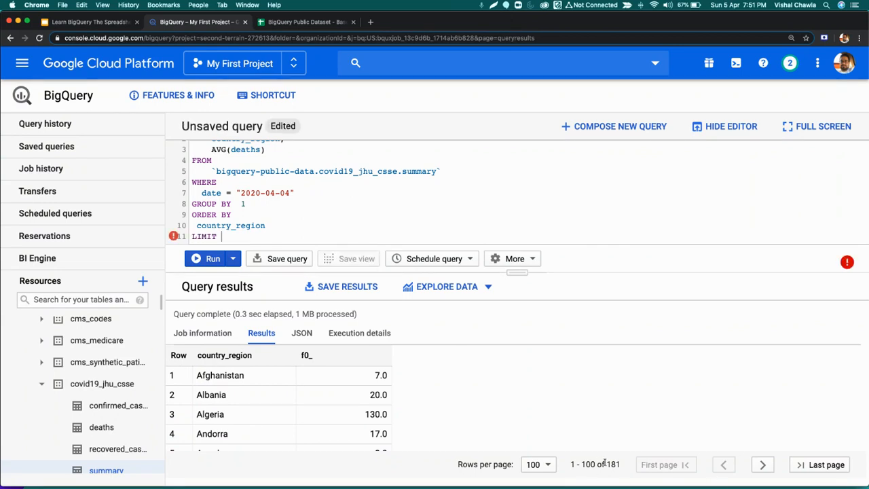
pyautogui.write(' 3')
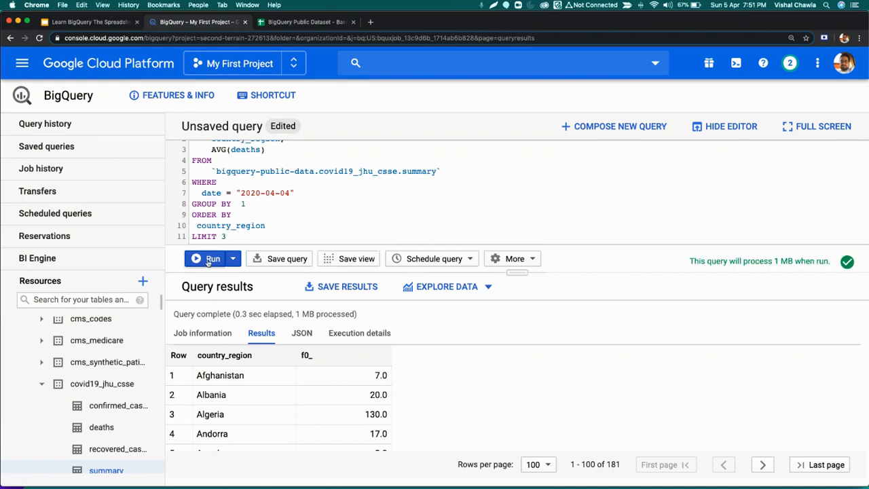
pyautogui.click(209, 262)
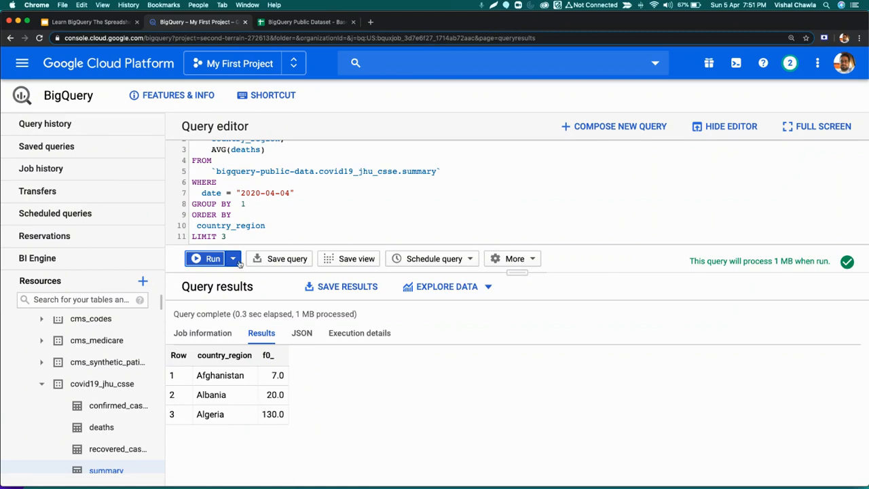
# Change the query's row limit to LIMIT 5 and run it again.
pyautogui.click(235, 237)
pyautogui.press('BackSpace')
pyautogui.write('5')
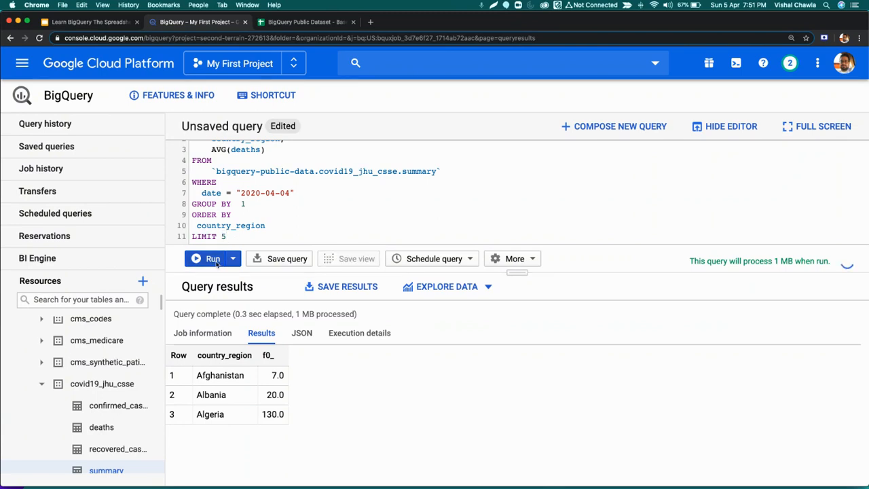
pyautogui.click(213, 262)
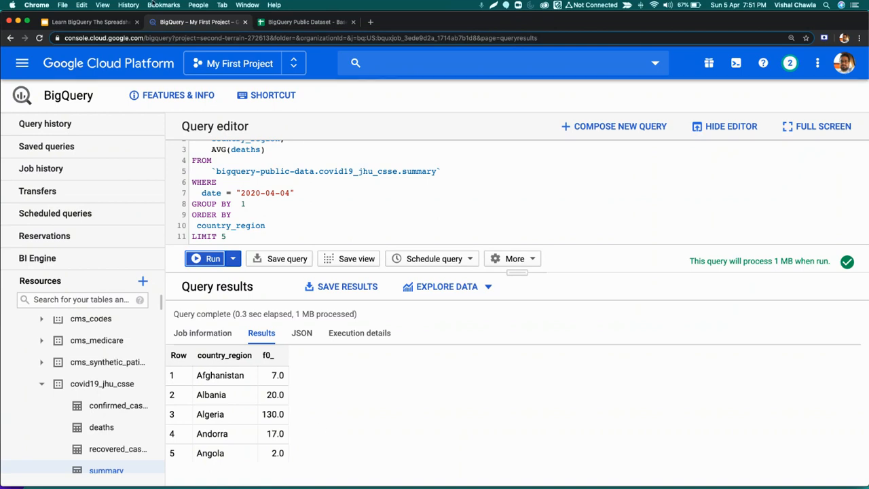
# Switch to Google Slides and present the Aggregate Functions slide in full screen.
pyautogui.click(90, 22)
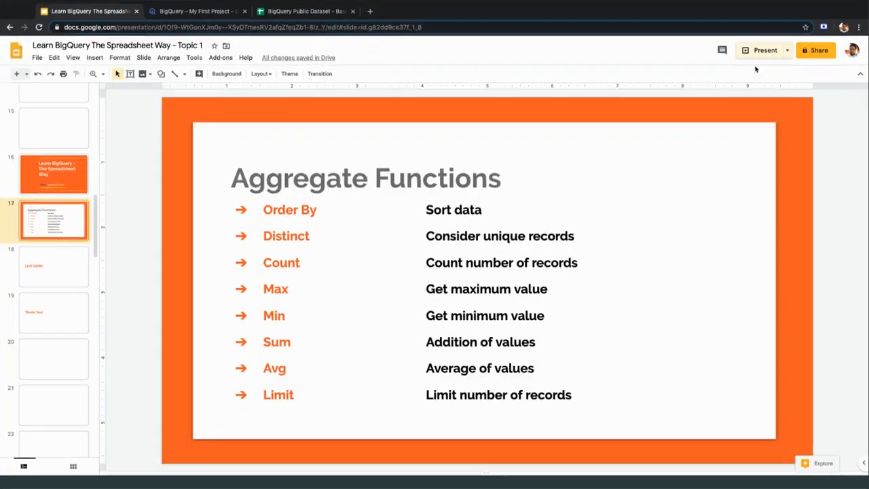
pyautogui.click(756, 53)
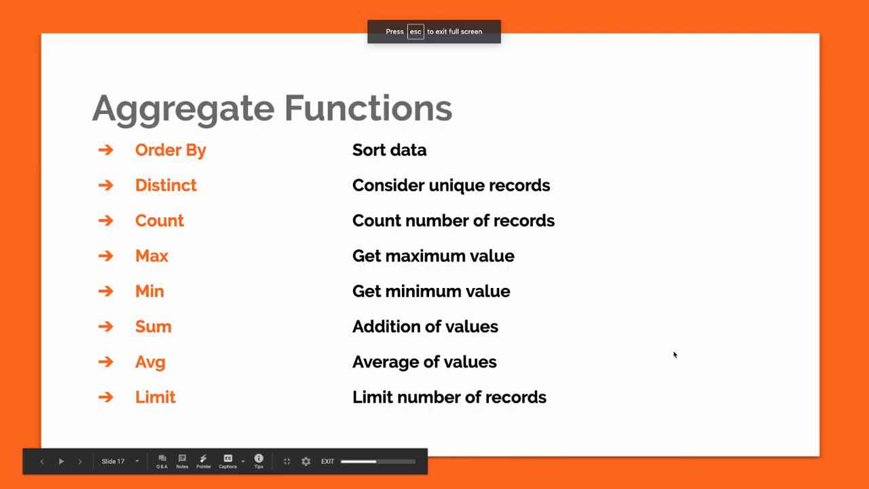